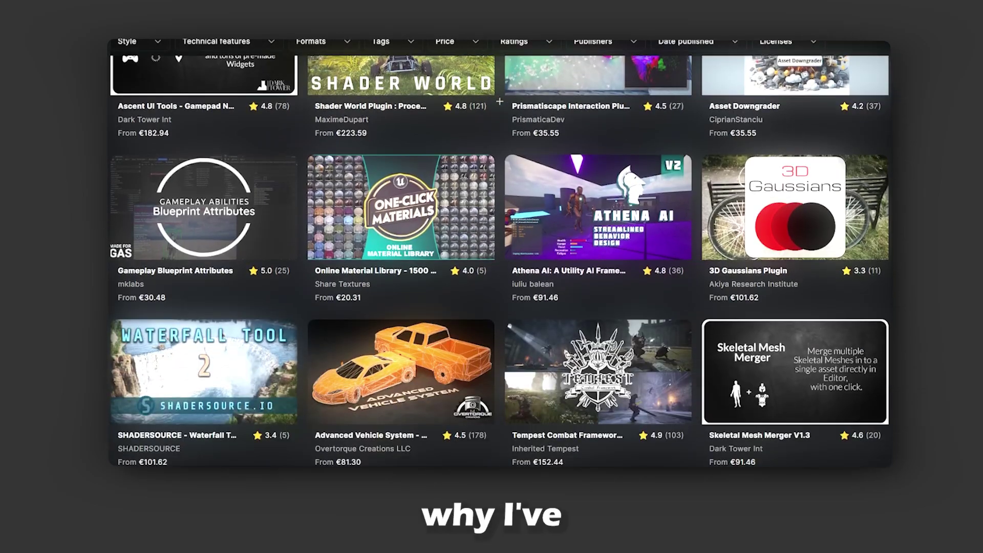
Browse the marketplace's plugin listings, examining the available tools, ratings and prices
scroll(499, 102, "down", 3)
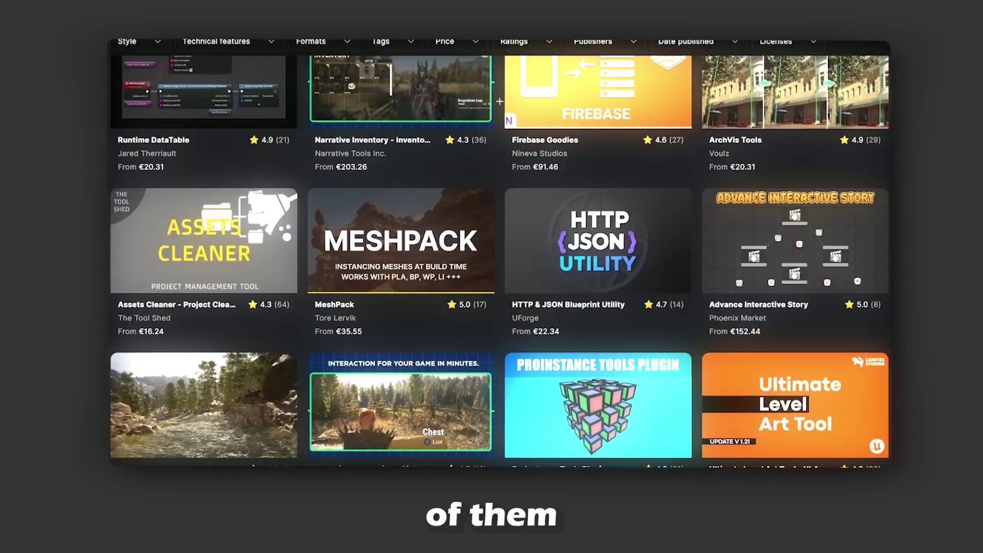
scroll(500, 102, "down", 9)
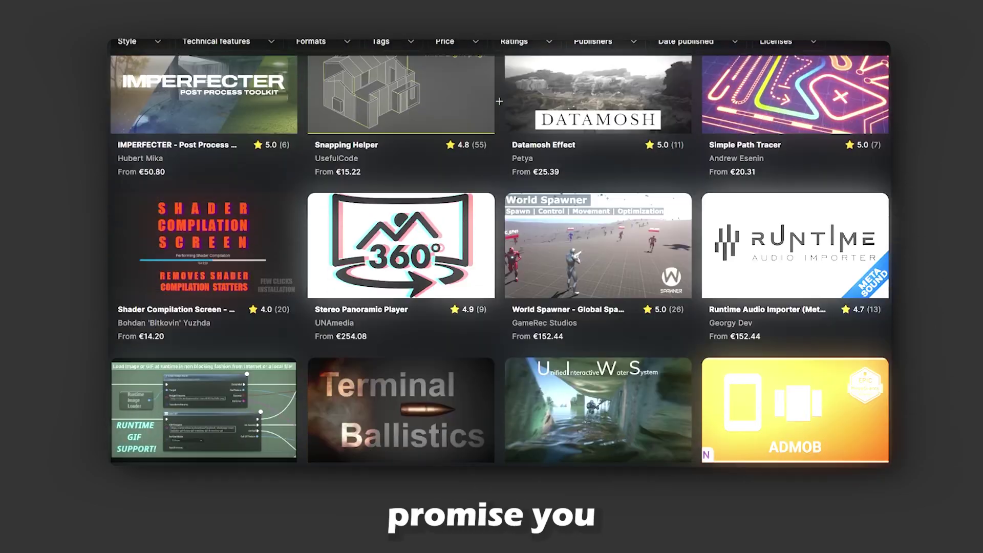
scroll(499, 101, "down", 6)
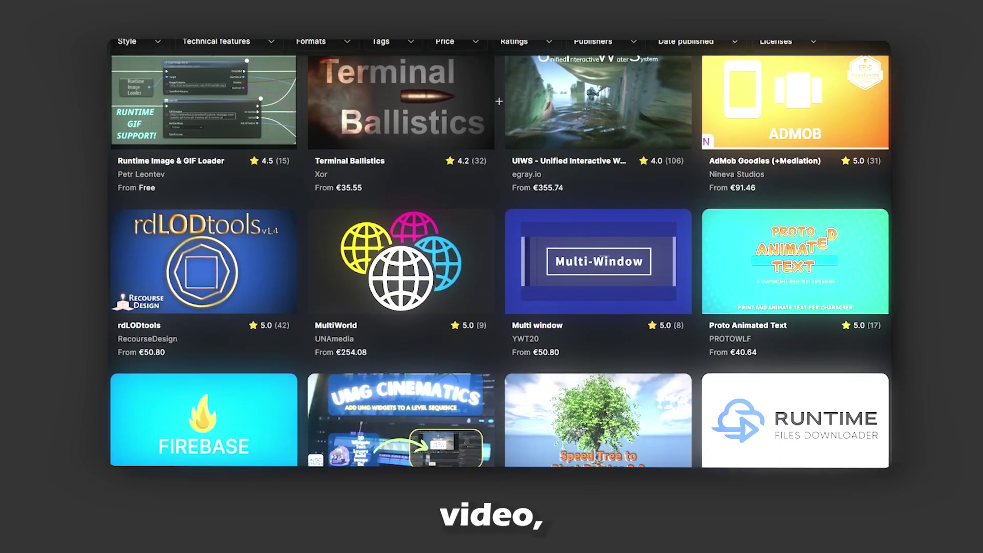
scroll(499, 102, "down", 6)
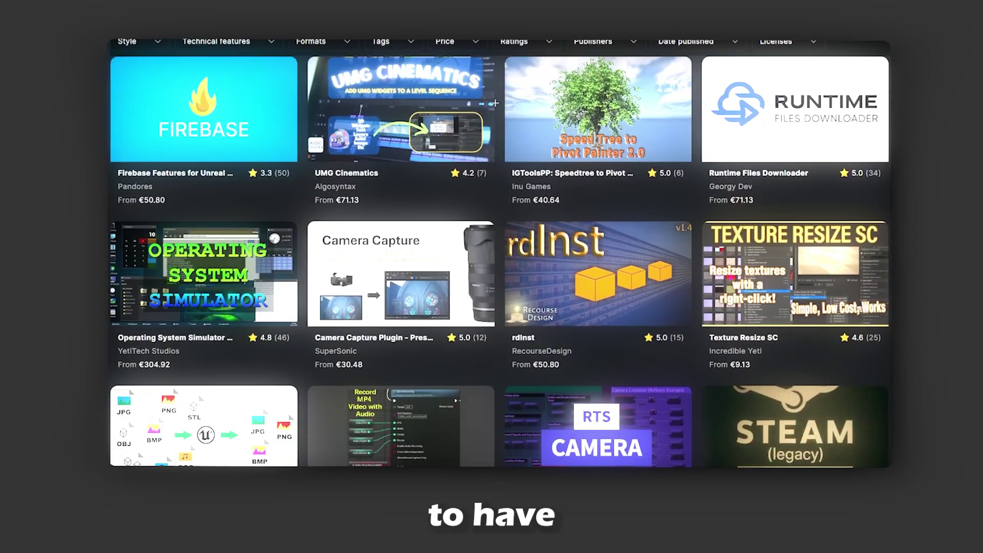
scroll(494, 107, "down", 8)
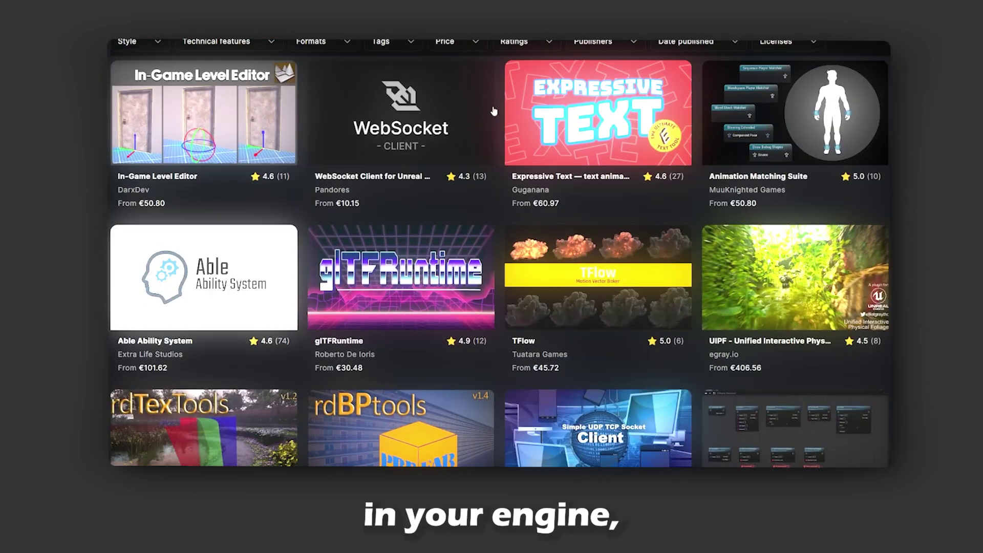
scroll(492, 108, "down", 10)
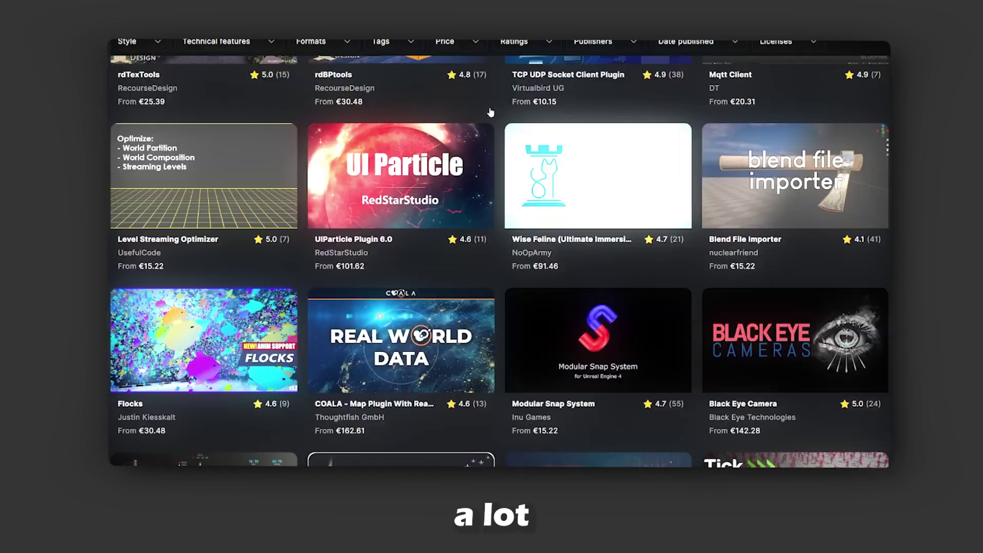
scroll(490, 112, "down", 8)
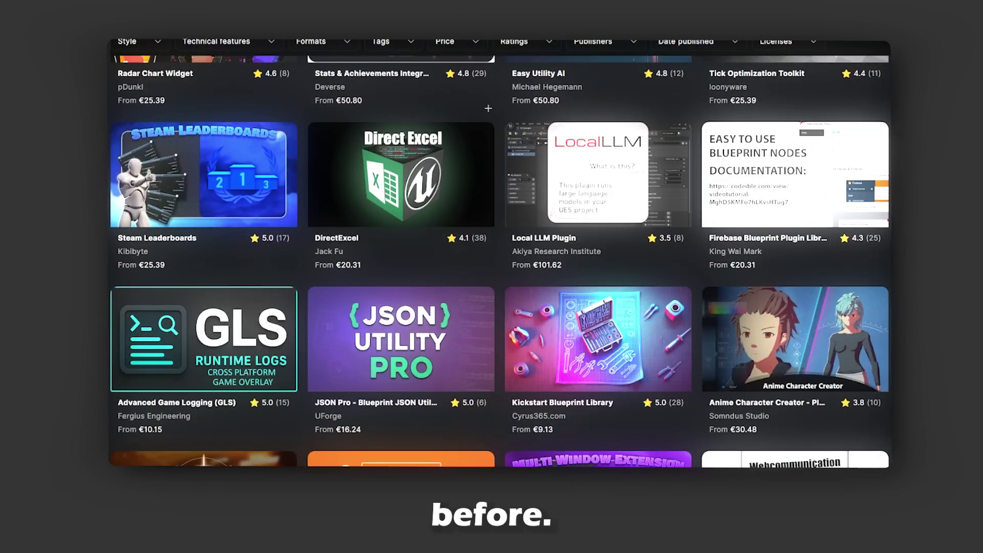
scroll(486, 114, "down", 10)
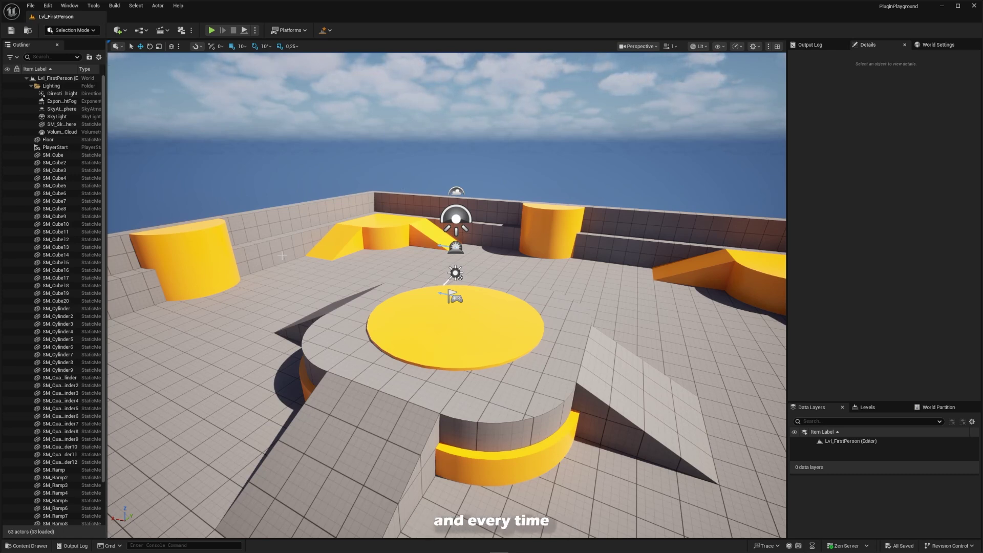
Open the Lvl_FirstPerson level from the FirstPerson content folder and browse the project's content folders
left_click(30, 545)
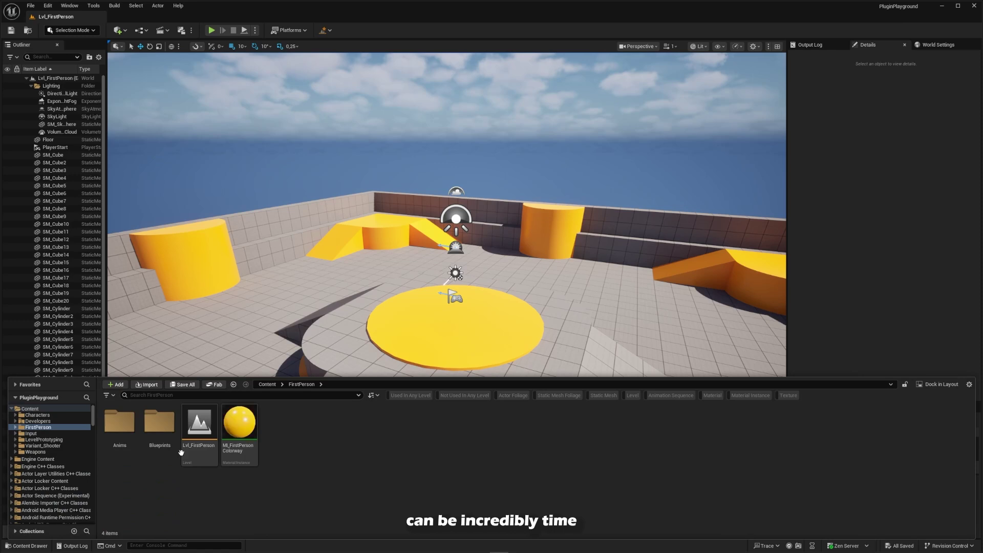
double_click(199, 423)
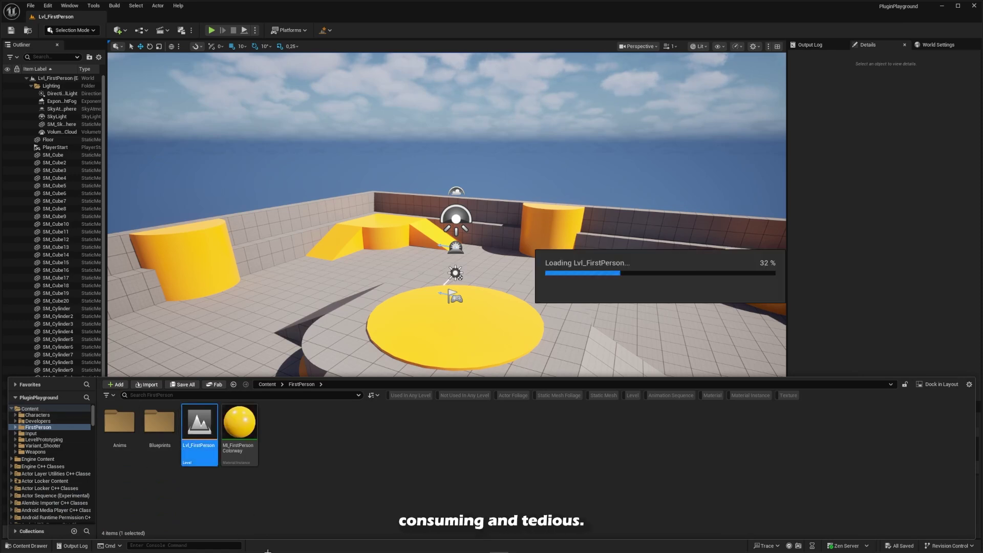
left_click(44, 440)
left_click(41, 427)
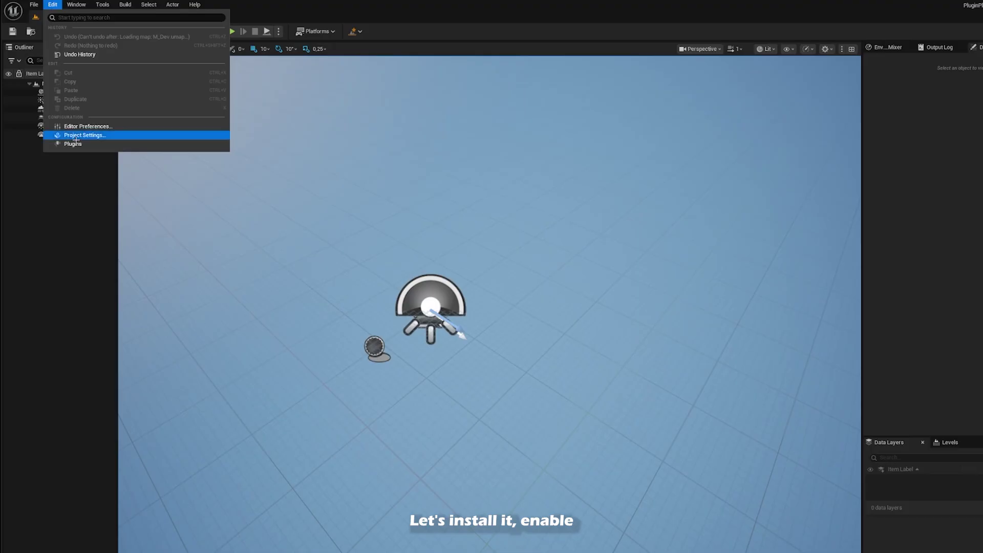
Search the project's plugins for "level book"
left_click(82, 143)
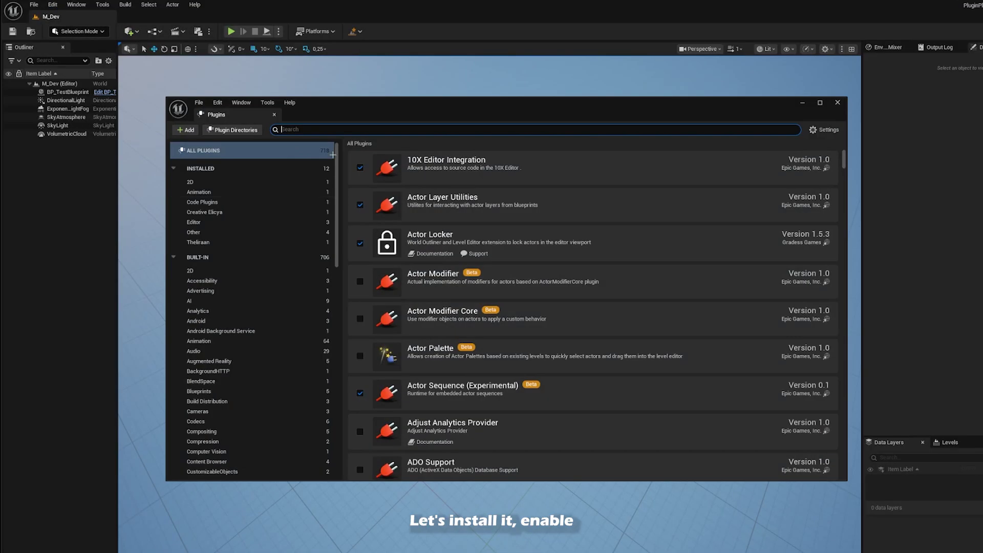
type("level book")
left_click(273, 103)
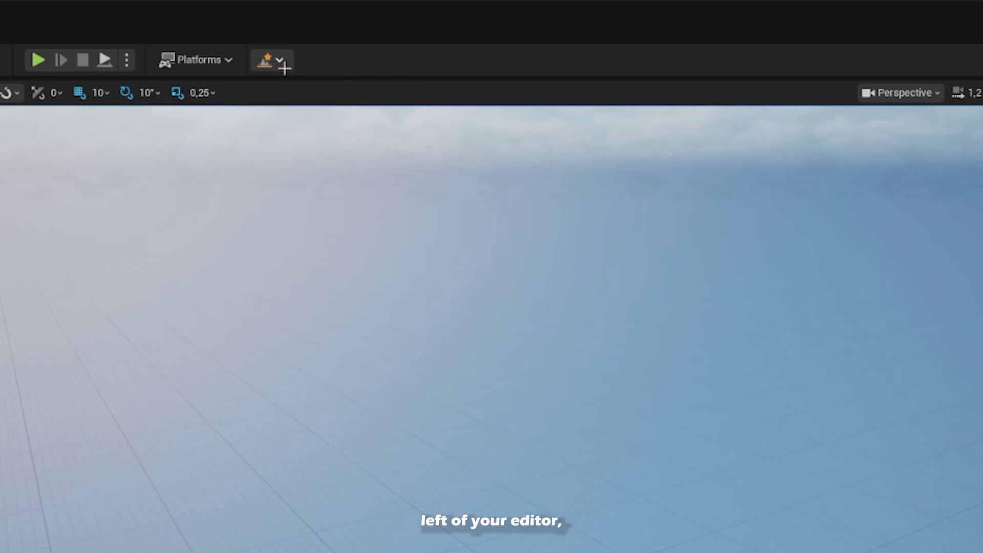
Add the current M_Dev level to the level bookmarks and load it through its bookmark
left_click(267, 61)
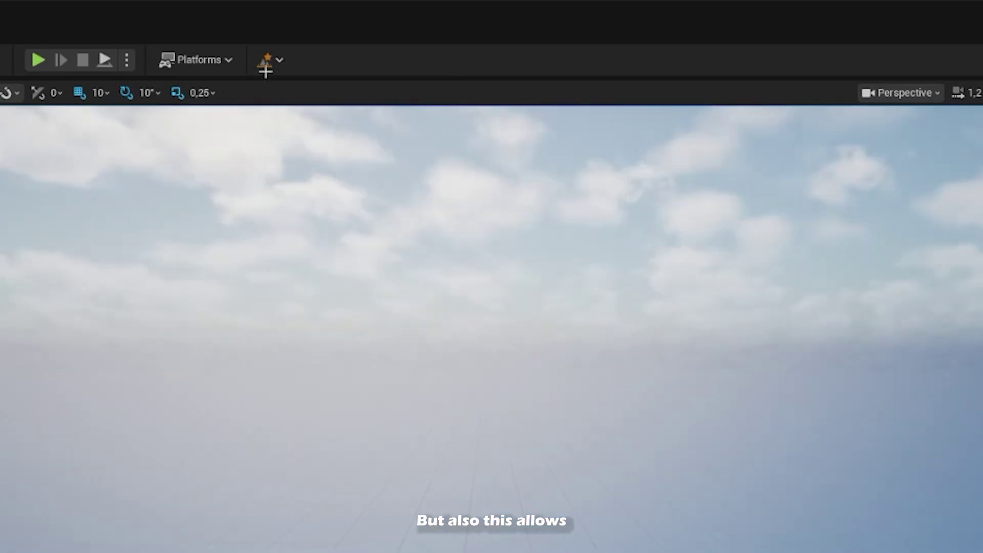
left_click(266, 69)
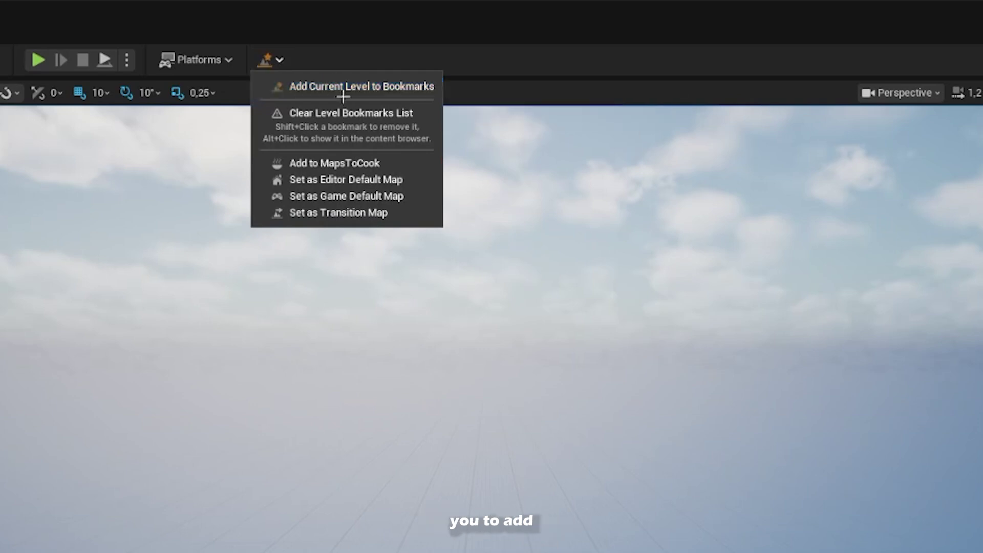
left_click(359, 87)
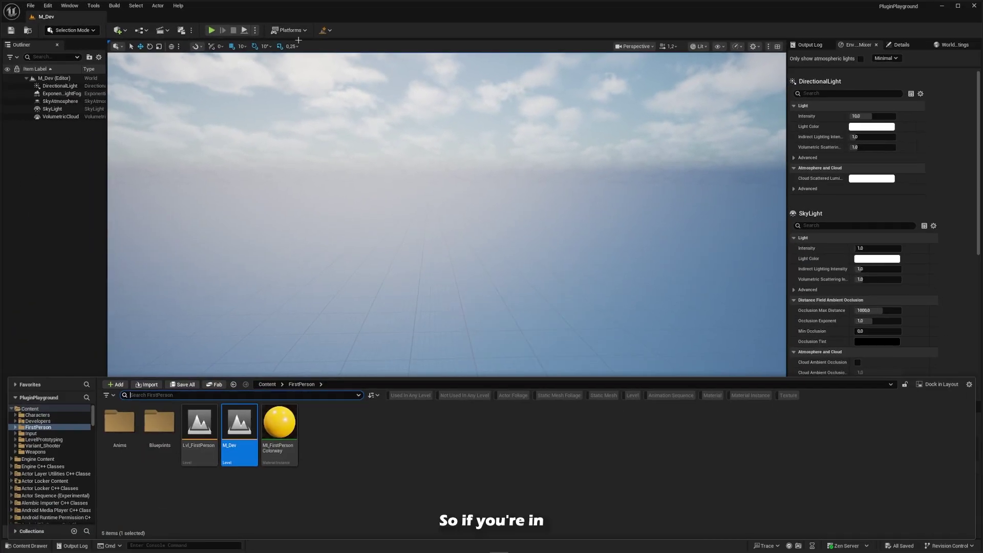
left_click(305, 39)
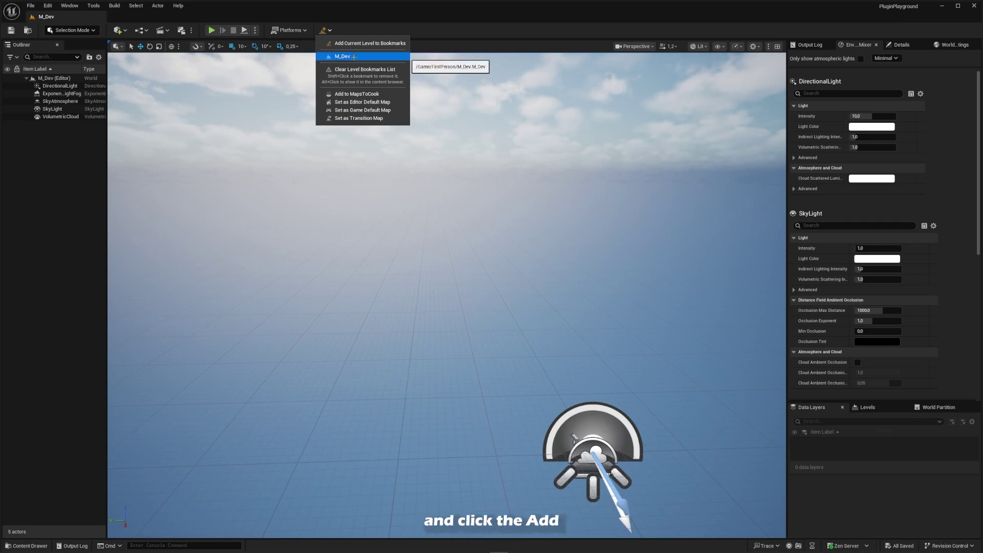
left_click(354, 56)
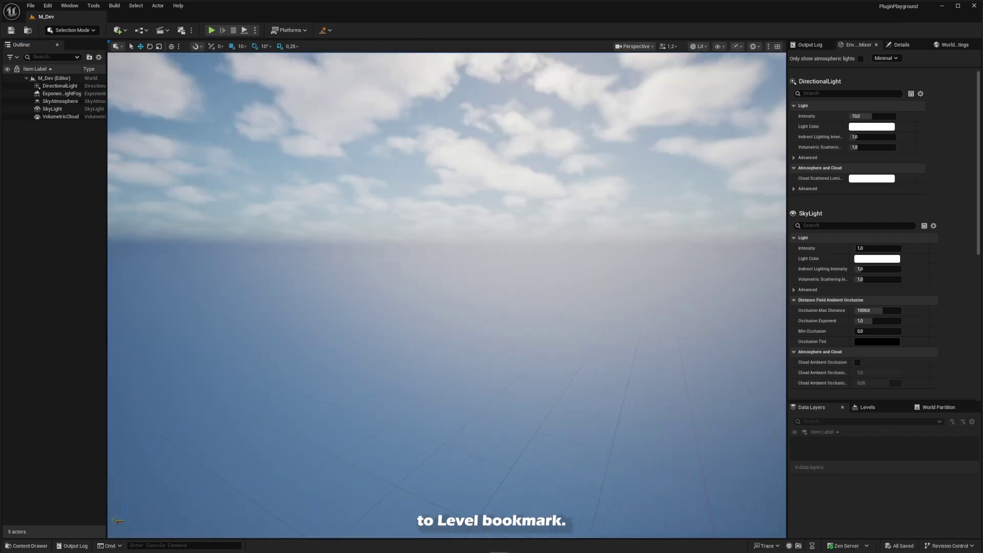
Open the Lvl_FirstPerson level from the FirstPerson content folder and add it to the level bookmarks
left_click(26, 546)
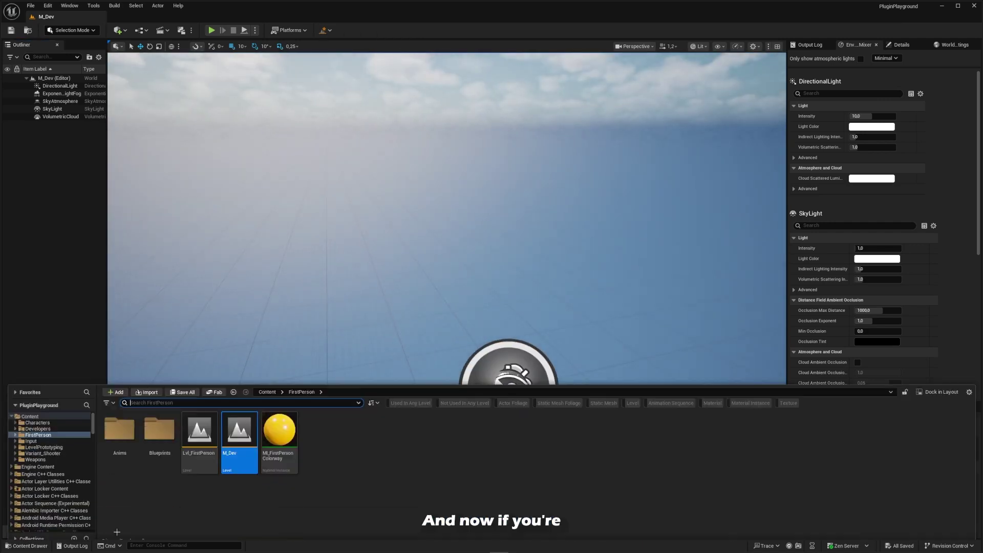
double_click(192, 420)
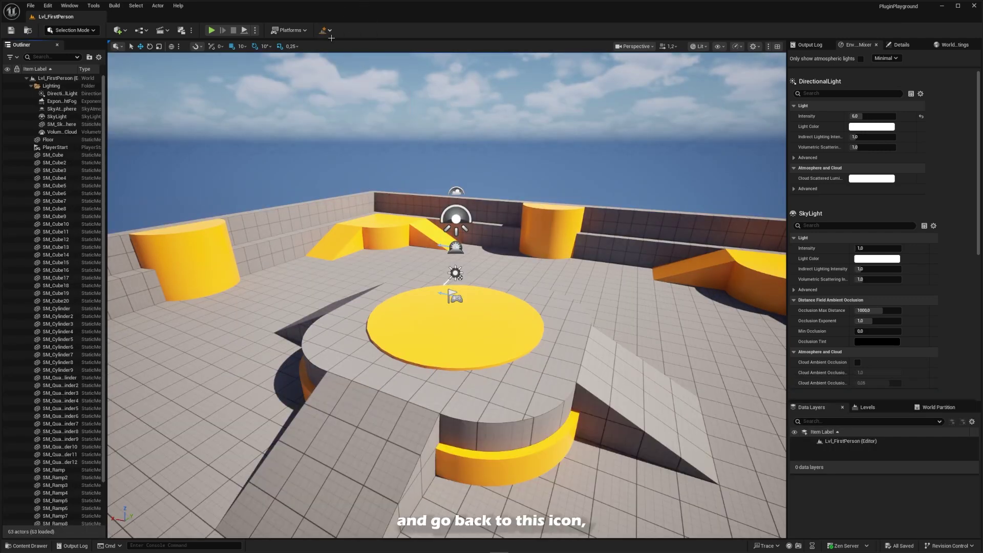
left_click(326, 31)
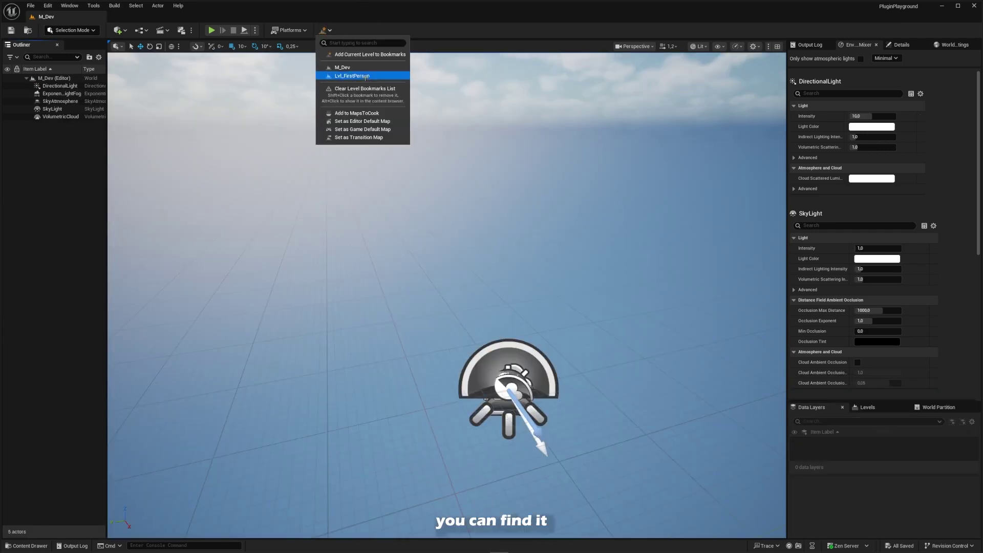
Use the level bookmarks to switch to Lvl_FirstPerson and back to M_Dev
left_click(353, 75)
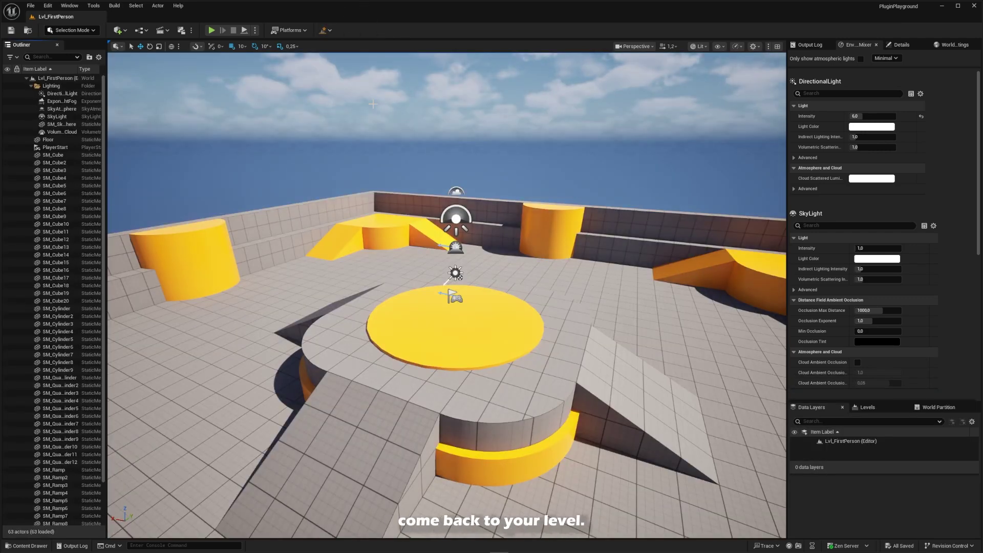
left_click(330, 30)
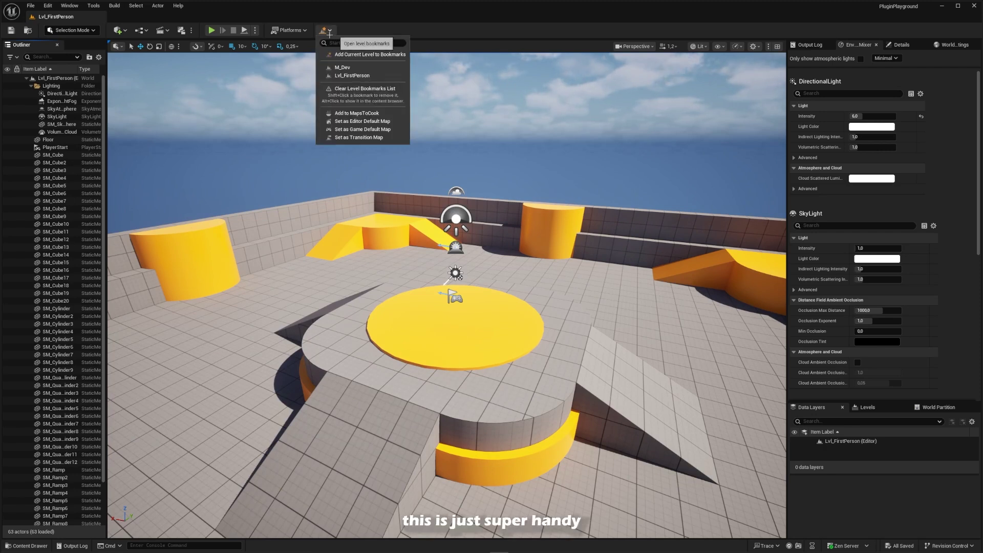
left_click(359, 67)
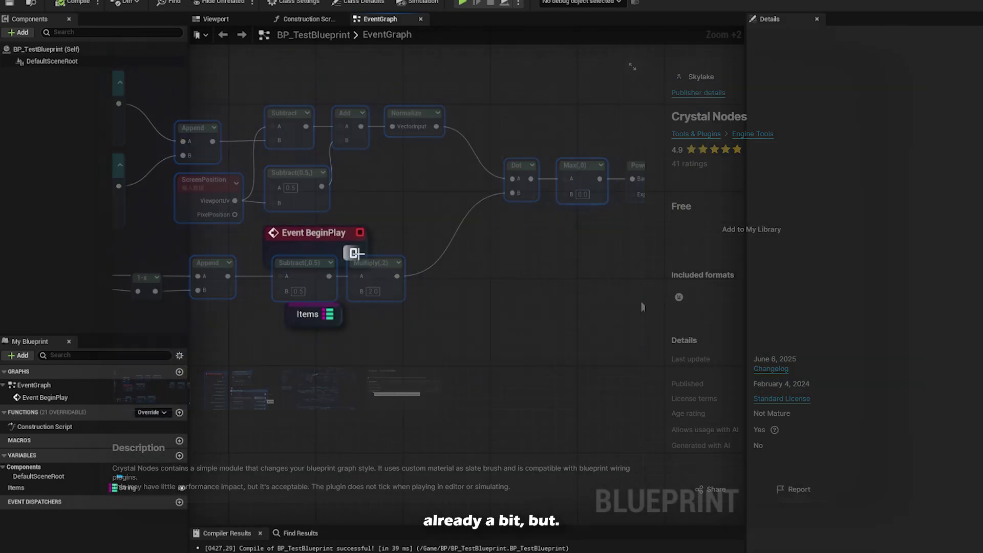
Add a Print Int node in BP_TestBlueprint's event graph, connected to Event BeginPlay's execution output
left_click_drag(353, 252, 501, 259)
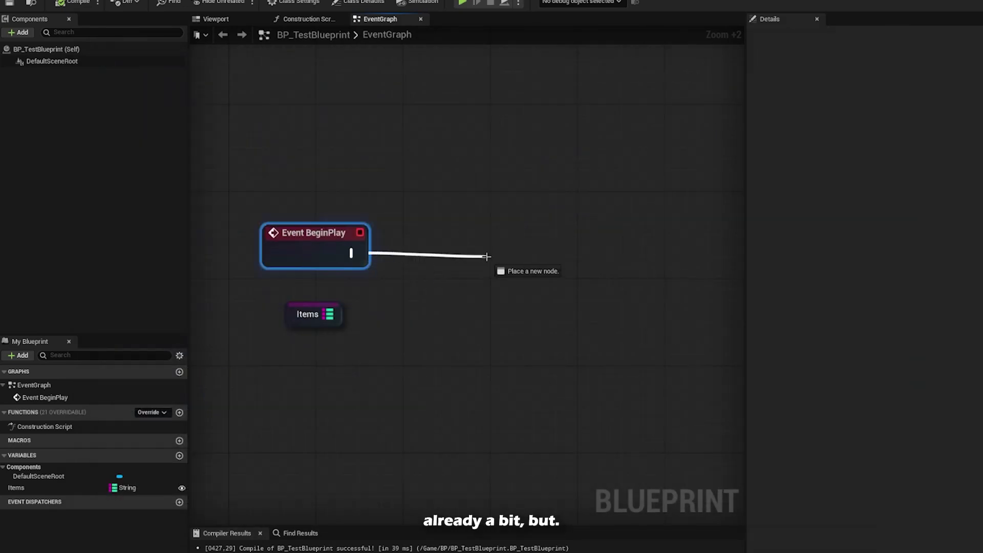
left_click_drag(501, 259, 500, 259)
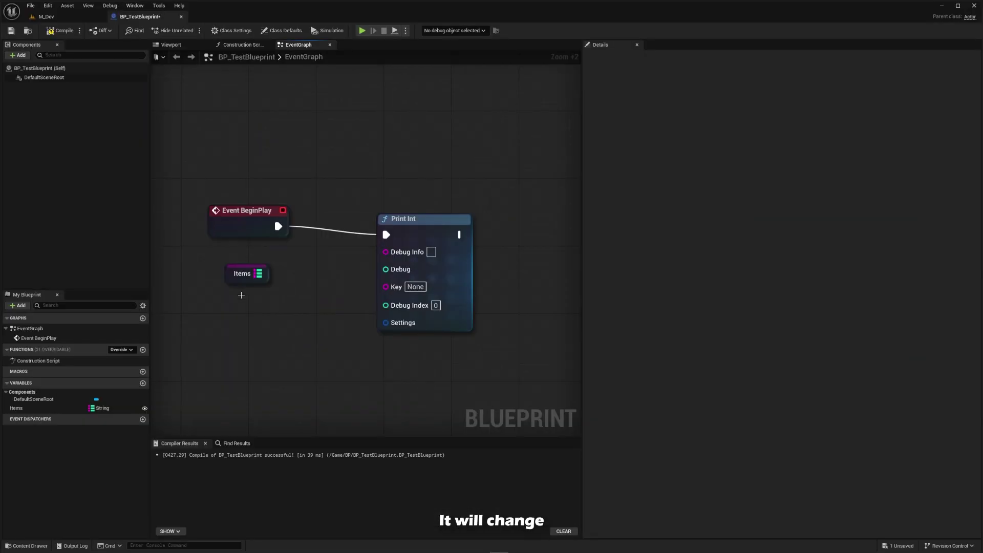
right_click_drag(495, 252, 514, 243)
scroll(503, 186, "up", 1)
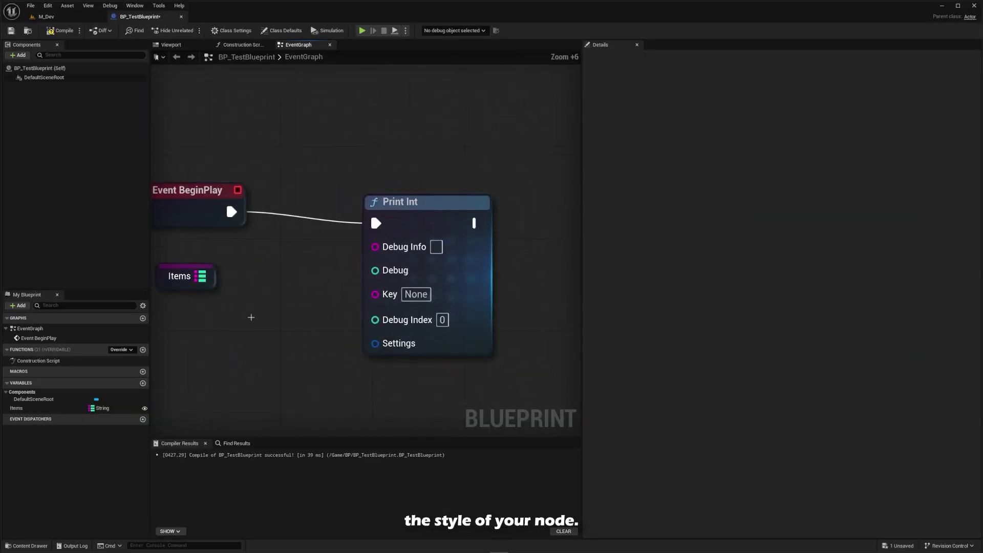
scroll(369, 322, "down", 1)
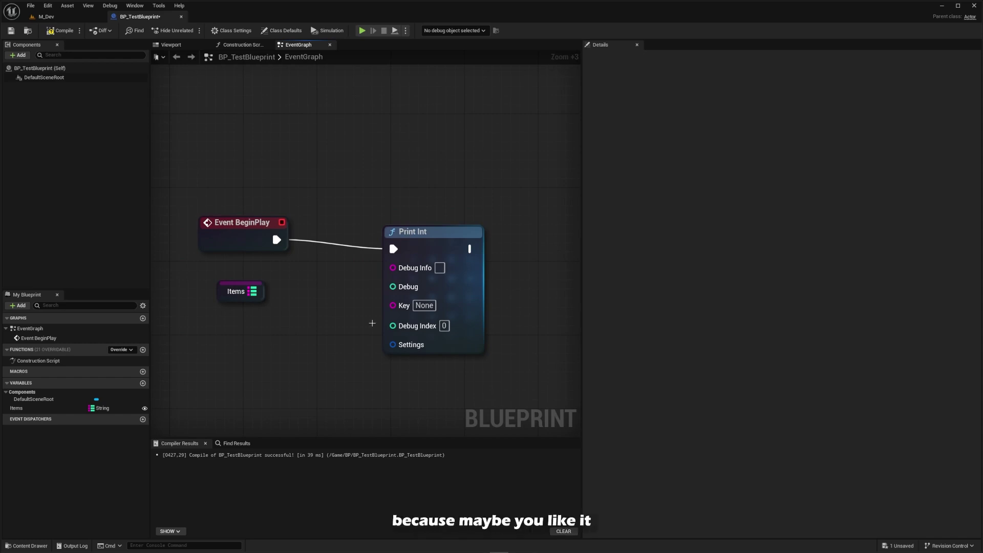
left_click_drag(485, 328, 487, 314)
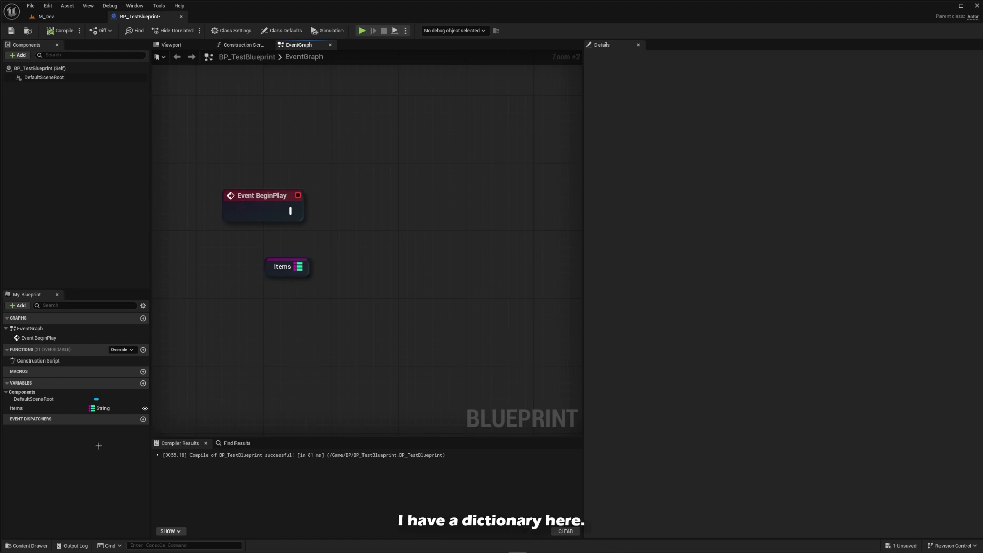
Inspect the default keys and values of the Items map variable in BP_TestBlueprint
left_click(20, 408)
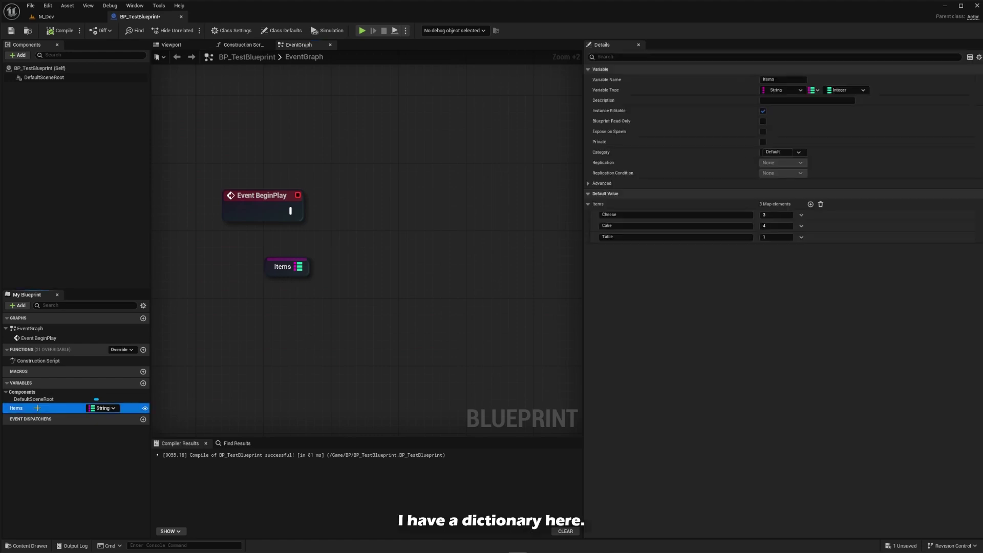
left_click(648, 215)
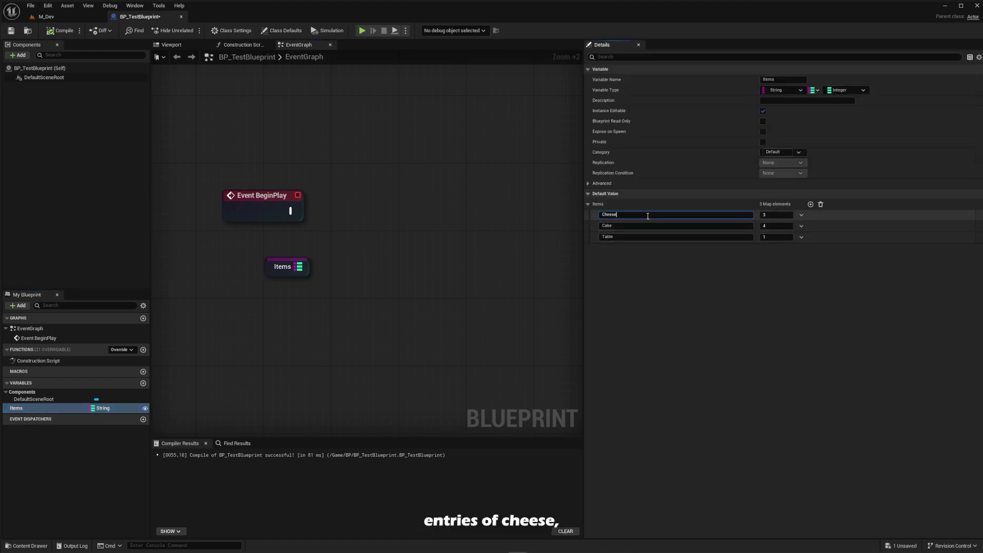
left_click(621, 226)
left_click(630, 236)
left_click(778, 214)
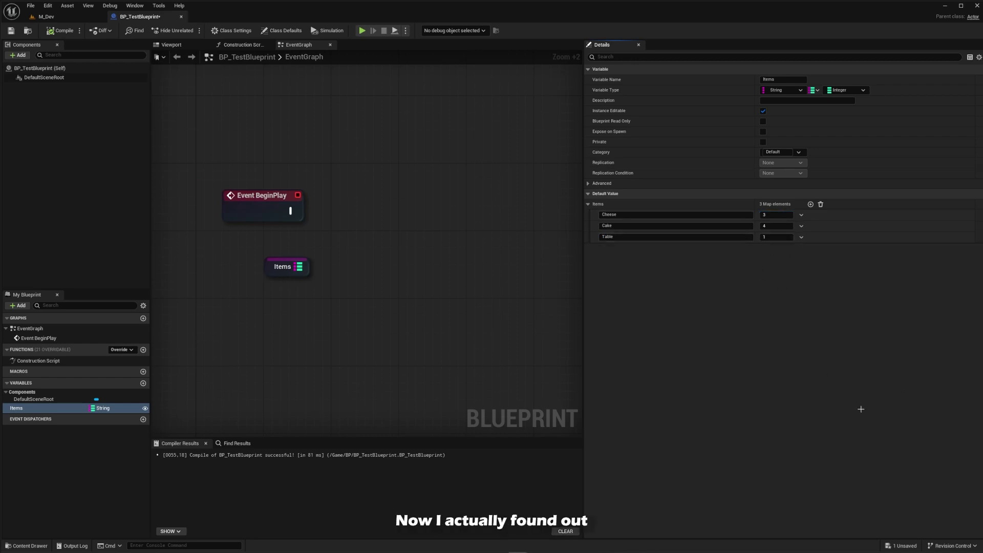
Add a For Each Loop (Map) node fed by the Items map and connect Event BeginPlay to its execution input
left_click_drag(299, 267, 381, 217)
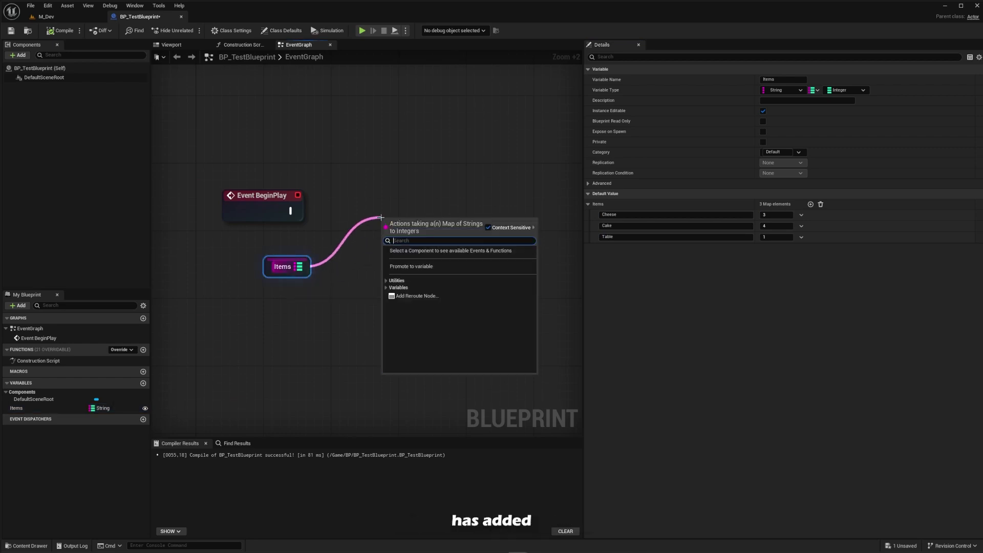
type("for")
key("Return")
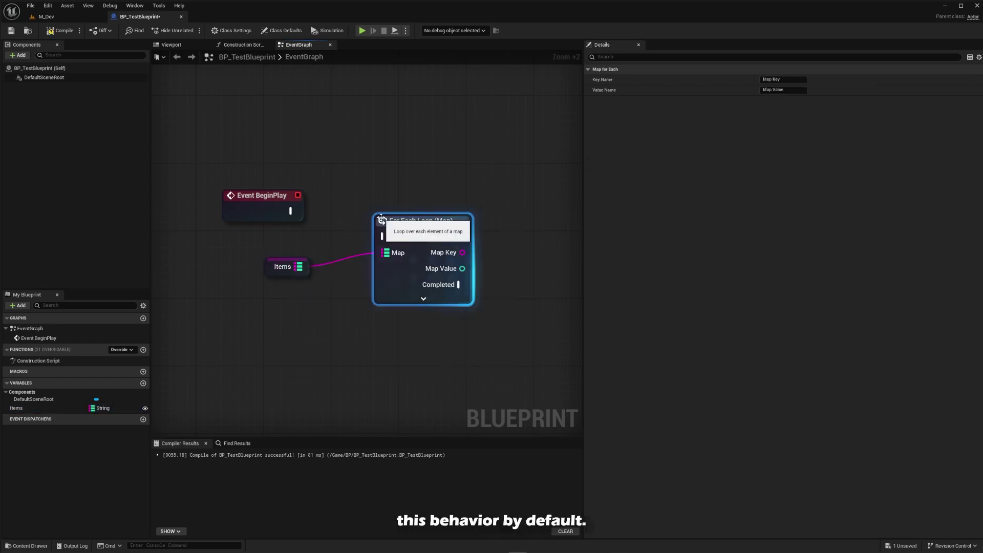
left_click_drag(415, 221, 280, 223)
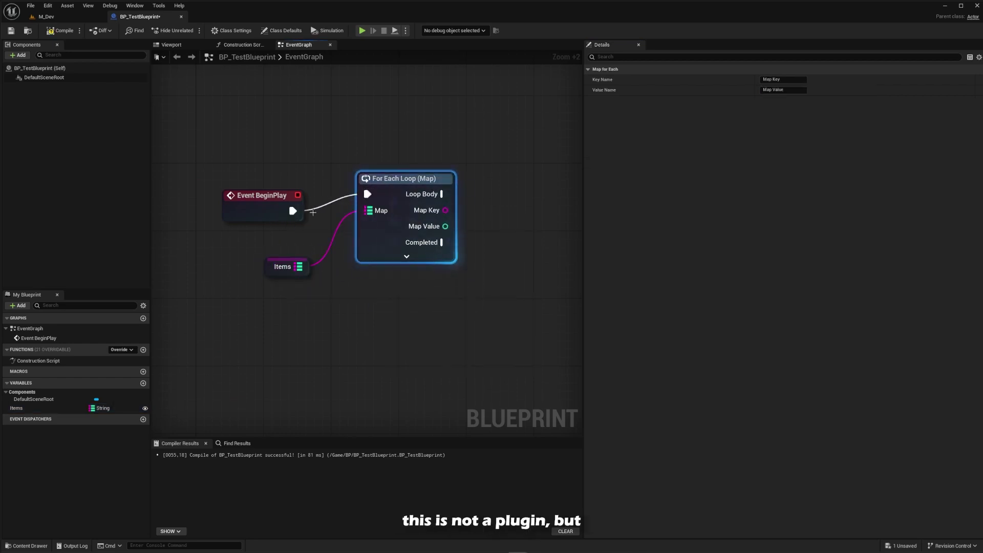
Delete the For Each Loop (Map) and Items nodes from BP_TestBlueprint's event graph and compile the Blueprint
left_click_drag(404, 178, 388, 195)
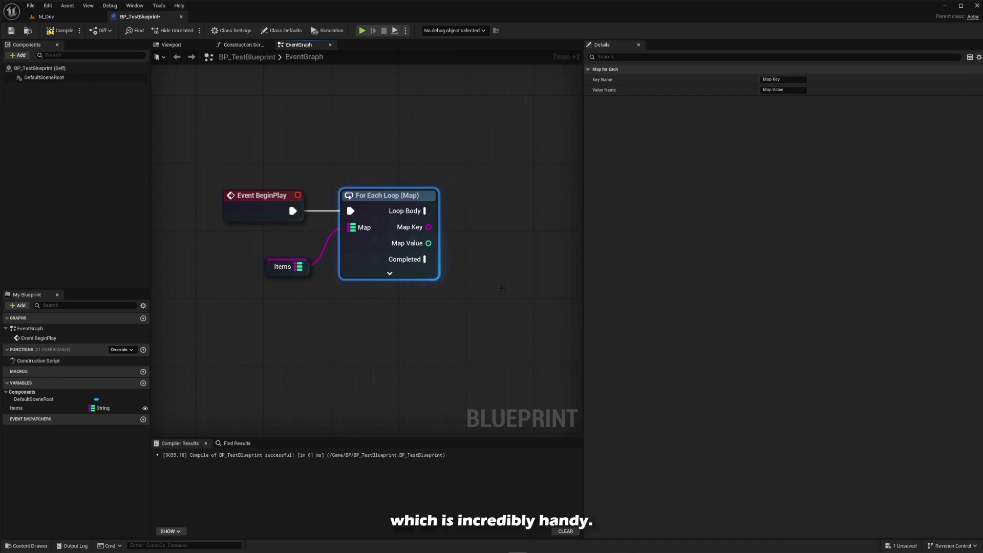
right_click_drag(420, 279, 384, 296)
left_click_drag(383, 316, 251, 279)
key("Delete")
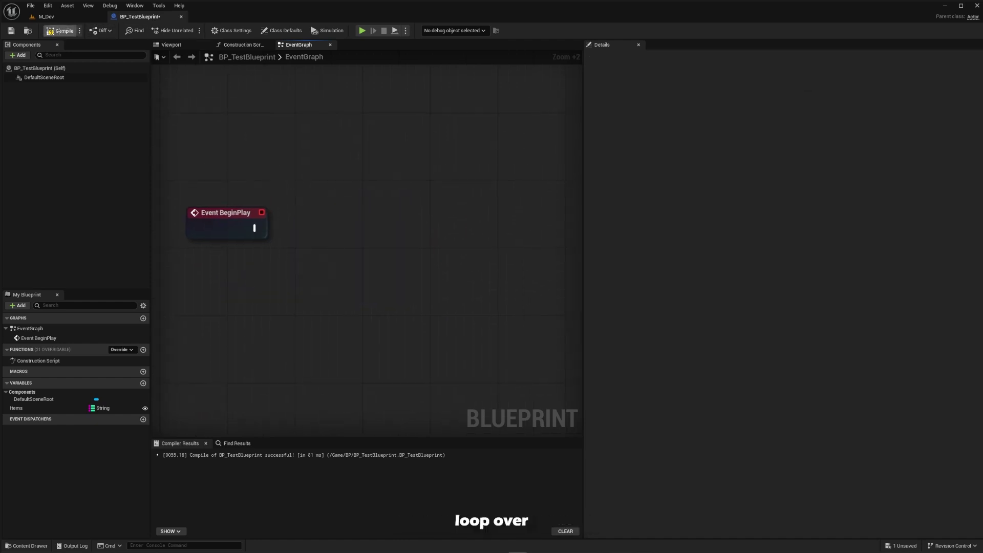
left_click(58, 31)
right_click_drag(340, 296, 347, 282)
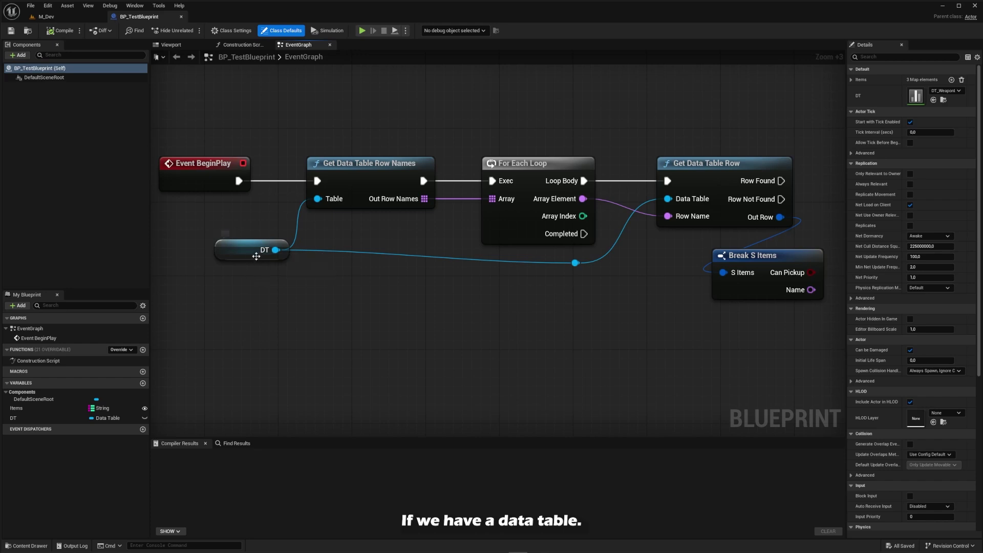
Replace the row-names, loop, row and break nodes with a For Each Data Table Row node fed by DT and connected to Event BeginPlay
left_click_drag(256, 251, 213, 259)
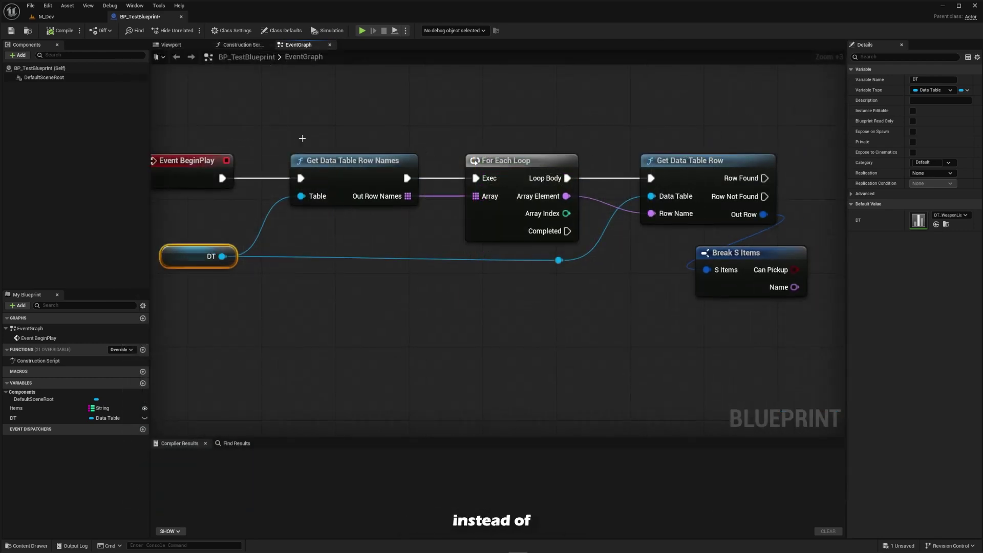
left_click_drag(302, 137, 799, 279)
key("Delete")
left_click_drag(222, 256, 291, 208)
type("for each")
left_click(312, 248)
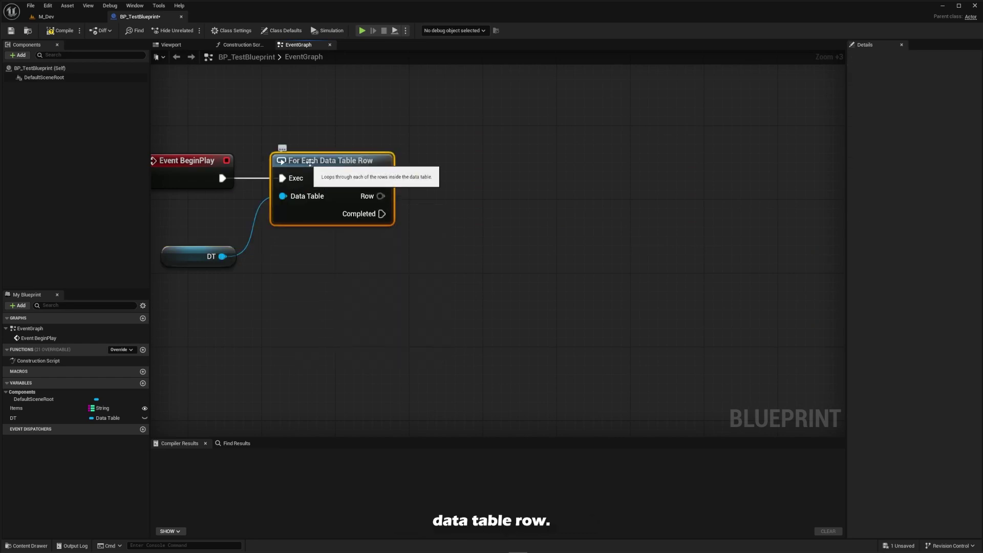
Add a Break S Items node from the Row output and place it beside the For Each Data Table Row node
left_click_drag(389, 201, 410, 303)
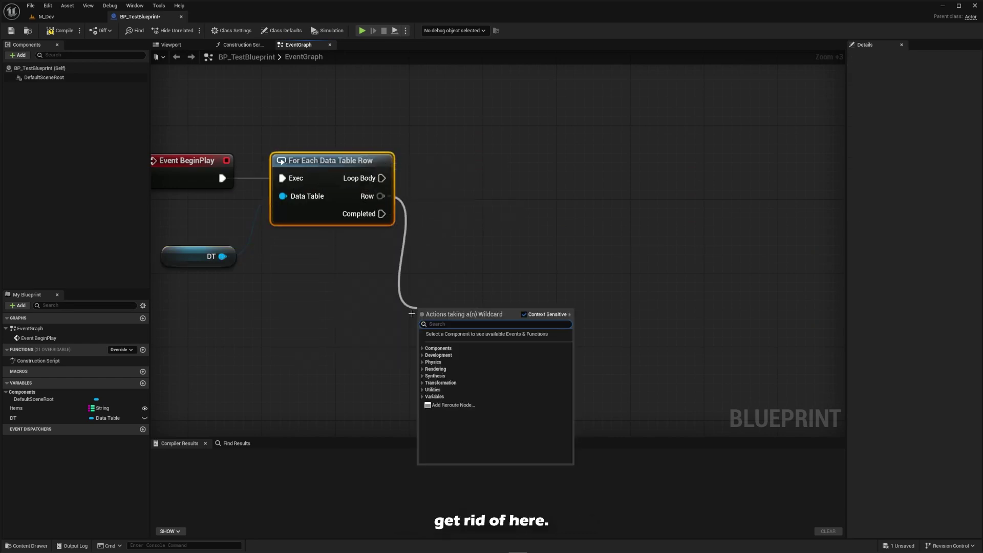
left_click(487, 439)
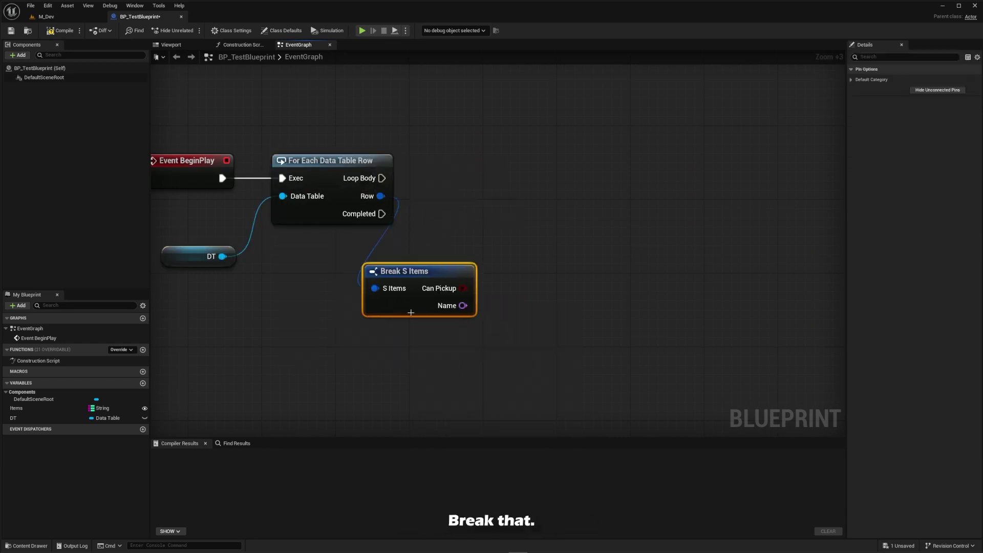
left_click_drag(411, 313, 445, 271)
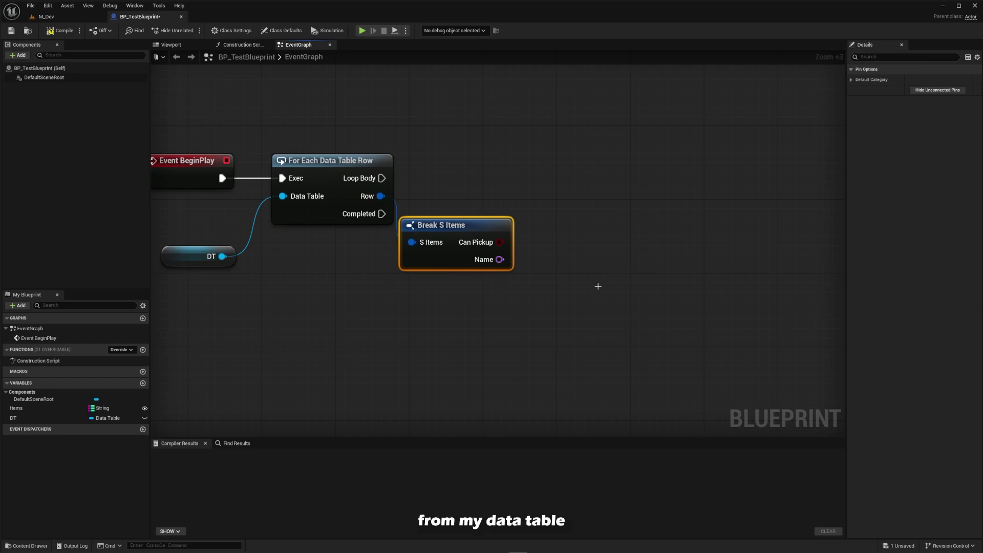
left_click_drag(595, 317, 180, 128)
right_click_drag(460, 140, 553, 145)
left_click_drag(611, 304, 309, 190)
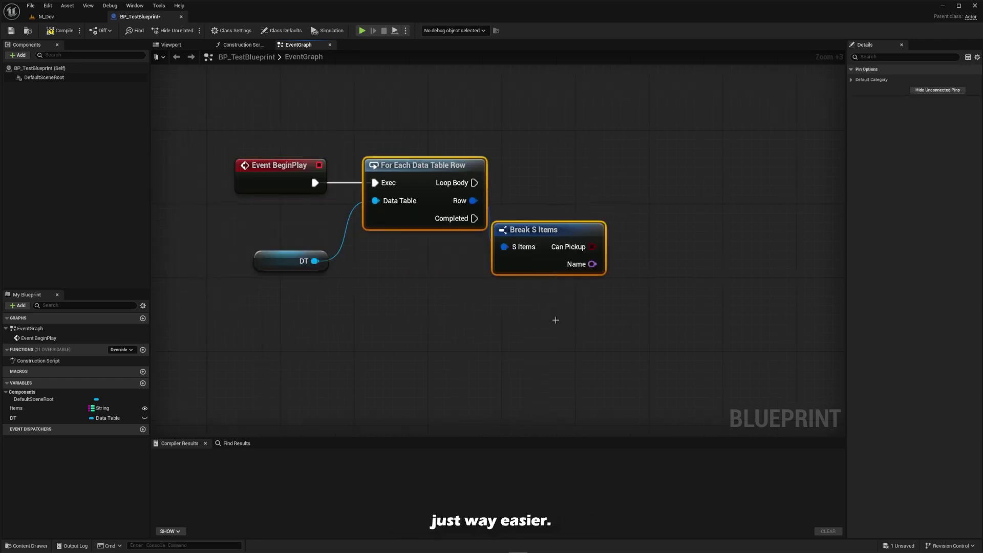
left_click(556, 320)
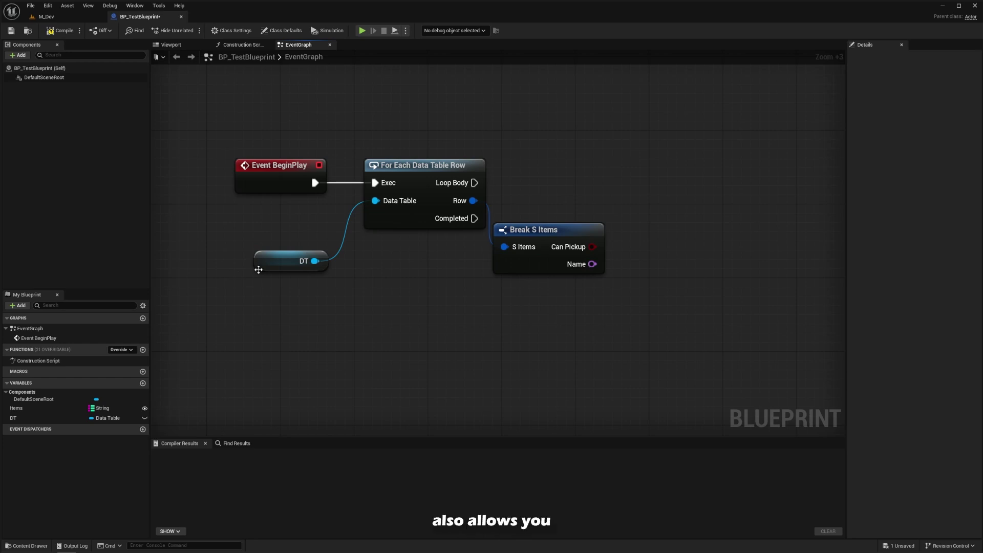
Add a Get Data Table Size node fed by the DT variable
left_click_drag(320, 259, 357, 310)
type("get data tabl")
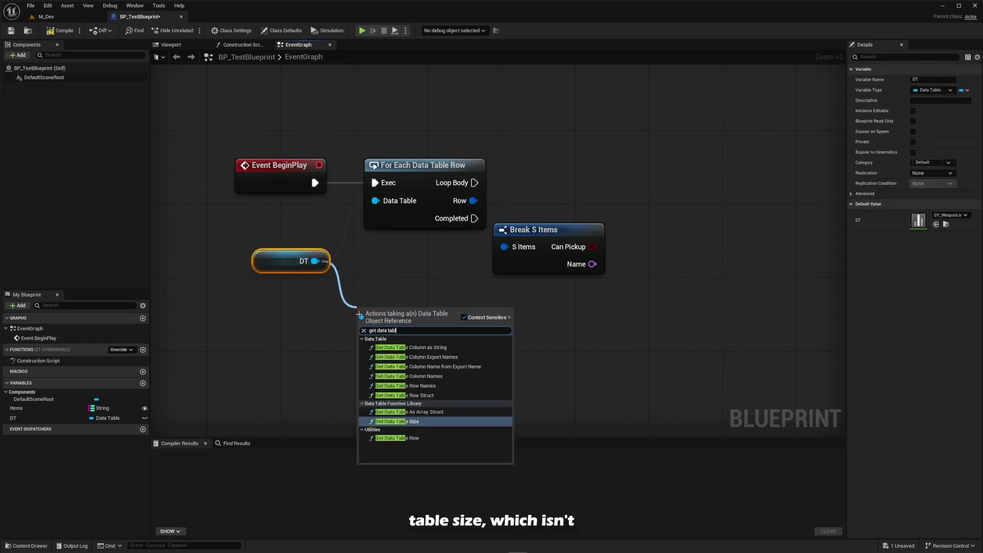
key("Return")
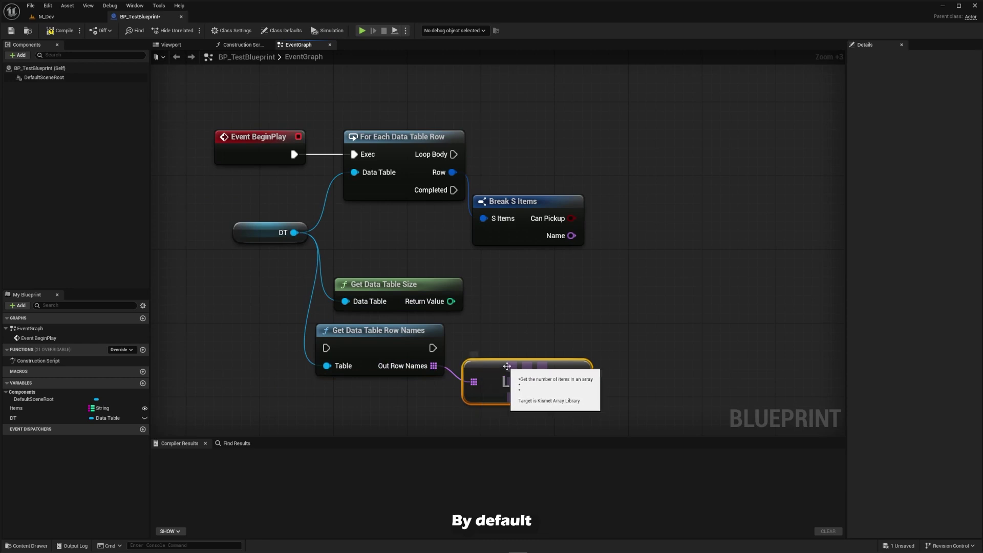
Arrange the Get Data Table Row Names and Length nodes side by side below Get Data Table Size
left_click(575, 325)
right_click_drag(439, 347, 443, 306)
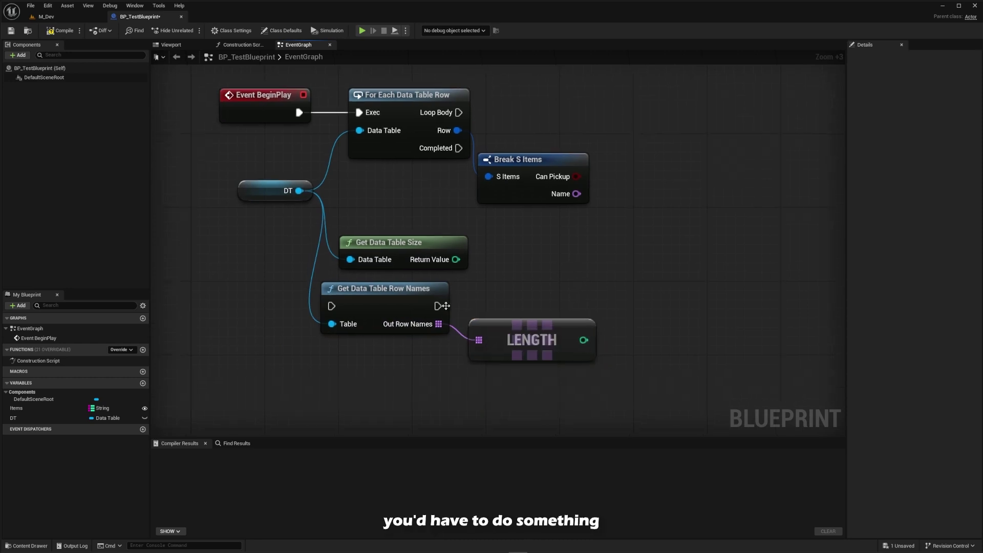
left_click_drag(380, 297, 311, 302)
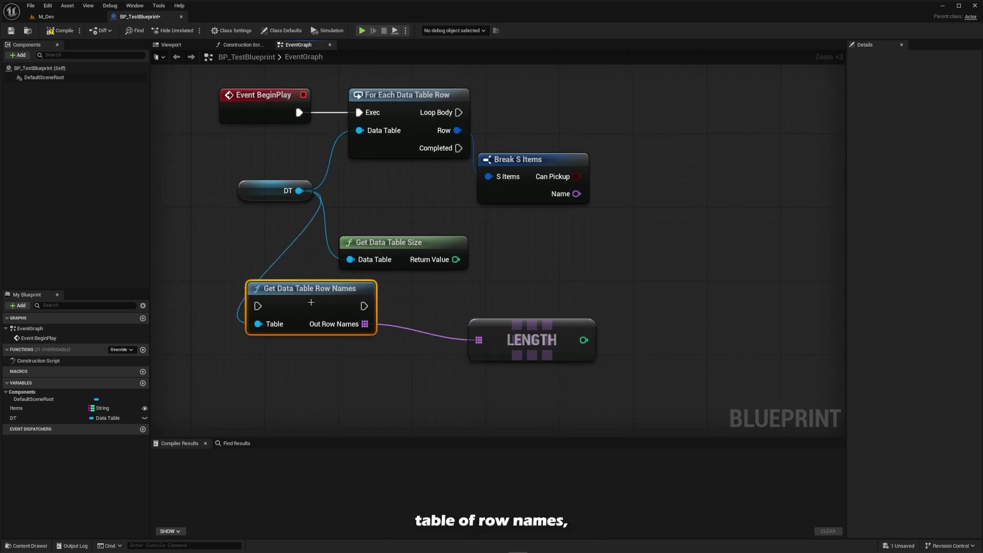
left_click_drag(519, 339, 471, 321)
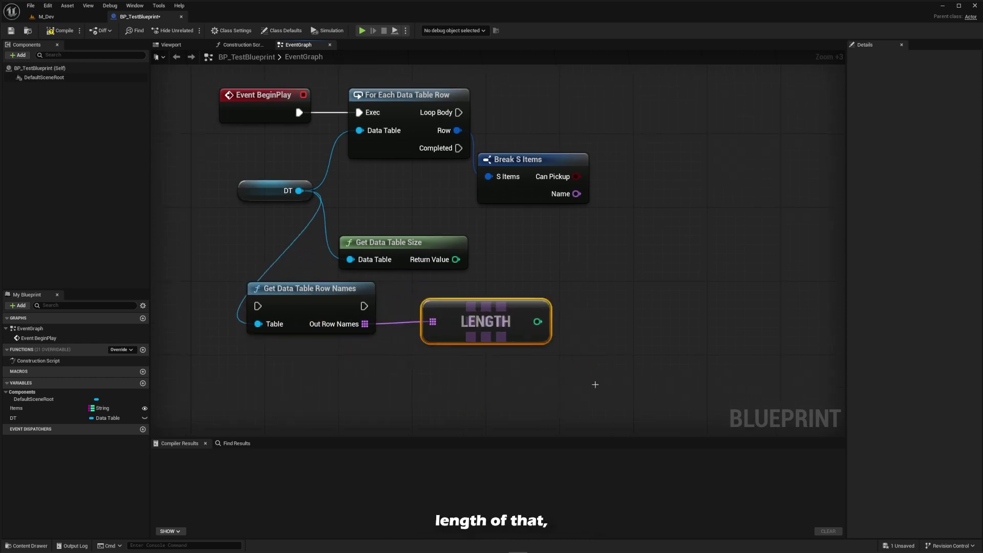
left_click_drag(592, 383, 293, 313)
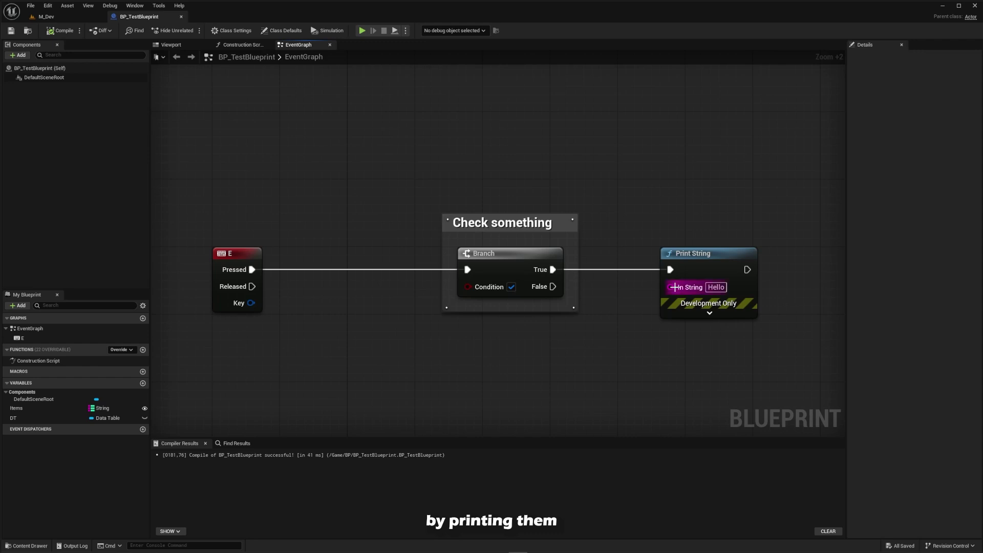
Examine the Print String node that follows the Branch in the E key event chain
mouse_move(693, 266)
left_mouse_down()
mouse_move(685, 232)
mouse_move(685, 255)
mouse_move(699, 266)
left_mouse_up()
right_click_drag(699, 266, 525, 267)
scroll(525, 267, "up", 2)
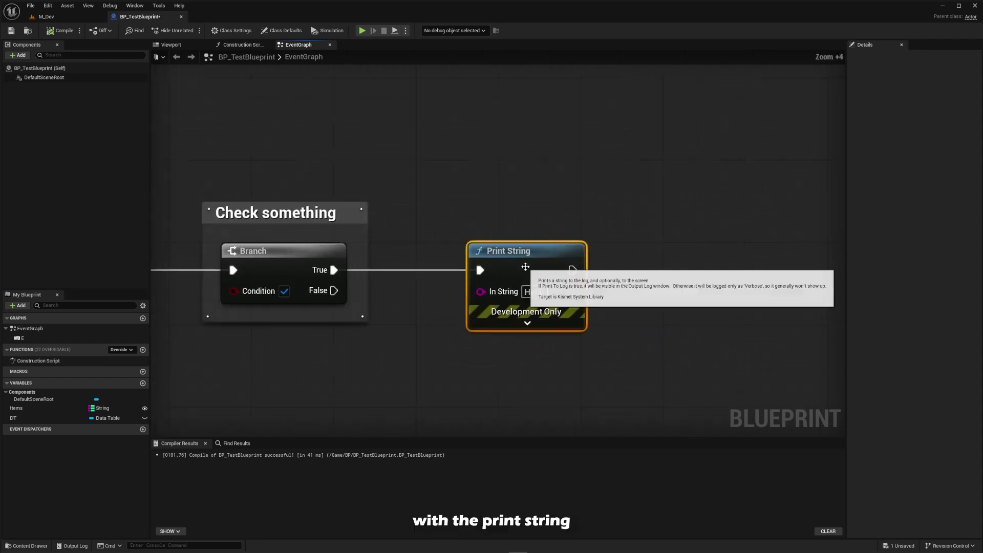
scroll(526, 267, "down", 2)
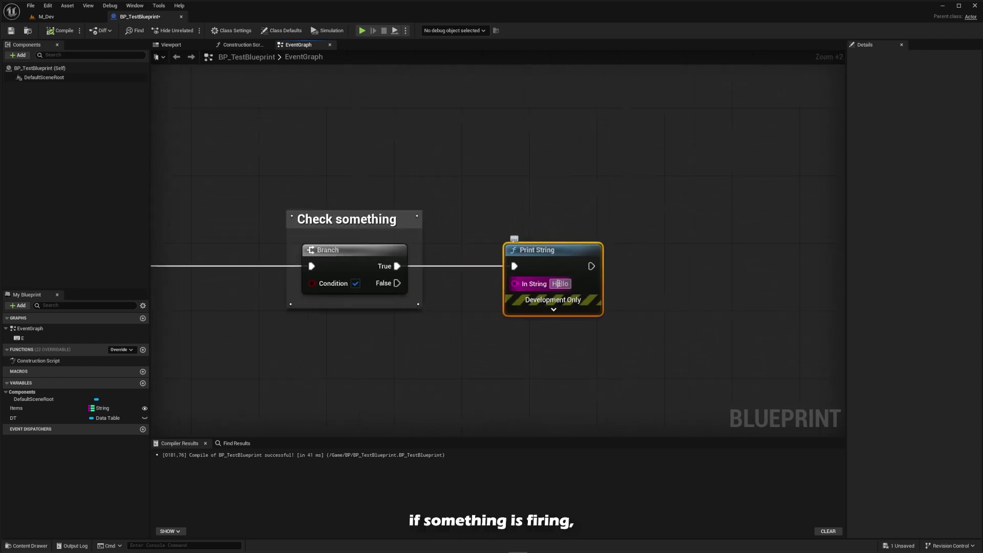
left_click(558, 333)
mouse_move(529, 299)
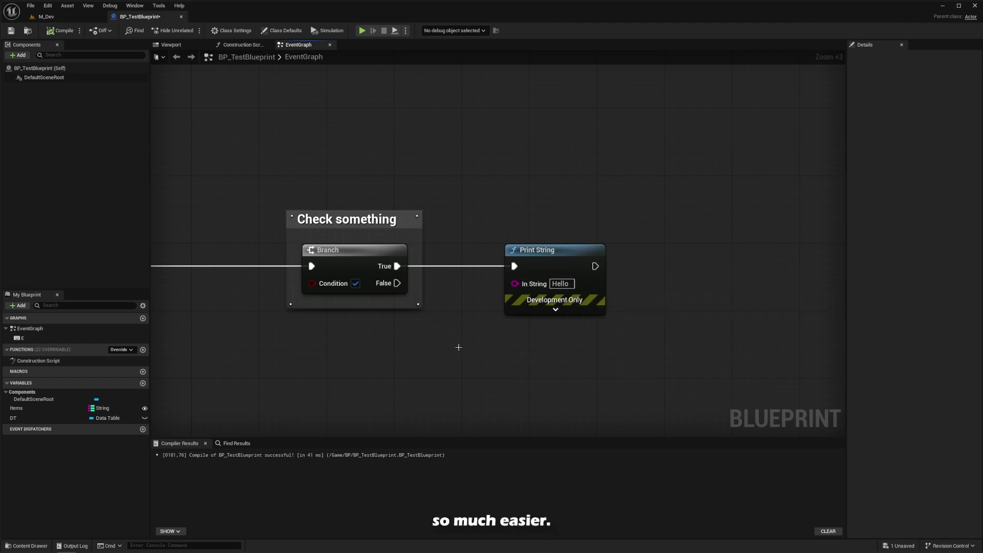
right_click_drag(459, 347, 477, 310)
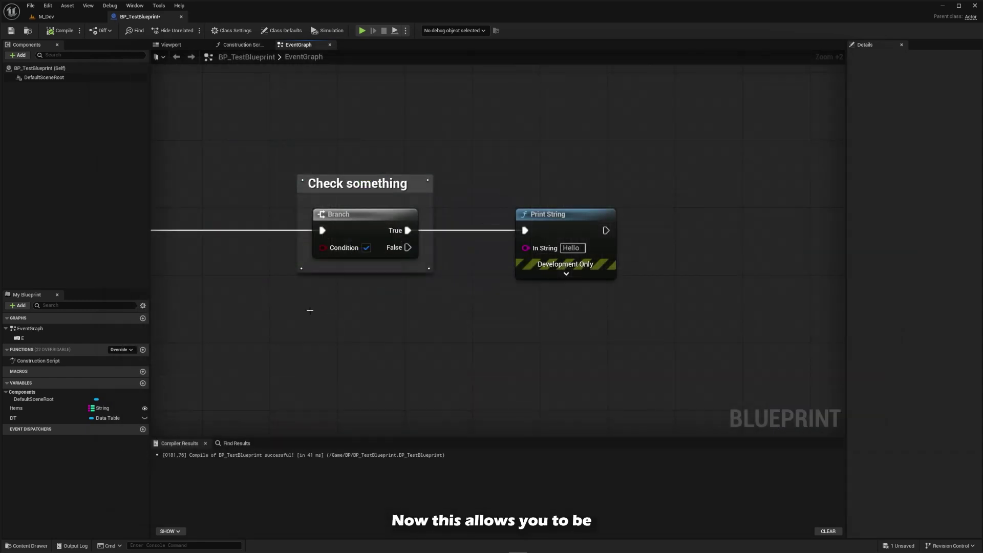
scroll(309, 309, "down", 2)
right_click_drag(401, 303, 546, 324)
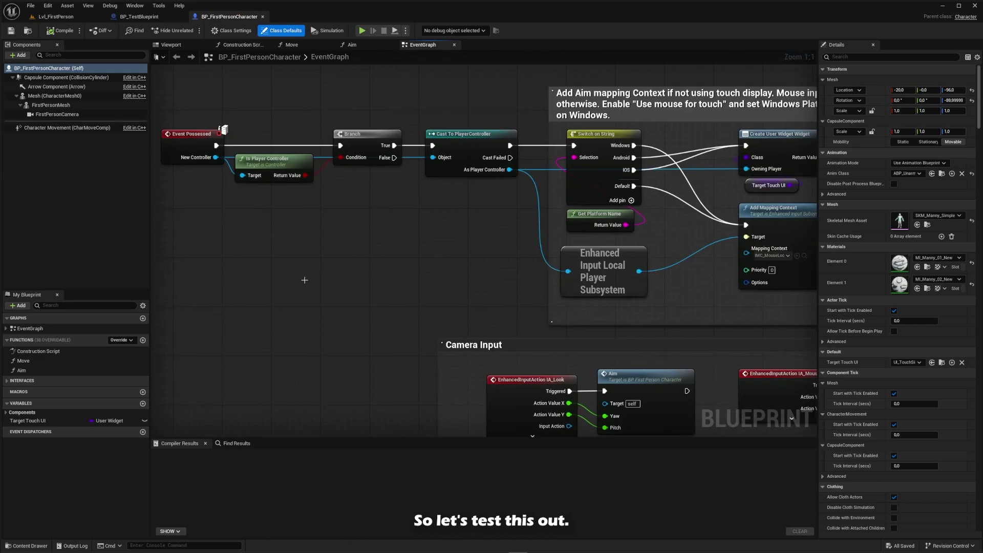
Add a Print String node after Jump in BP_FirstPersonCharacter's Jump Input section, align it with Jump, and clear its default In String text
right_click_drag(304, 280, 210, 65)
right_click_drag(391, 259, 287, 51)
right_click_drag(618, 294, 485, 243)
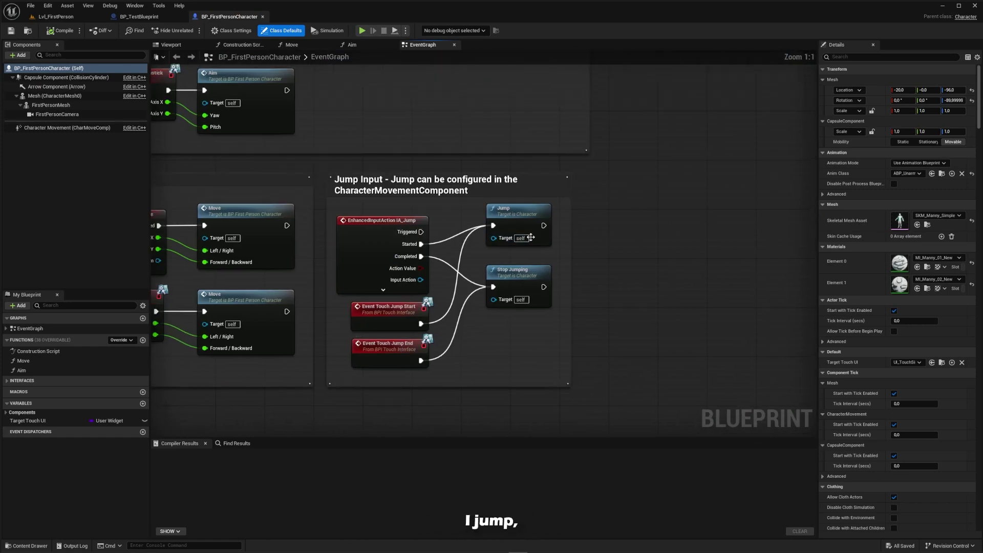
left_click_drag(544, 225, 598, 222)
type("print s")
key("Return")
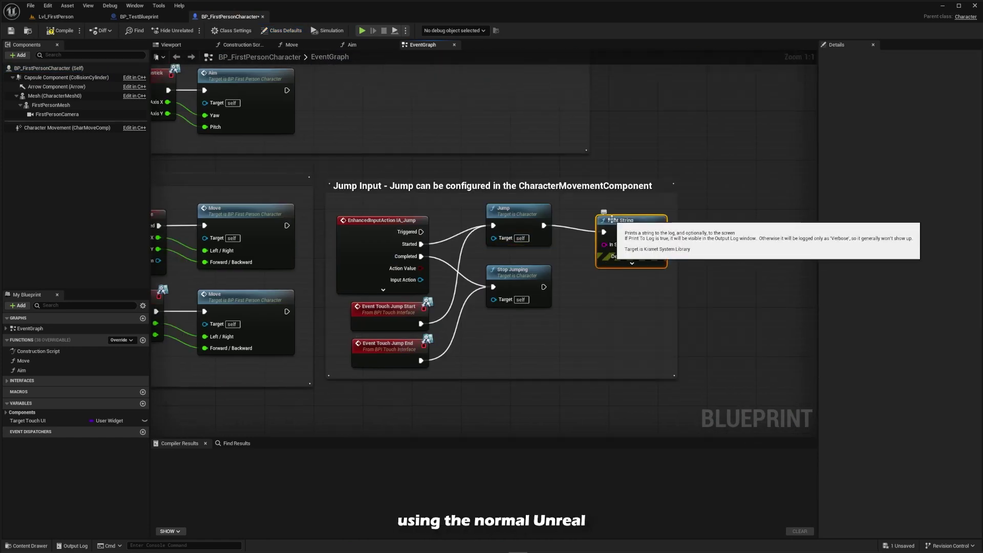
left_click_drag(638, 239, 630, 223)
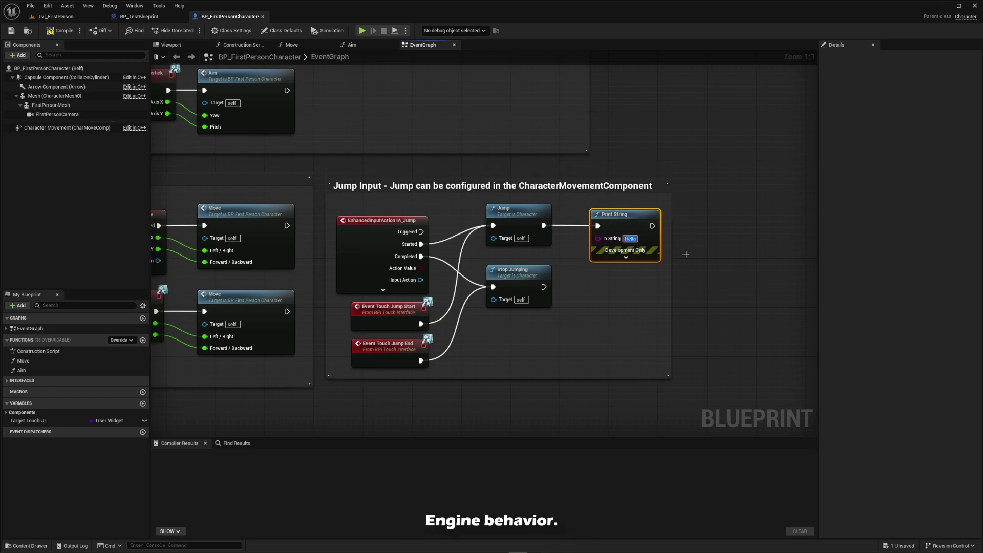
key("BackSpace")
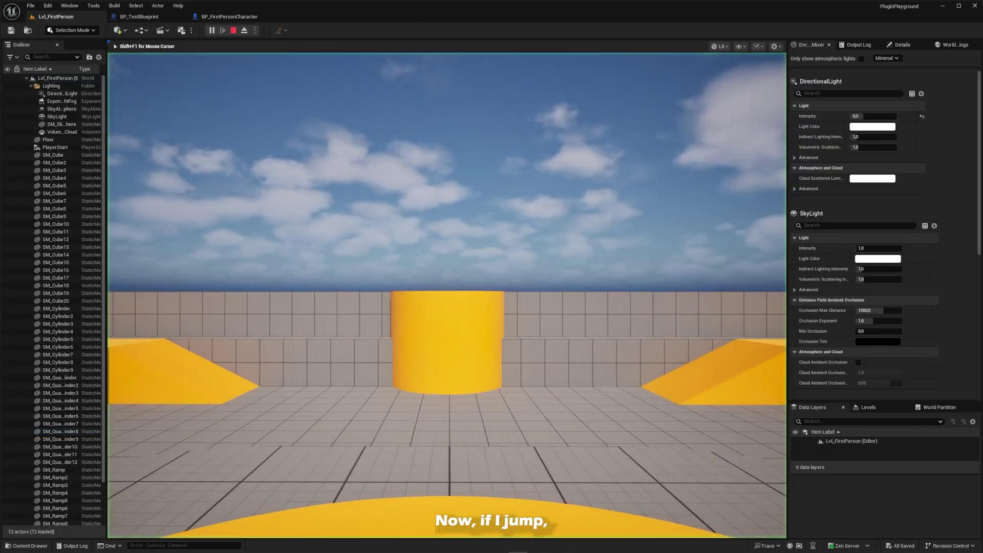
Test the jump print message in Lvl_FirstPerson by walking around and jumping repeatedly, and end the play session
key("space")
key("w")
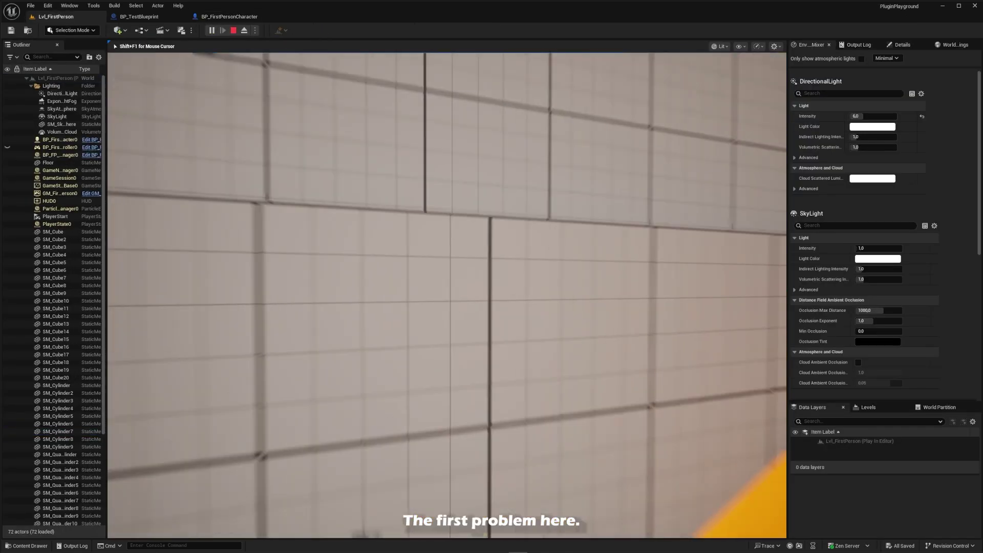
key("w")
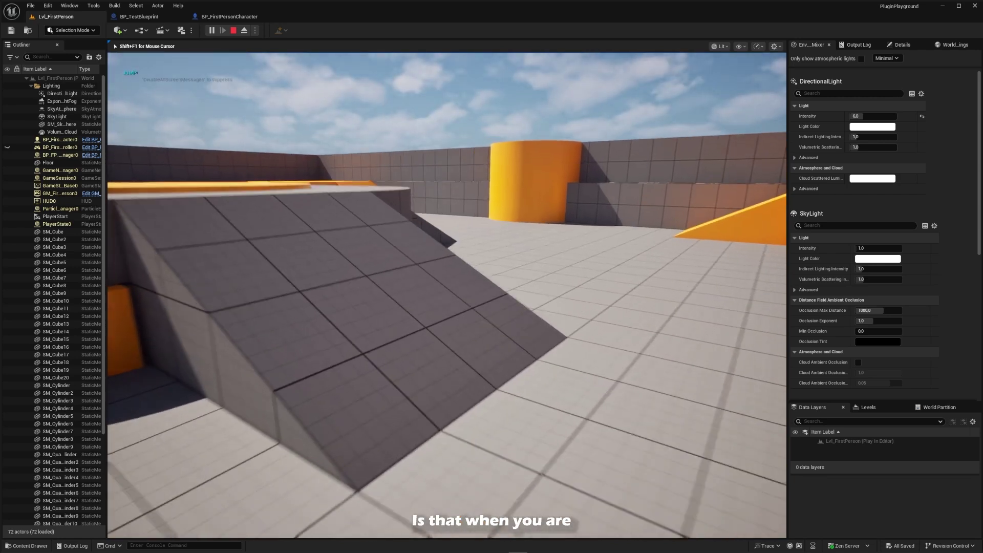
key("space")
key("w")
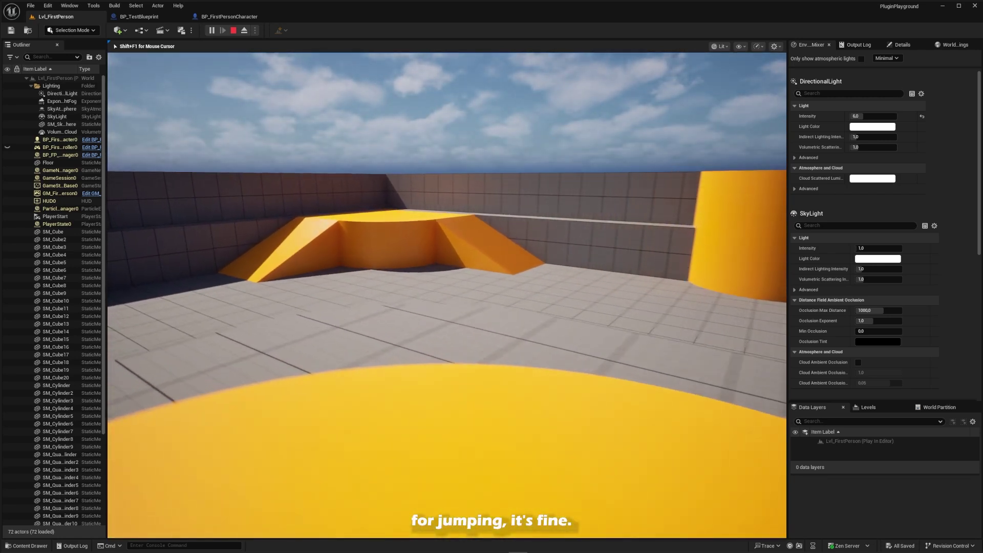
key("w")
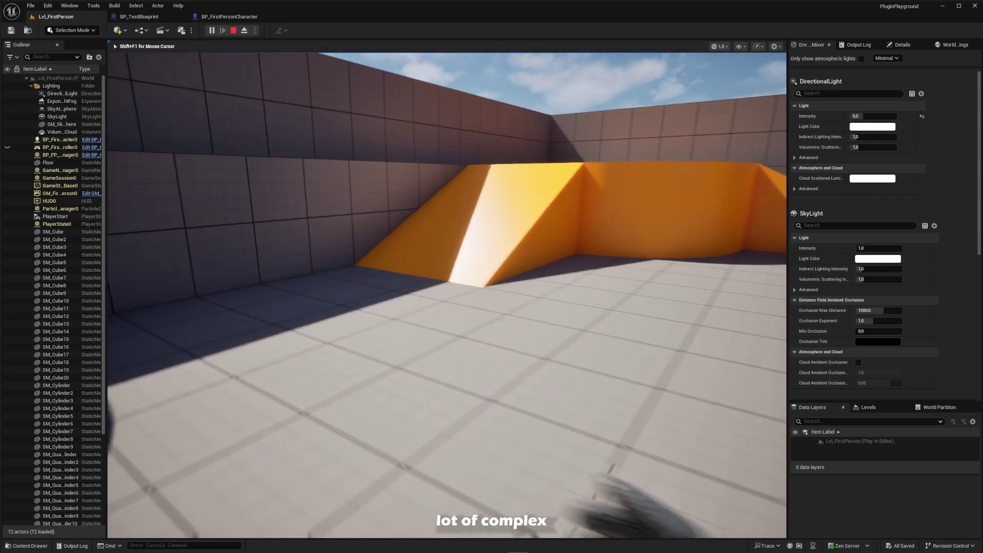
key("w")
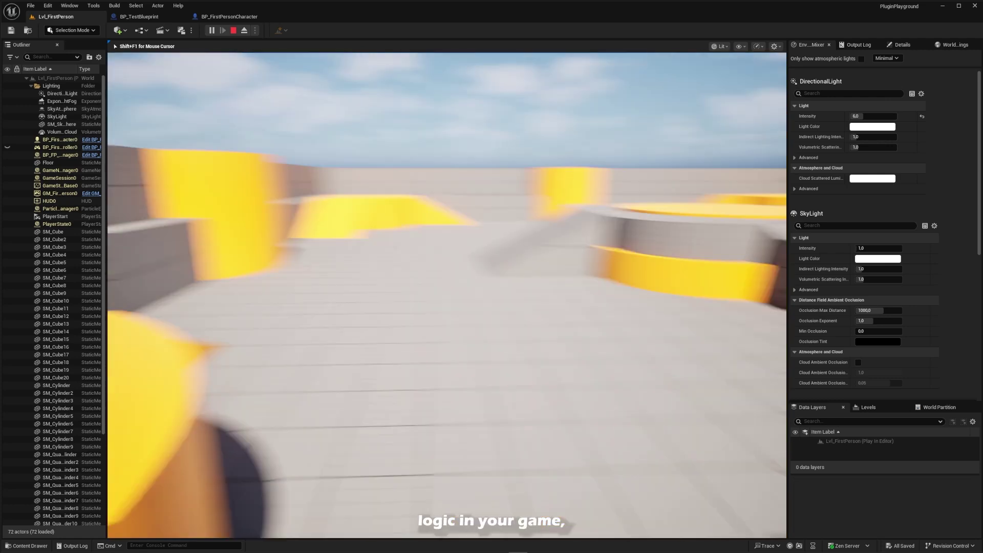
key("space")
key("w")
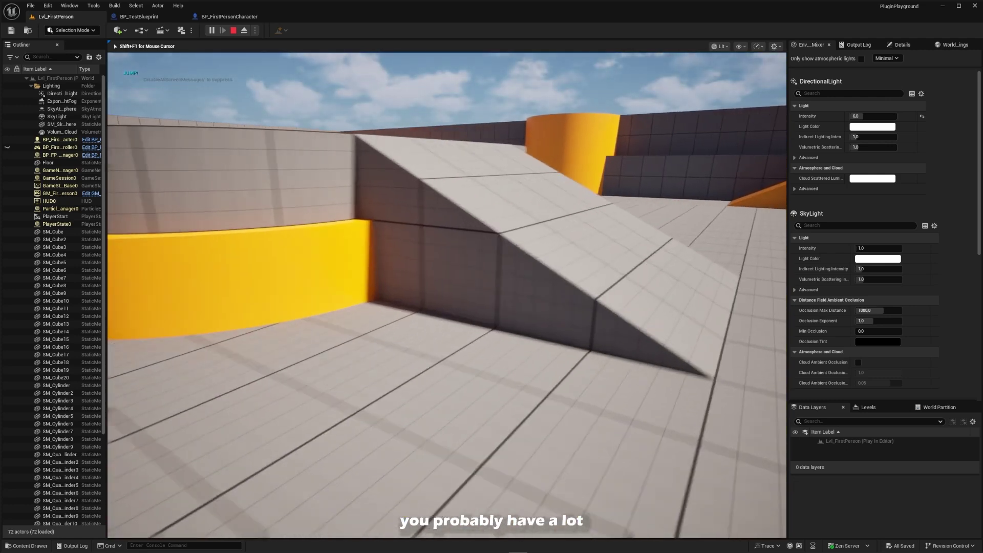
key("space")
key("w")
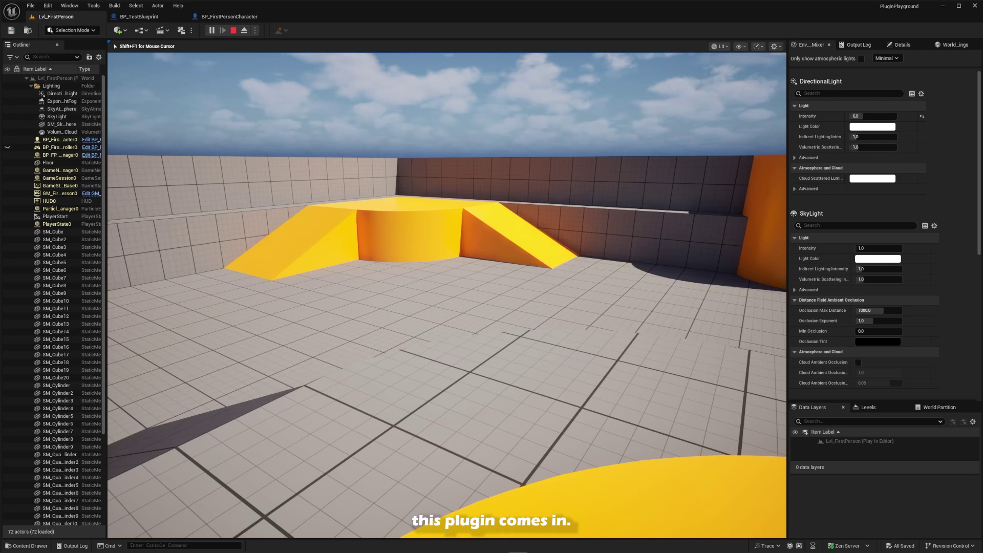
key("Escape")
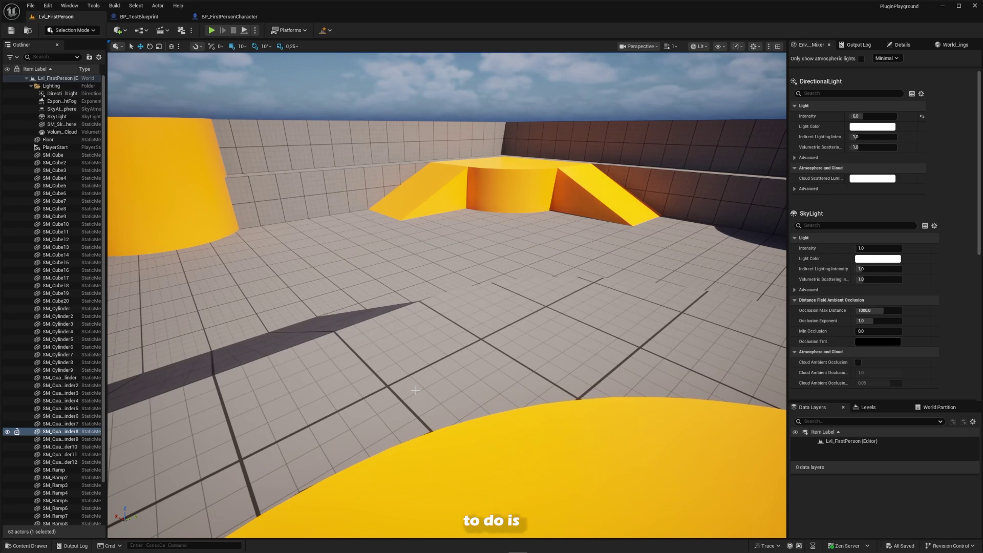
Run the WBT_PrintUtils editor utility widget from the BetterDebug Content folder and dock its window beside the Env. Light Mixer
key("ctrl+space")
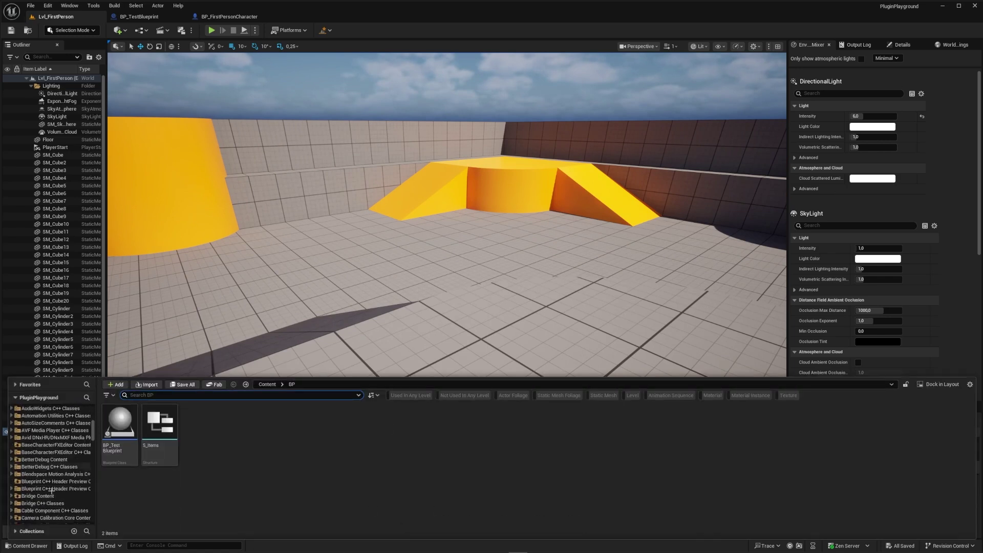
scroll(52, 491, "down", 20)
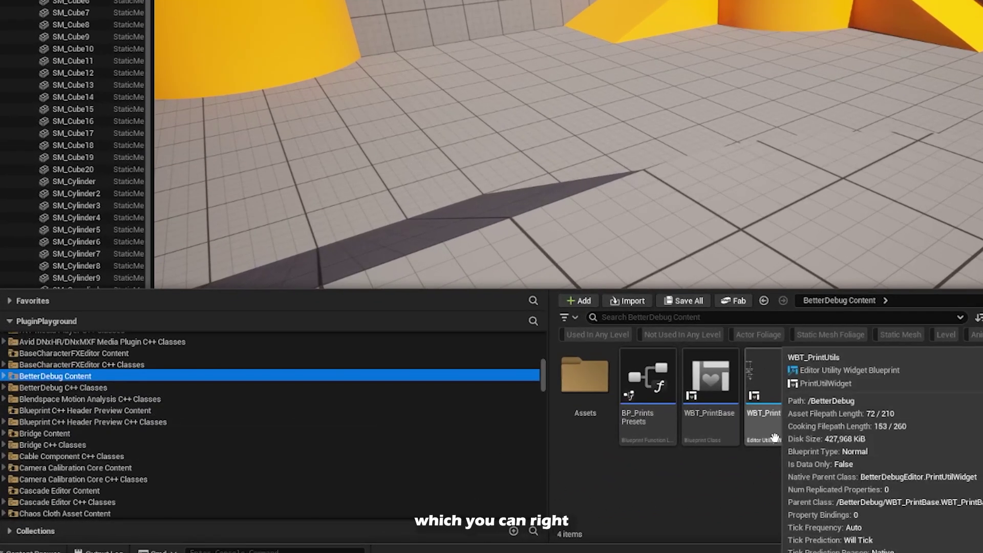
right_click(771, 405)
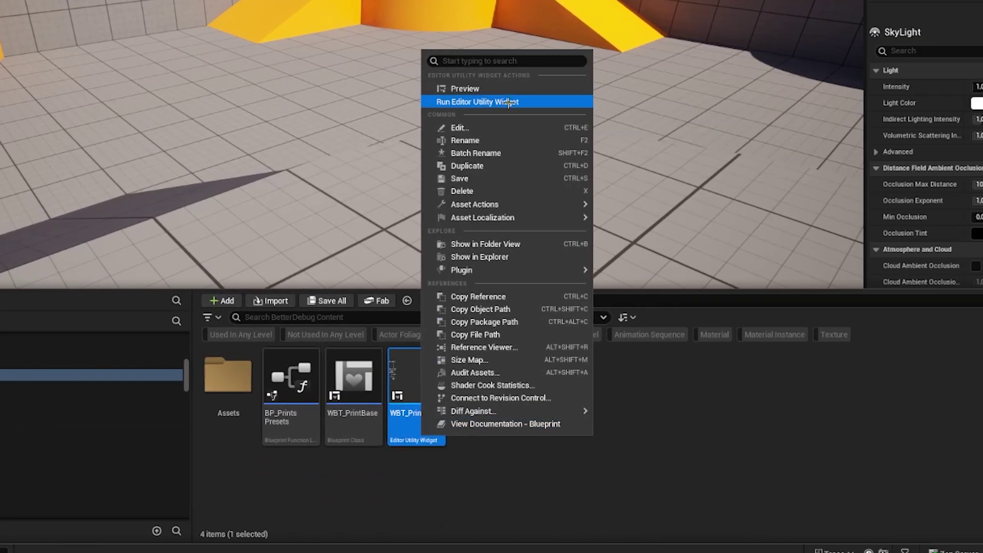
left_click(612, 101)
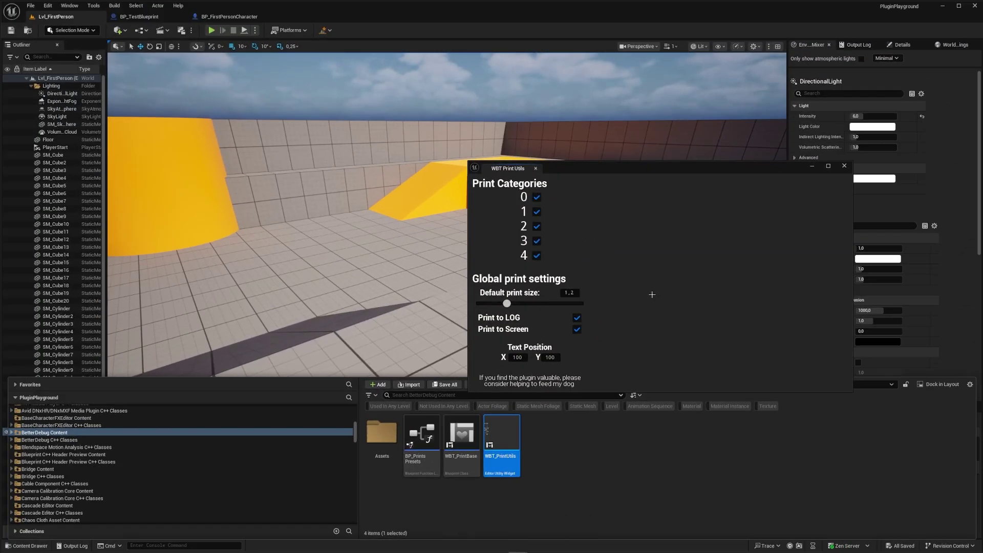
left_click(508, 171)
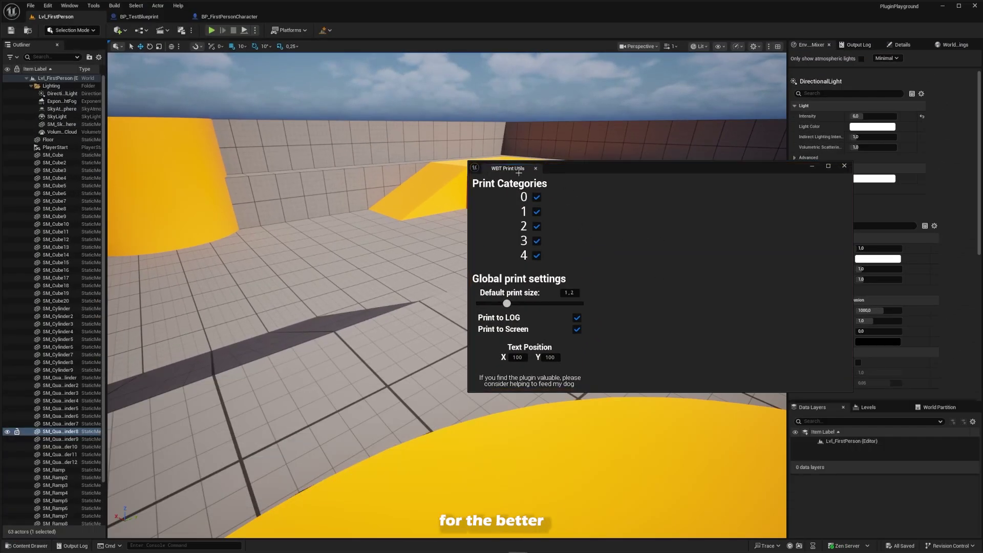
left_click_drag(576, 160, 865, 266)
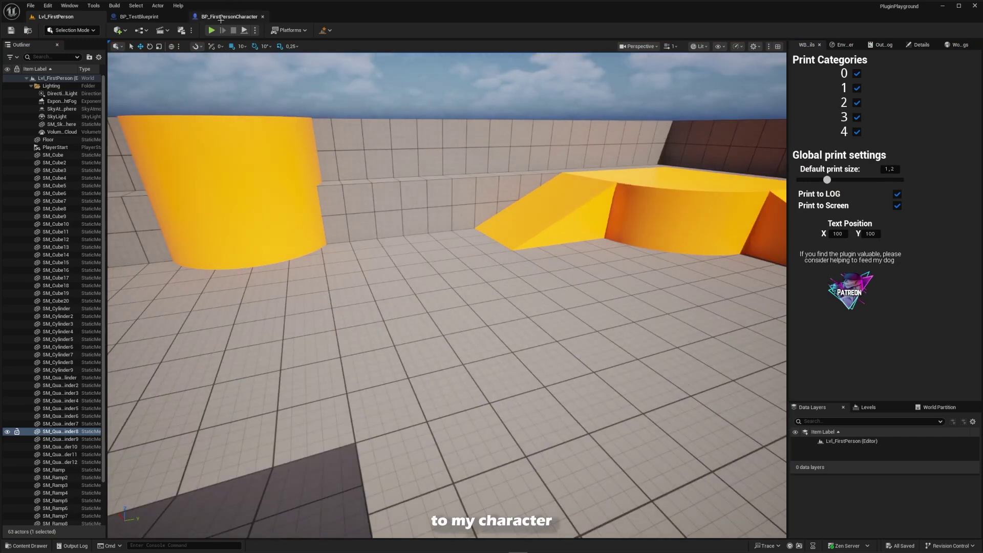
In BP_FirstPersonCharacter, replace the Print String after Jump with a connected Better Print String node whose Debug text is "JUMP!"
left_click(220, 19)
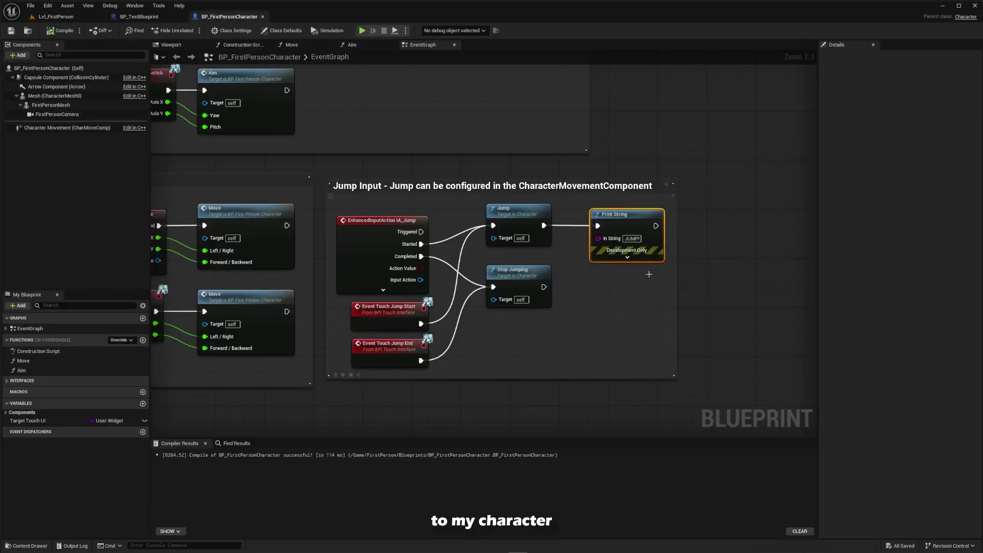
scroll(445, 199, "down", 2)
scroll(445, 200, "down", 3)
right_click(445, 200)
type("print string")
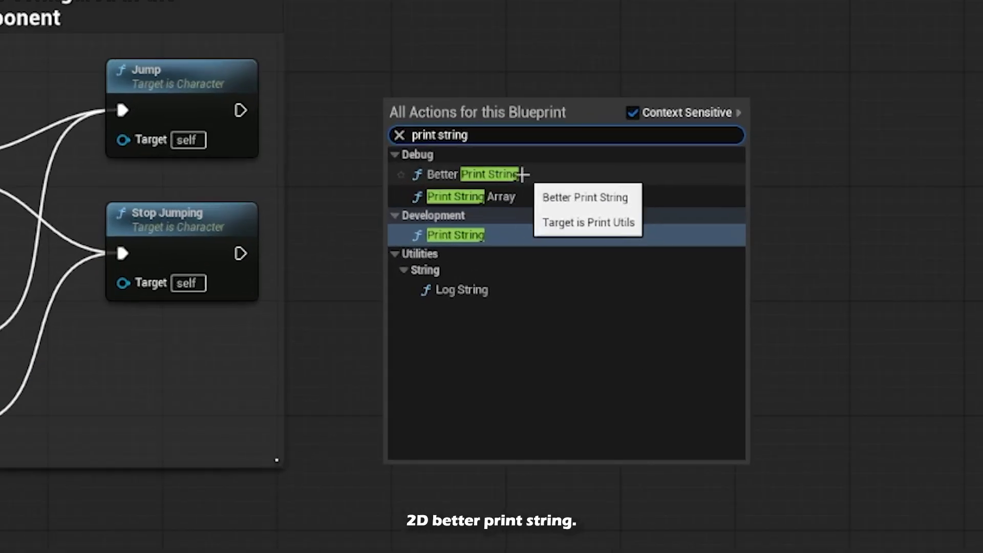
left_click(520, 174)
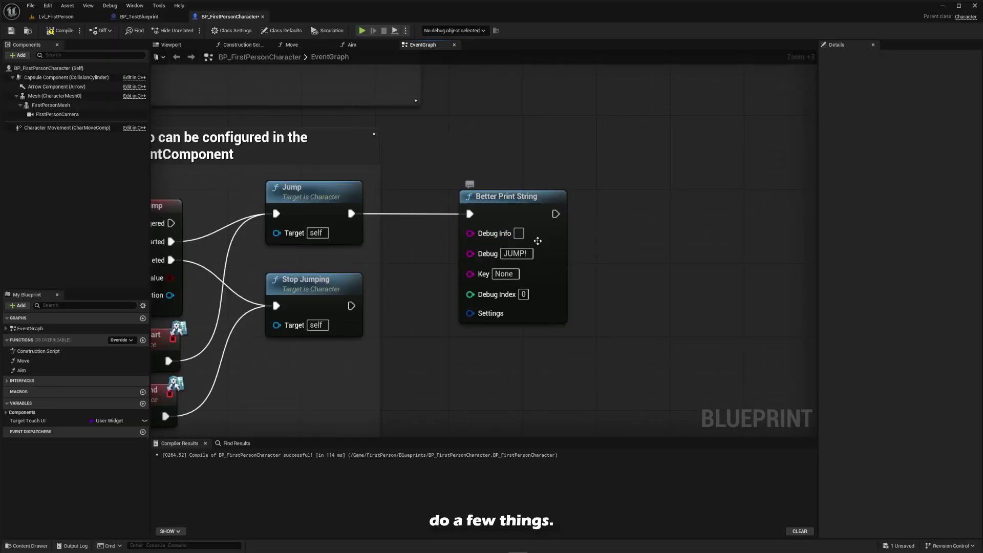
Set the jump Better Print String's Debug Info to "Player" with Debug Index 0, and compile the Blueprint
left_click(520, 234)
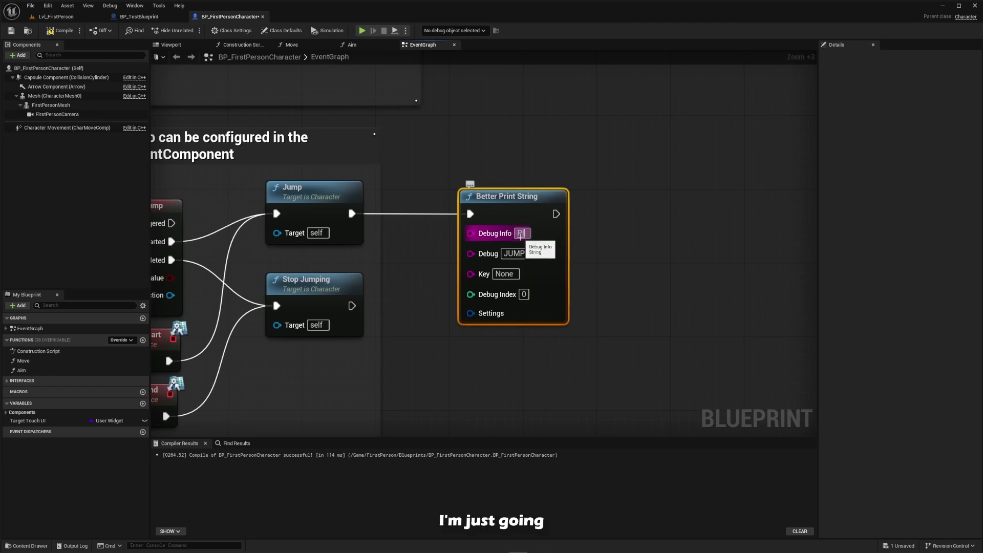
type("Player")
left_click_drag(527, 255, 461, 254)
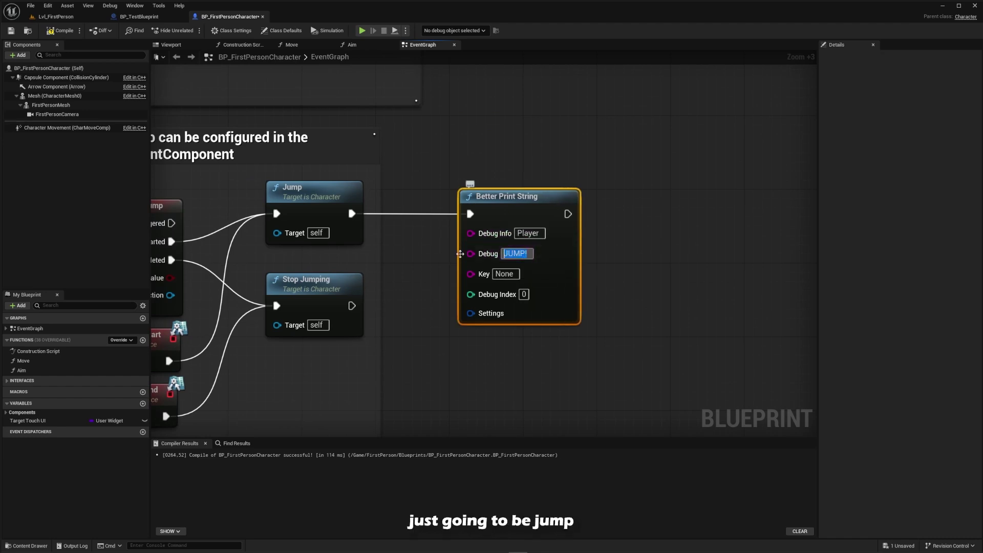
left_click(524, 295)
type("1")
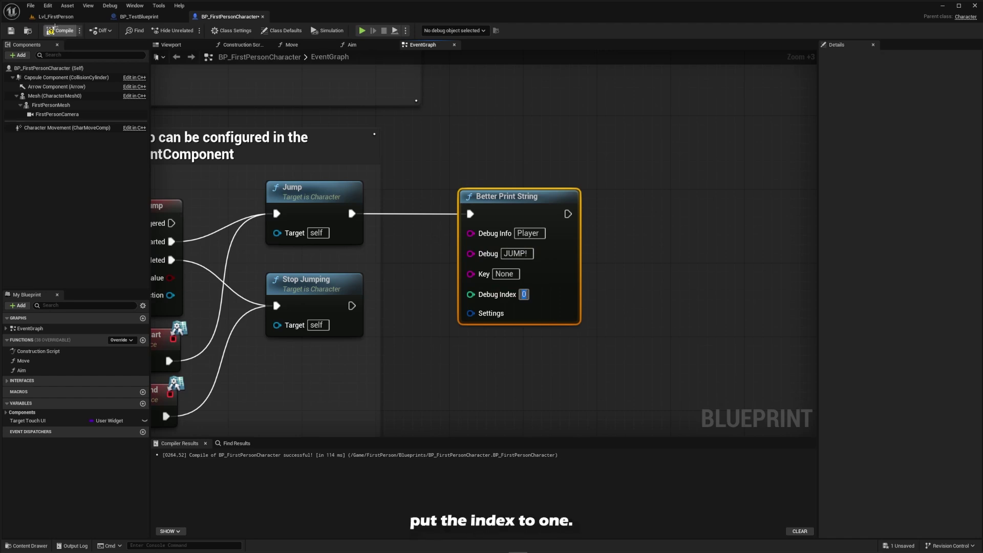
left_click(56, 30)
Play Lvl_FirstPerson and test the new jump debug message by jumping several times and walking forward
left_click(55, 16)
left_click(213, 30)
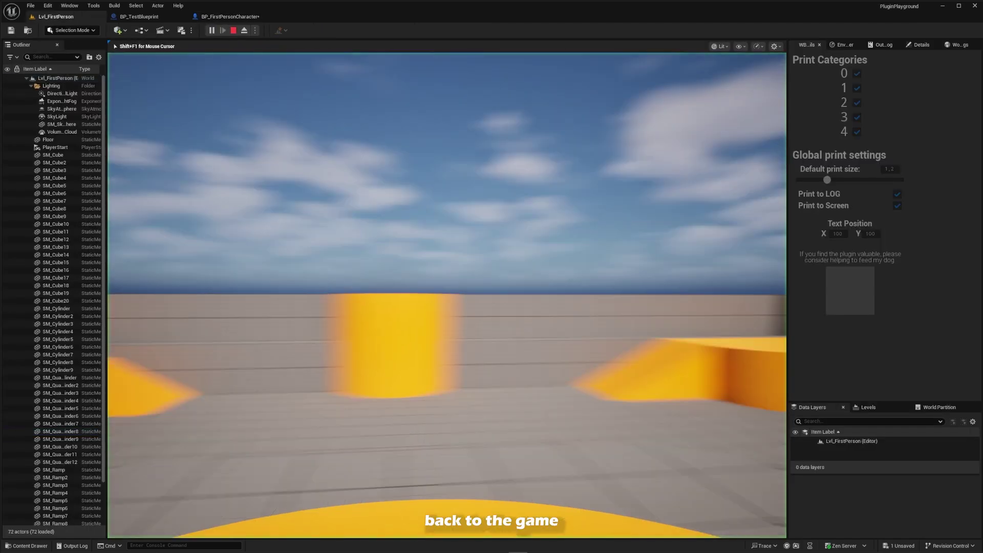
key("space")
key("space")
key("space")
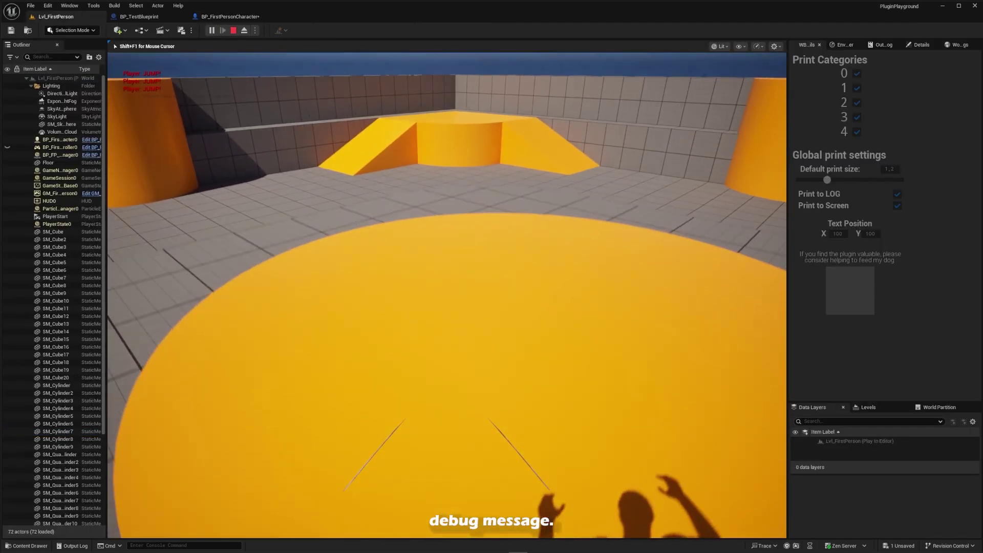
key("w")
key("space")
key("w")
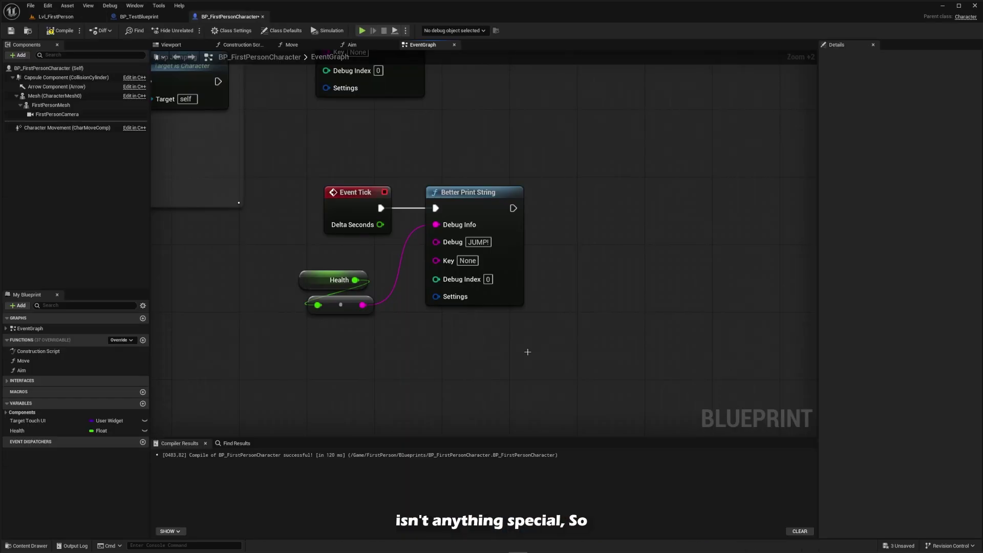
Move the Health string connection from Debug Info to Debug on Event Tick's Better Print String, and set Health's default value to 414
right_click_drag(541, 356, 593, 385)
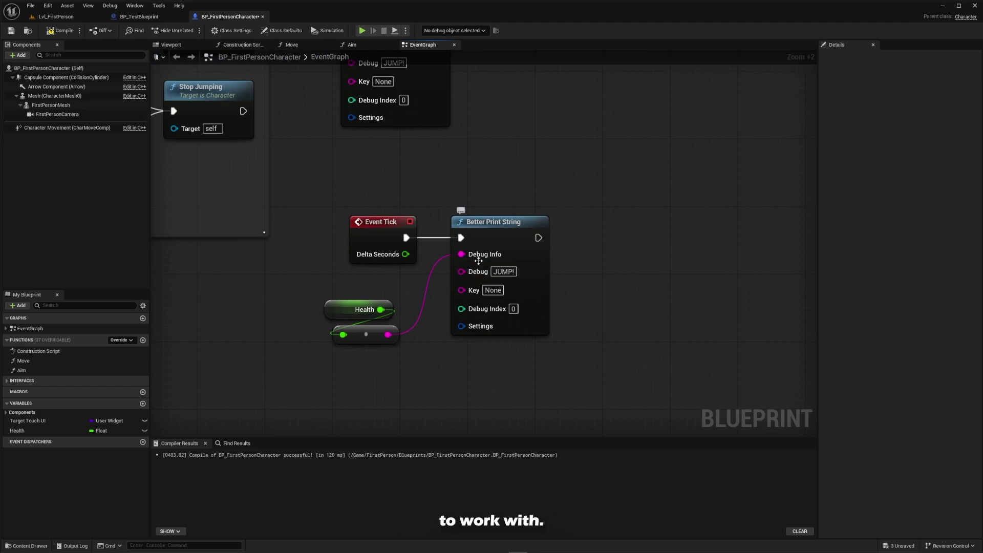
left_click_drag(477, 258, 487, 279, "ctrl")
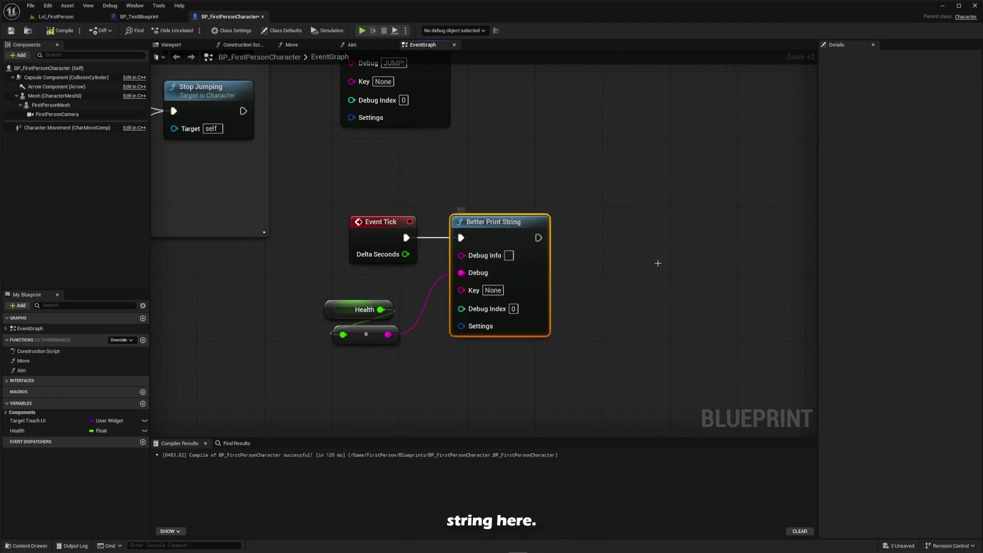
left_click(349, 305)
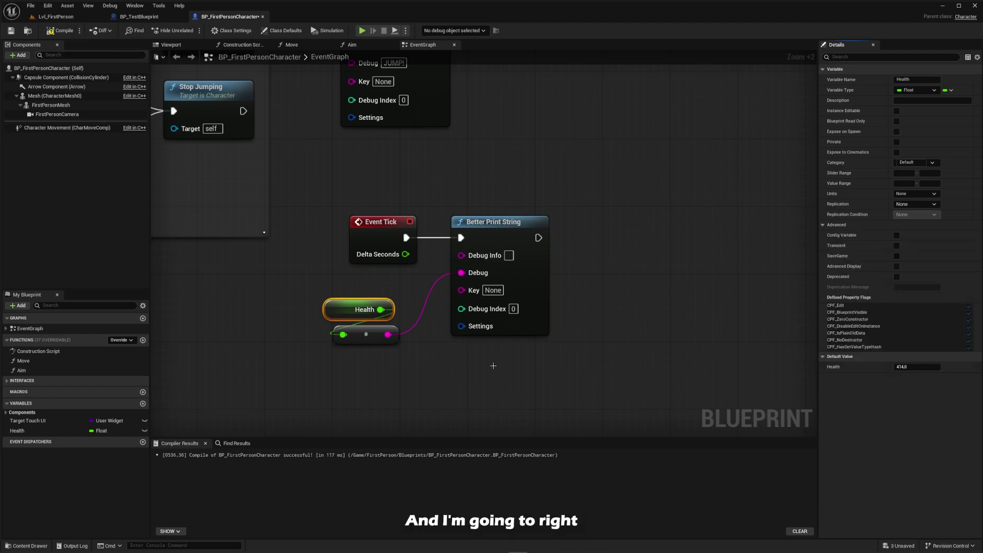
Split the Settings struct pin on Event Tick's Better Print String and set Settings Display Time to 0
right_click_drag(464, 337, 476, 321)
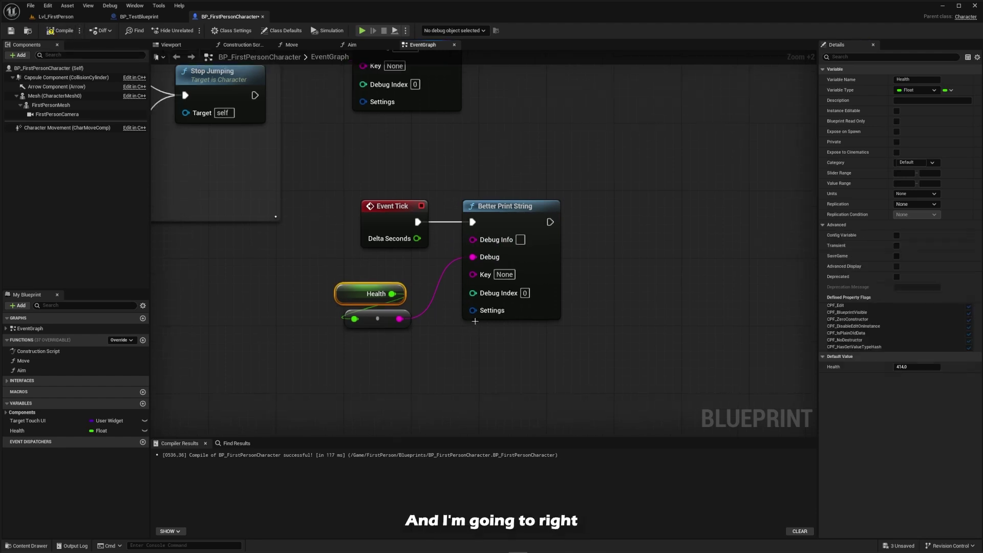
right_click(484, 309)
left_click(540, 339)
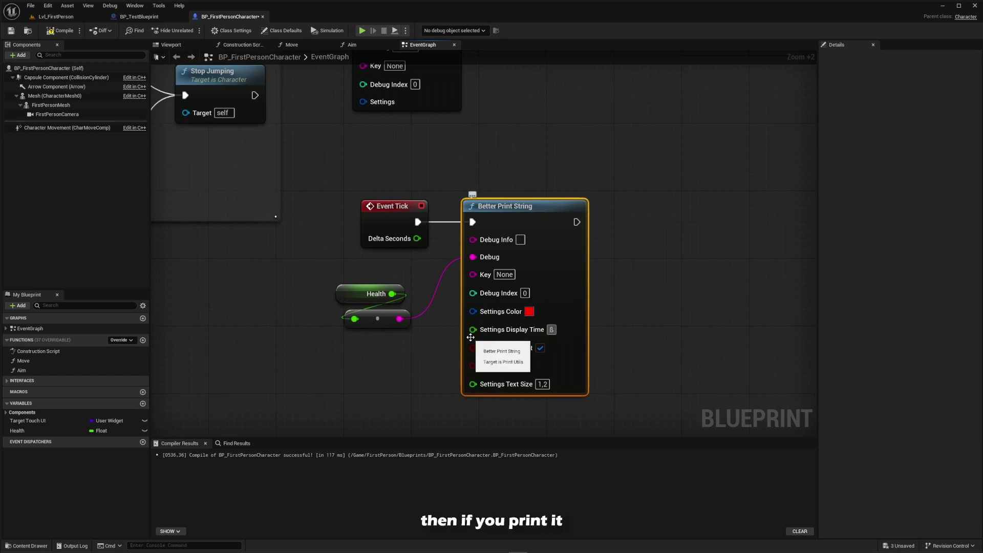
type("0")
left_click_drag(345, 172, 534, 245)
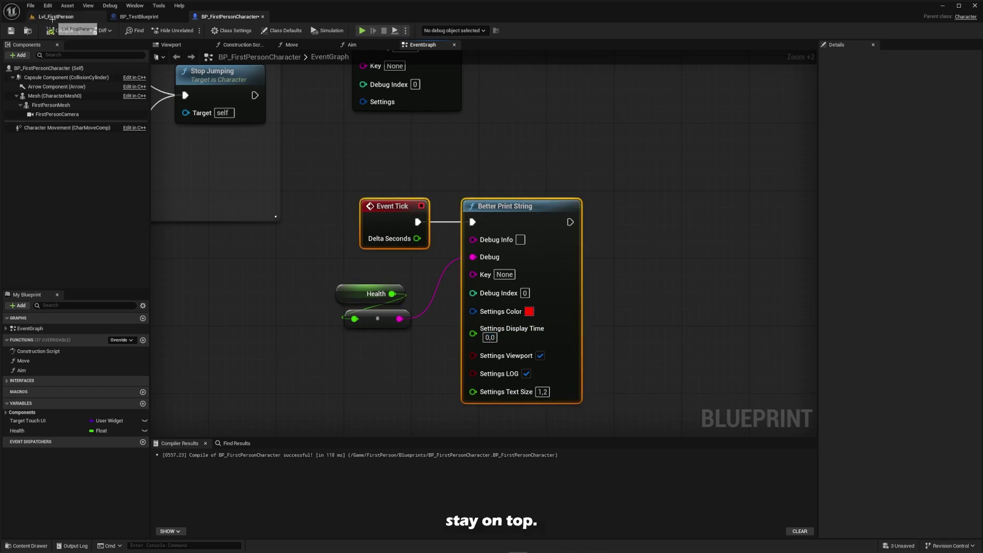
Play-test the Health and jump messages in Lvl_FirstPerson with a jump, and save all changes
left_click(51, 6)
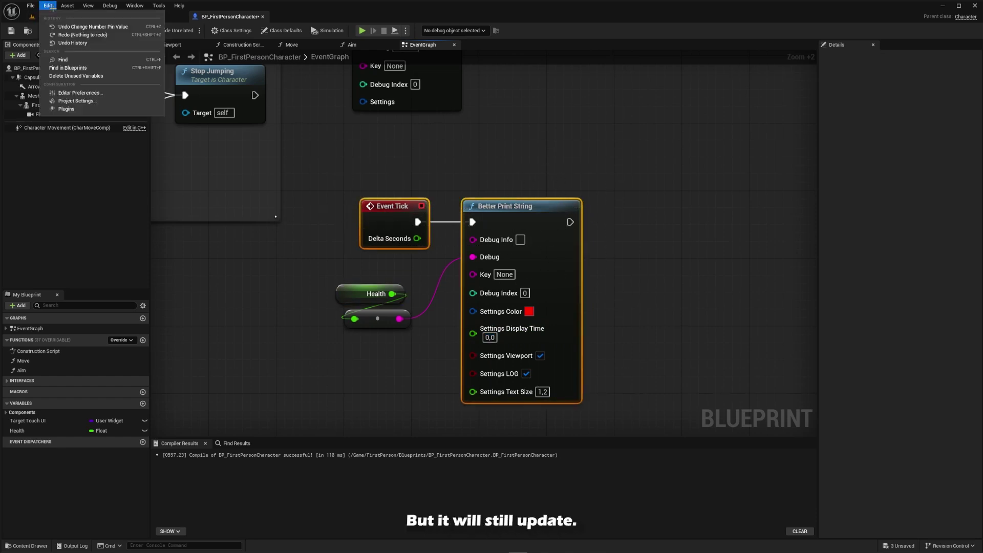
left_click(52, 5)
left_click(53, 15)
left_click(211, 30)
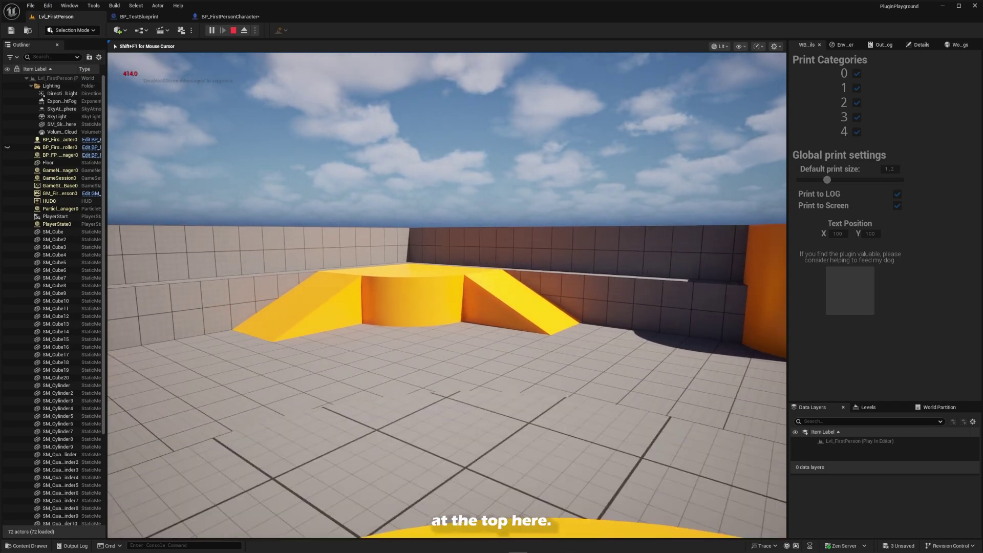
key("space")
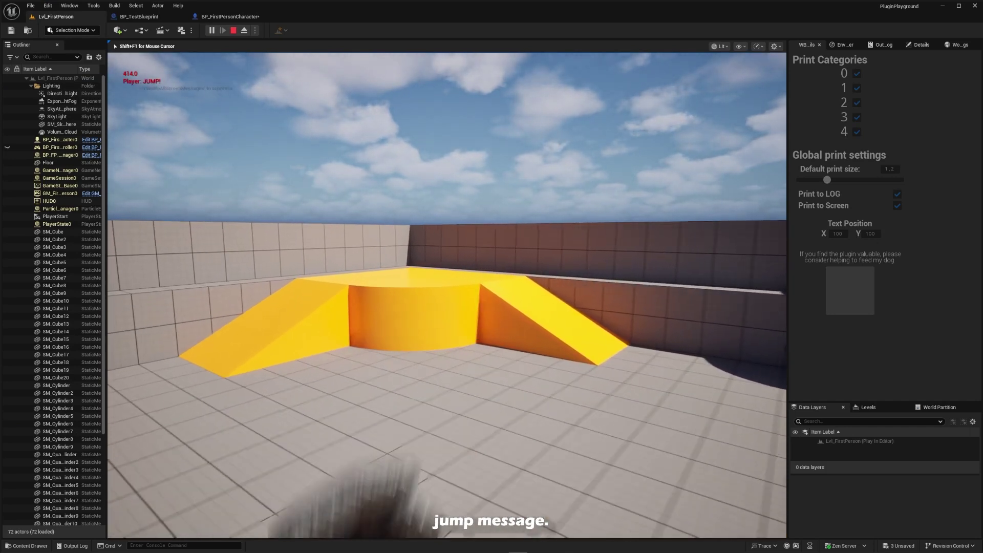
key("Escape")
key("ctrl+Tab")
key("ctrl+shift+s")
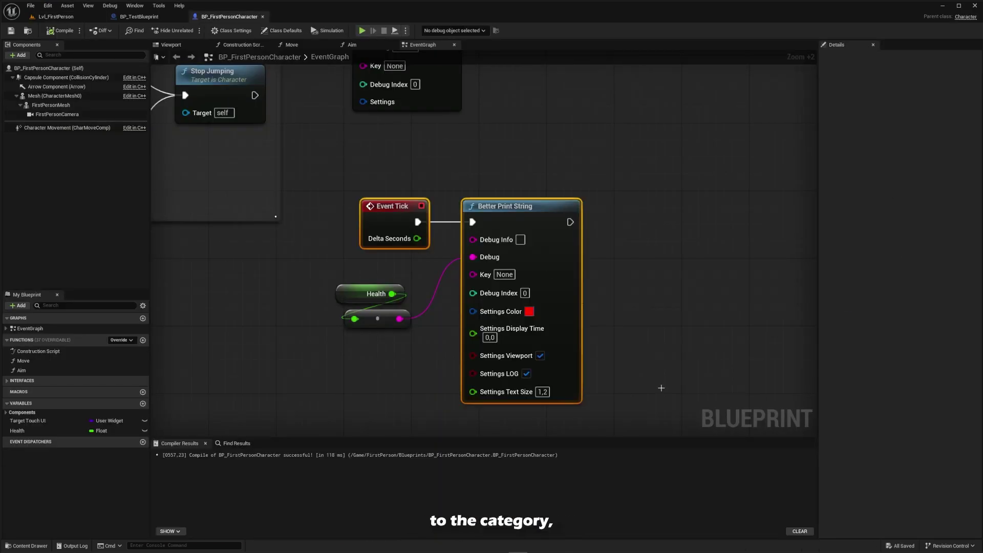
Set Debug Index to 1 on Event Tick's Better Print String and compile the Blueprint
right_click_drag(657, 376, 654, 361)
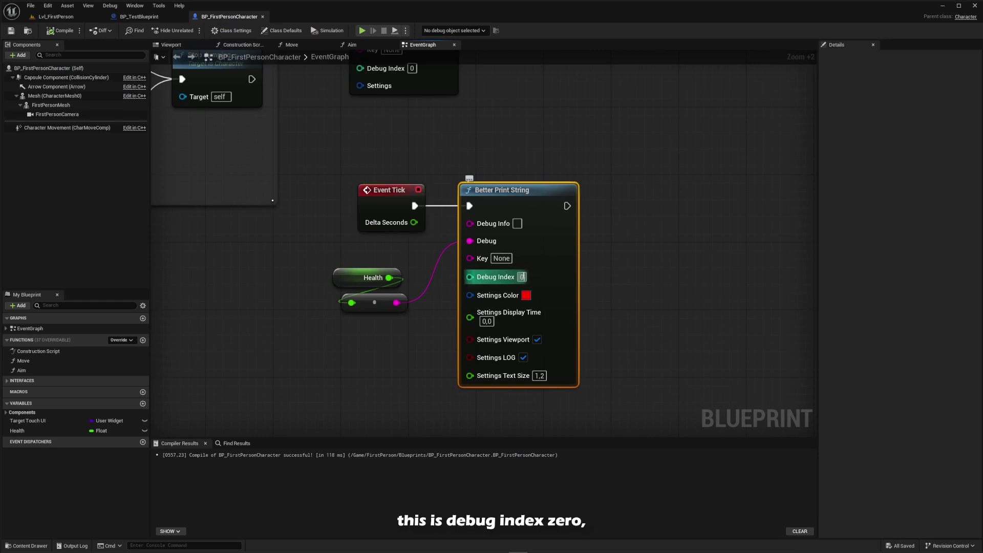
right_click_drag(484, 207, 502, 362)
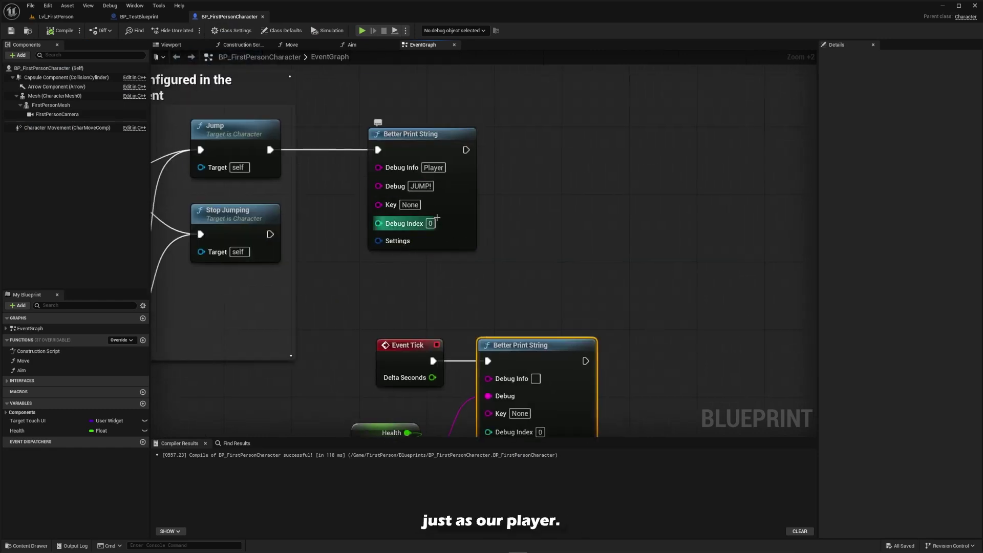
right_click_drag(437, 218, 396, 138)
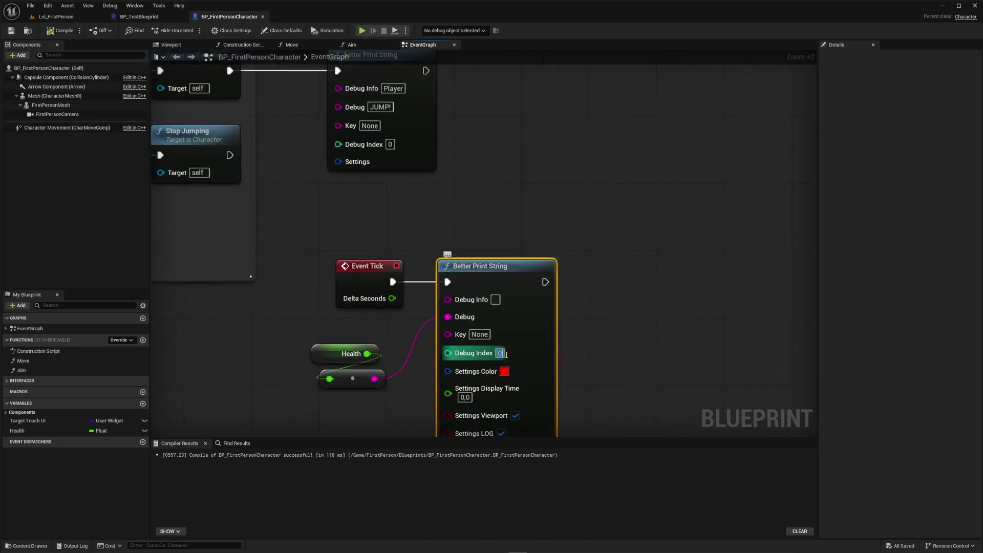
type("1")
left_click(640, 352)
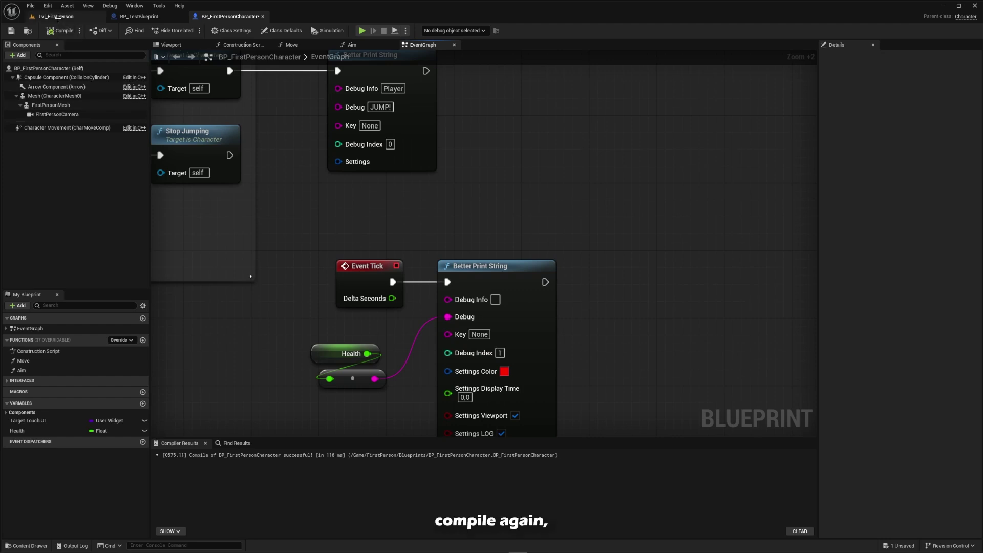
Disable print category 1 in the print utilities widget, and play-test Lvl_FirstPerson by walking forward
left_click(57, 17)
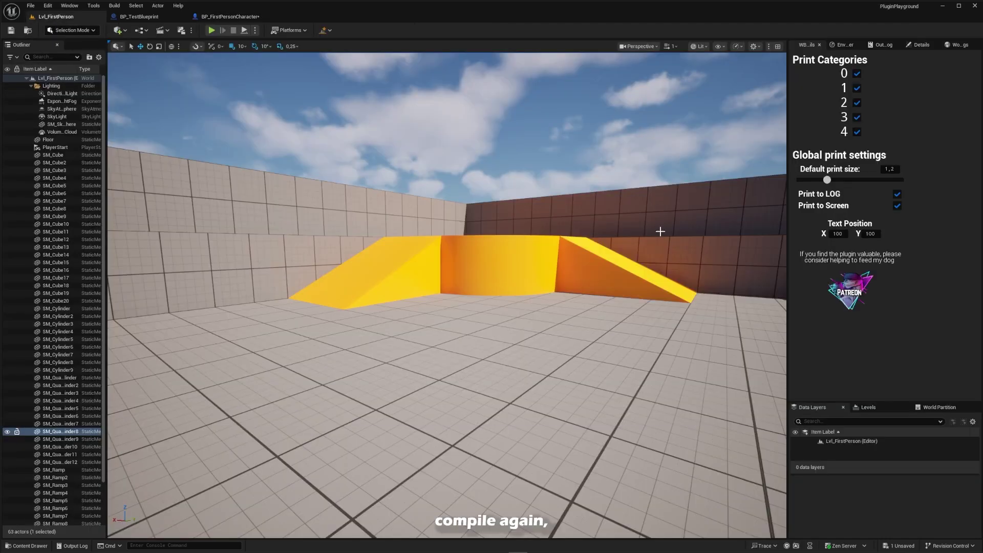
left_click(858, 87)
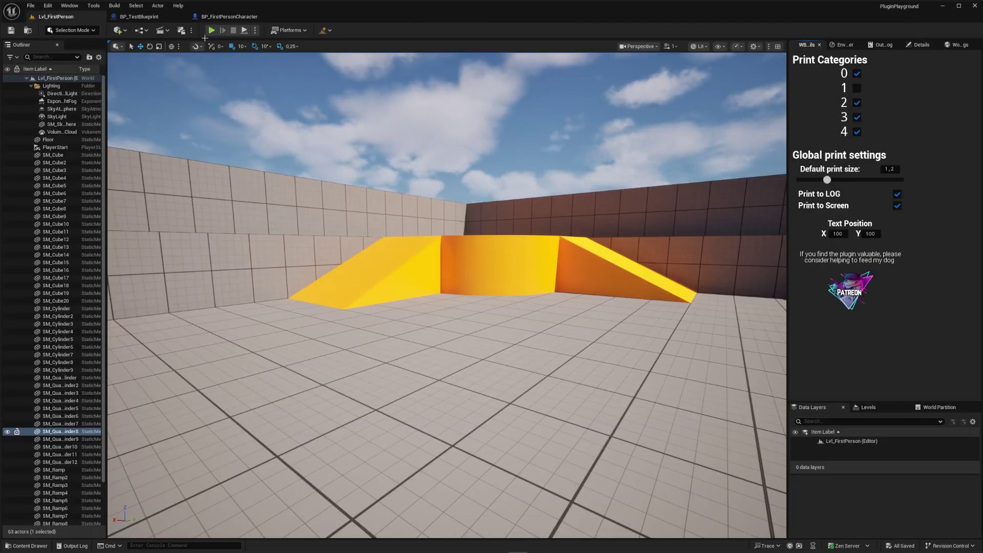
left_click(209, 30)
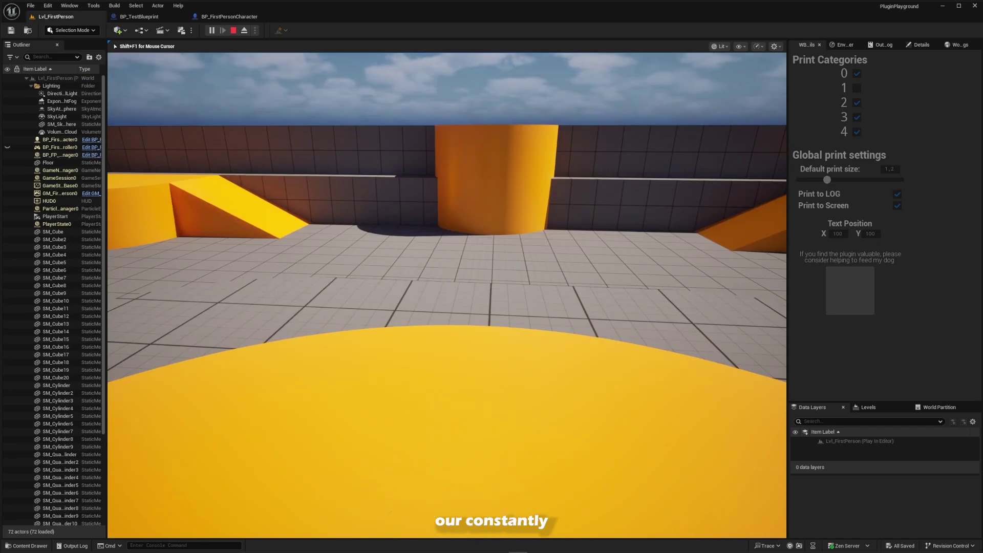
key("w")
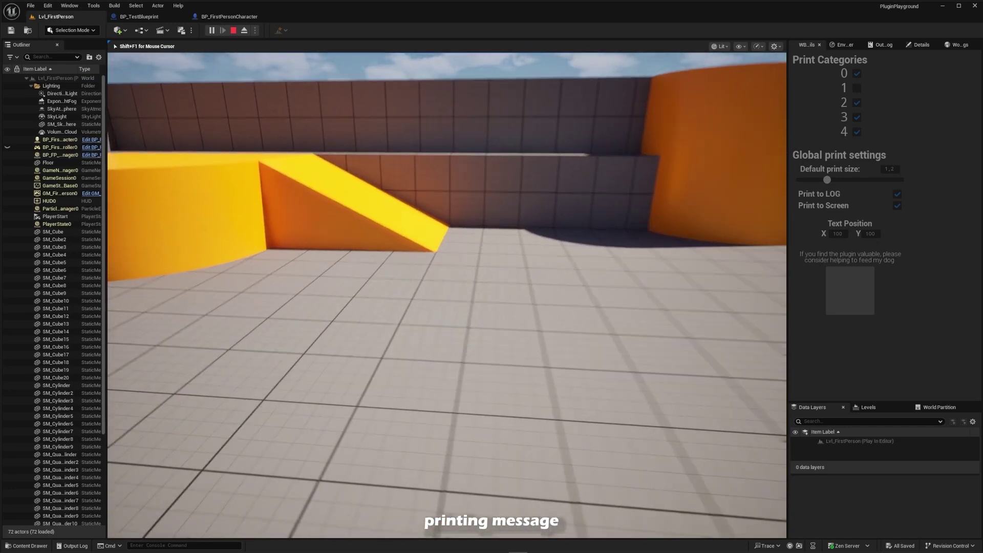
key("Escape")
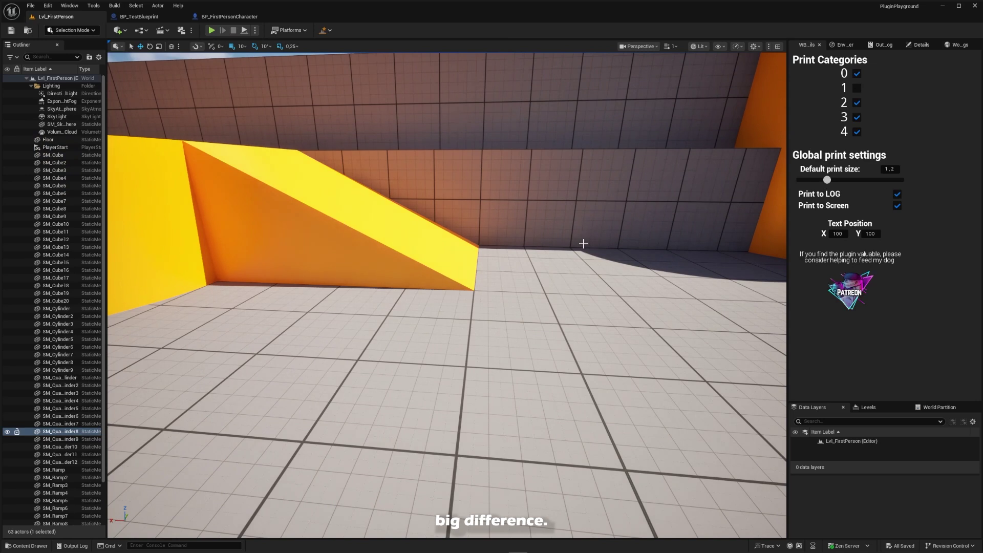
Duplicate Event Tick's Better Print String node in BP_FirstPersonCharacter's EventGraph
key("ctrl+Tab")
scroll(582, 225, "down", 1)
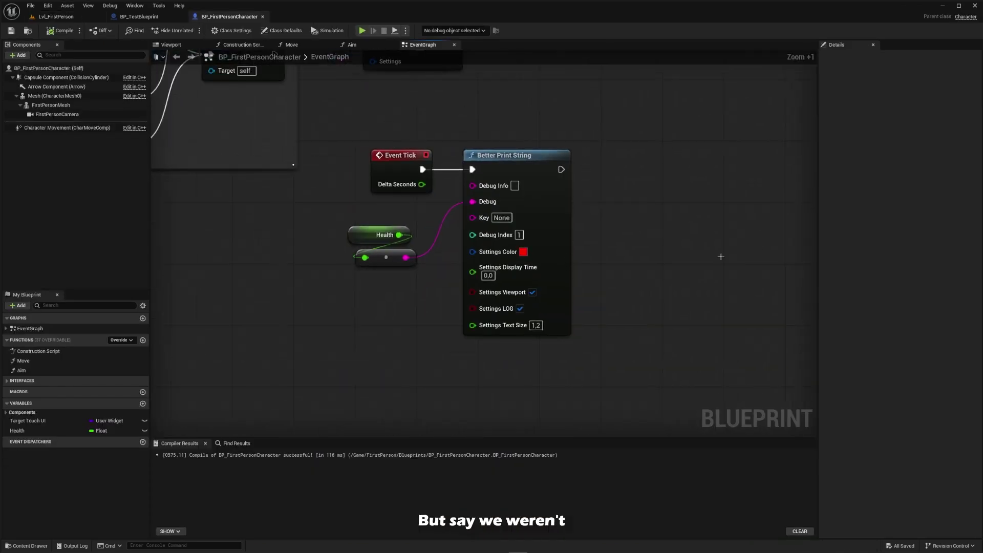
left_click(564, 221)
key("ctrl+c")
key("ctrl+v")
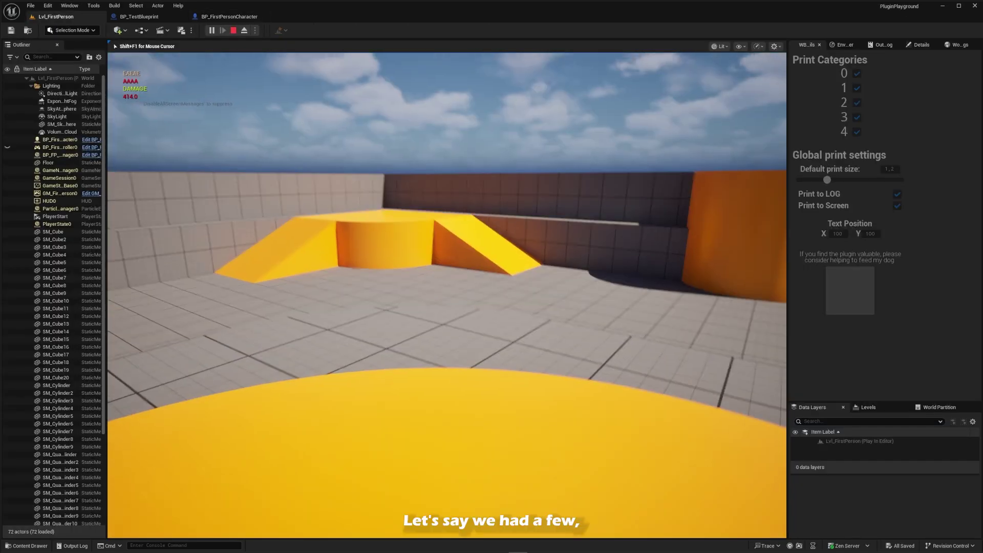
Play-test the Event Tick and jump messages in Lvl_FirstPerson by walking around and jumping
key("a")
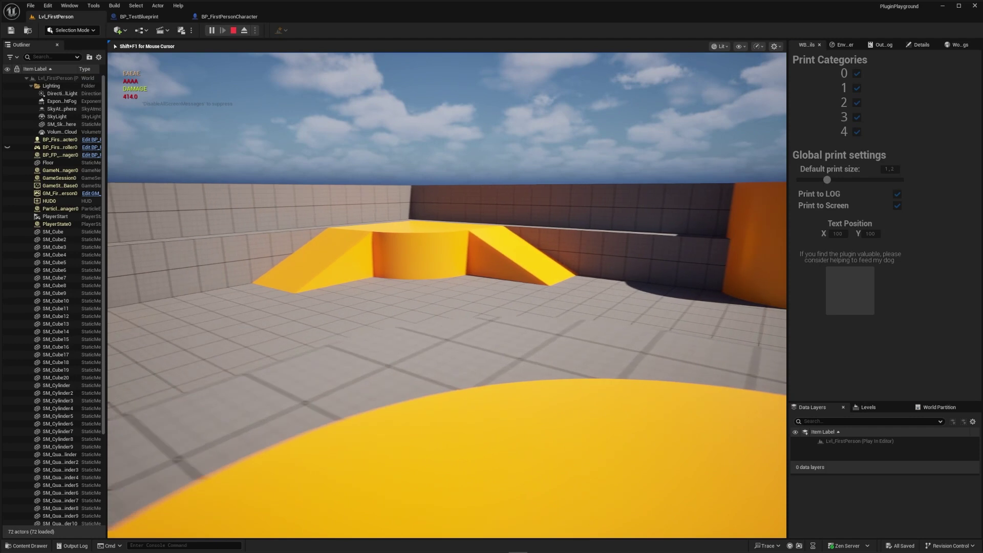
key("w")
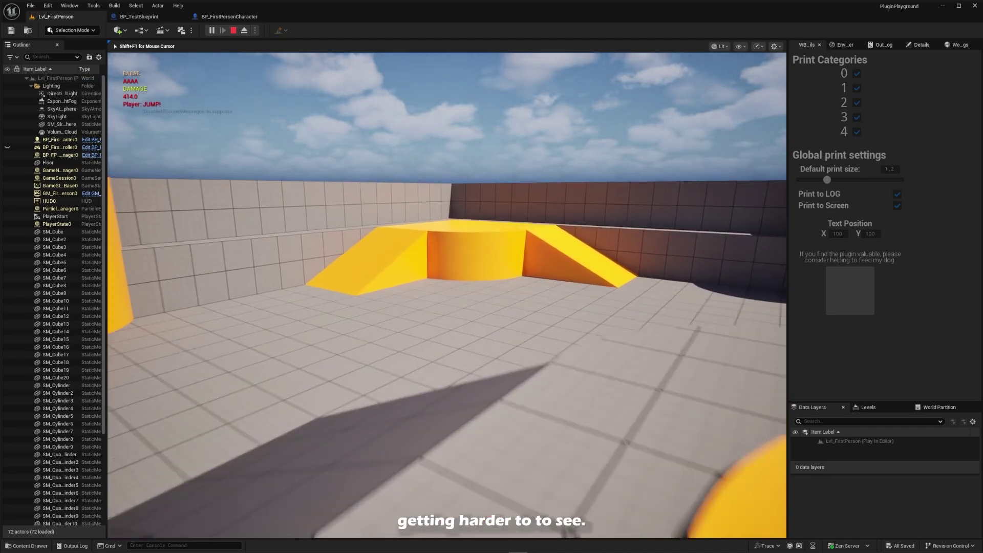
key("space")
key("w")
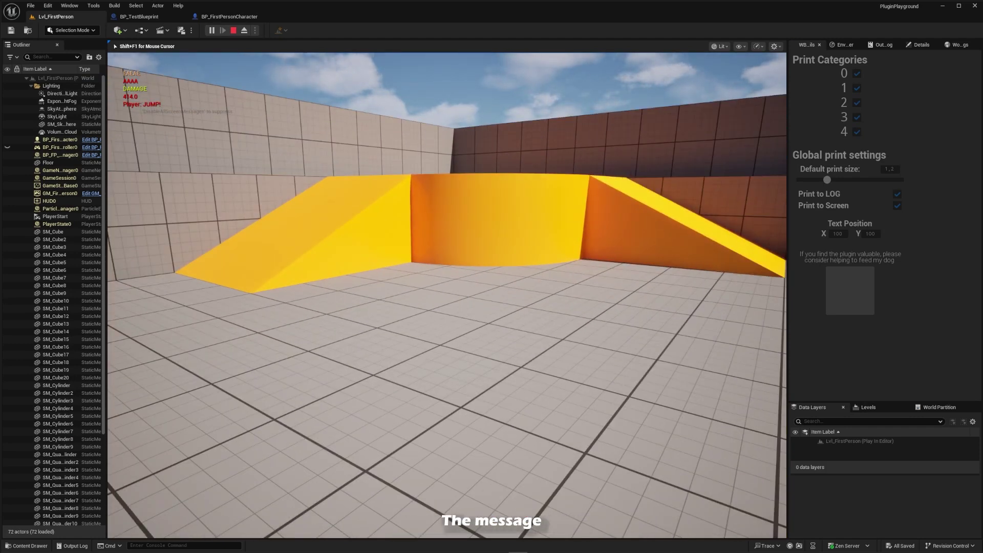
key("w")
key("space")
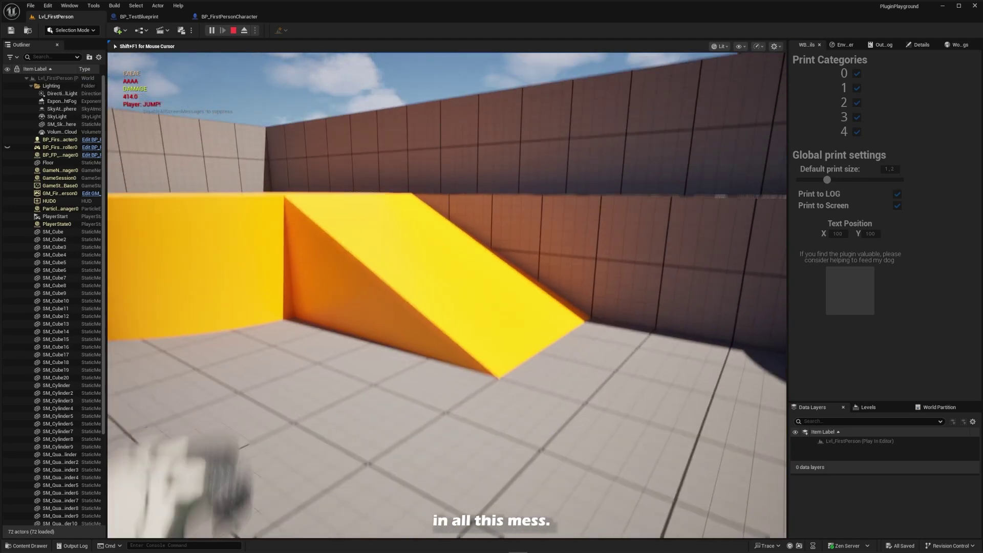
key("Escape")
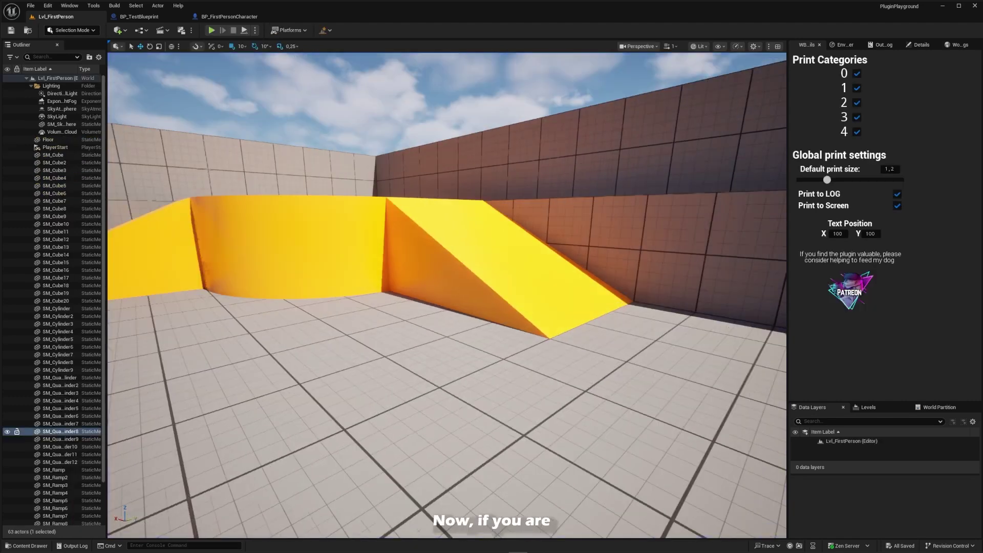
Try disabling print categories 1 and 2 in the print utilities widget, play-testing a jump in Lvl_FirstPerson with category 1 off
right_click_drag(447, 295, 246, 267)
scroll(447, 296, "down", 2)
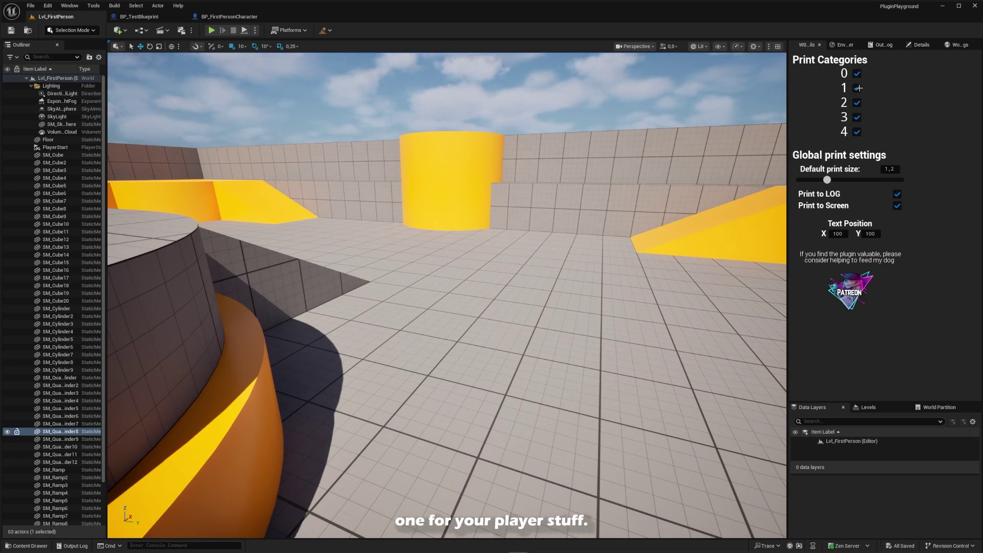
left_click(858, 88)
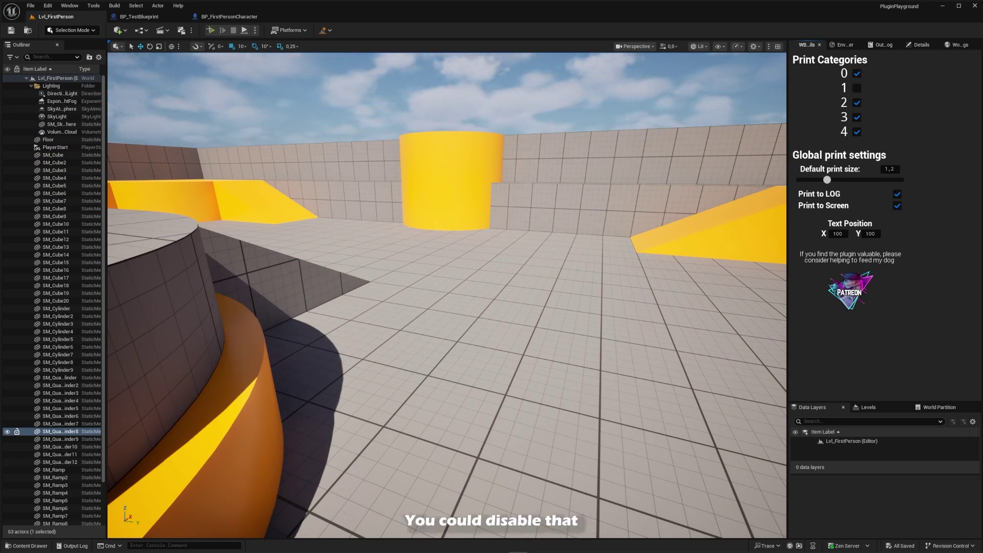
left_click(210, 30)
key("space")
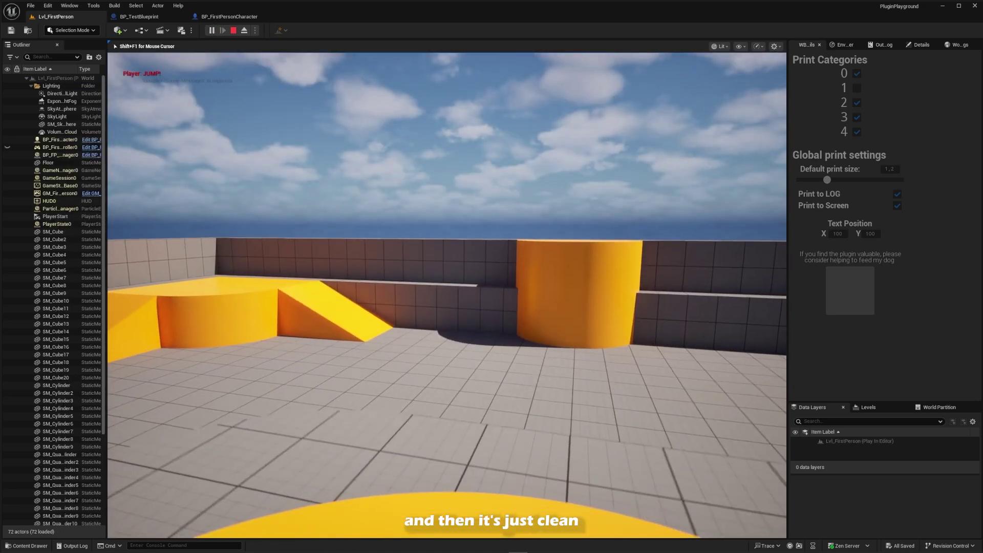
key("Escape")
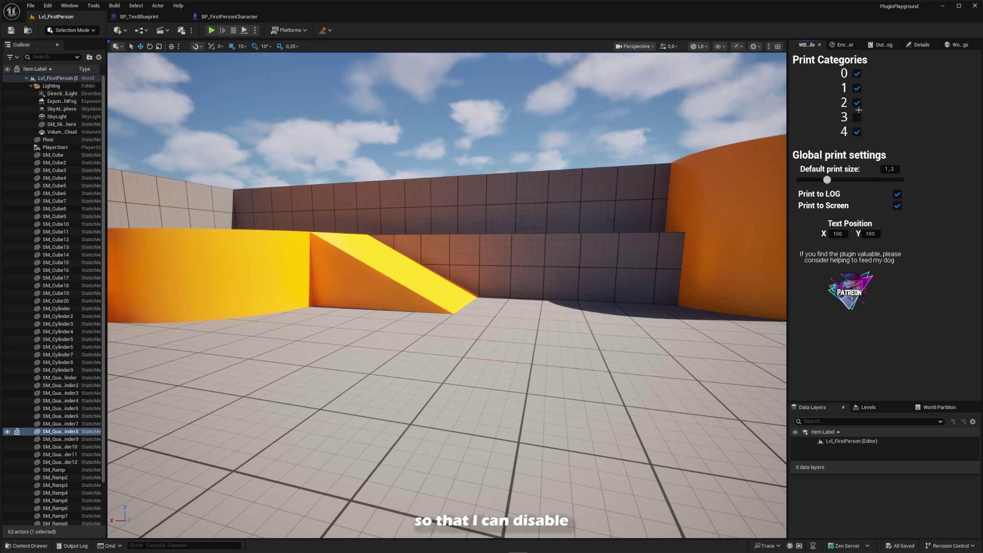
left_click(857, 104)
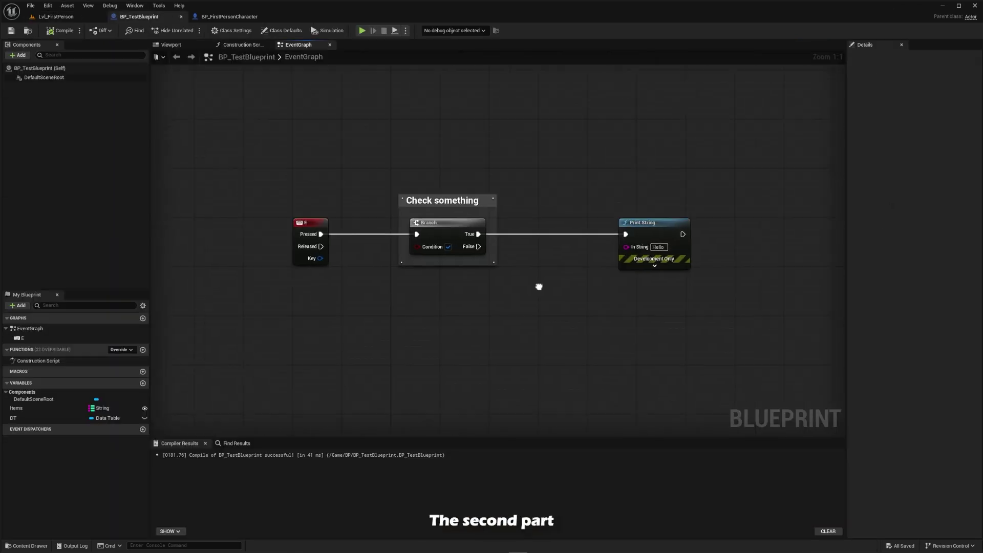
Browse the Debug actions in BP_FirstPersonCharacter's EventGraph and add a Print Int node beside the last Better Print String
right_click_drag(537, 286, 418, 285)
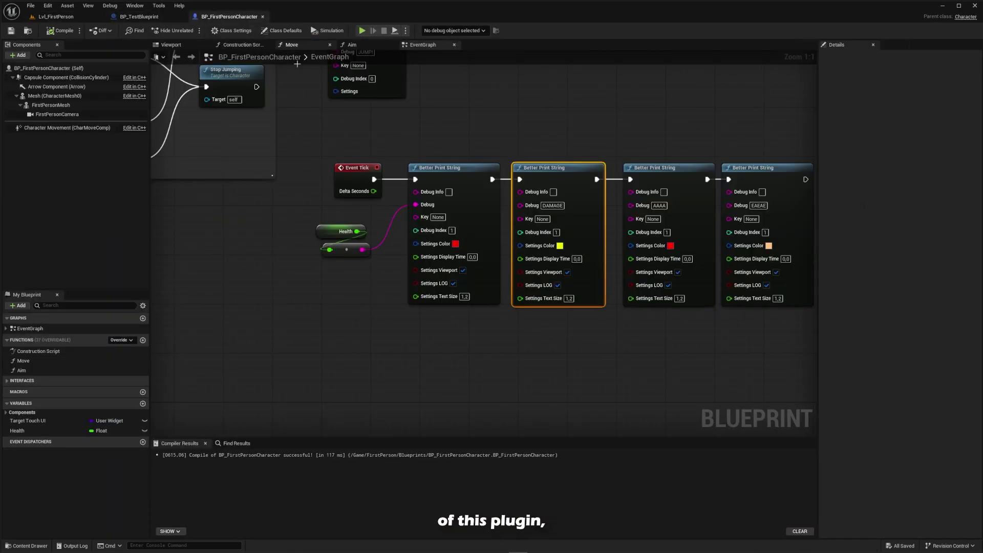
right_click_drag(298, 63, 235, 84)
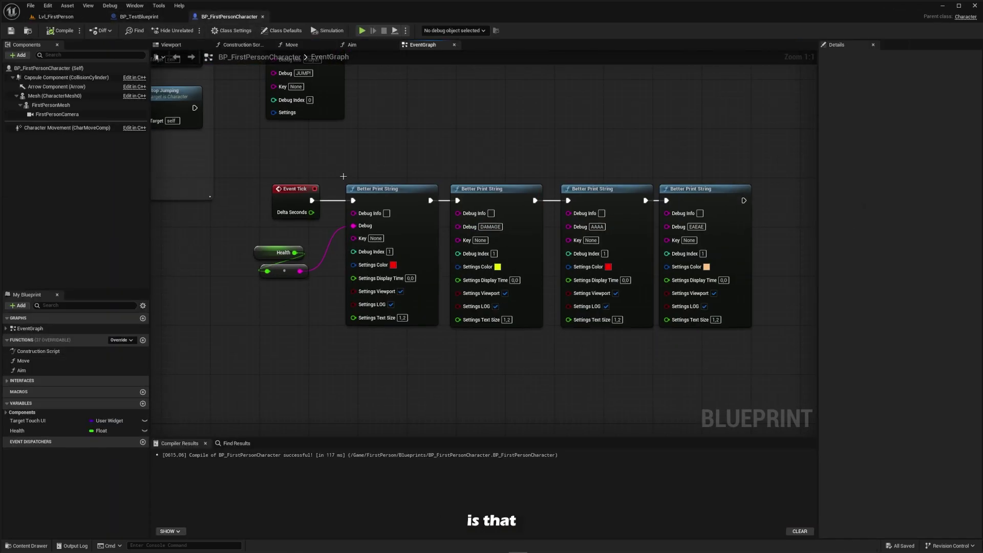
mouse_move(343, 177)
left_mouse_down()
mouse_move(417, 147)
mouse_move(759, 155)
mouse_move(755, 197)
mouse_move(769, 200)
mouse_move(475, 174)
mouse_move(339, 179)
left_mouse_up()
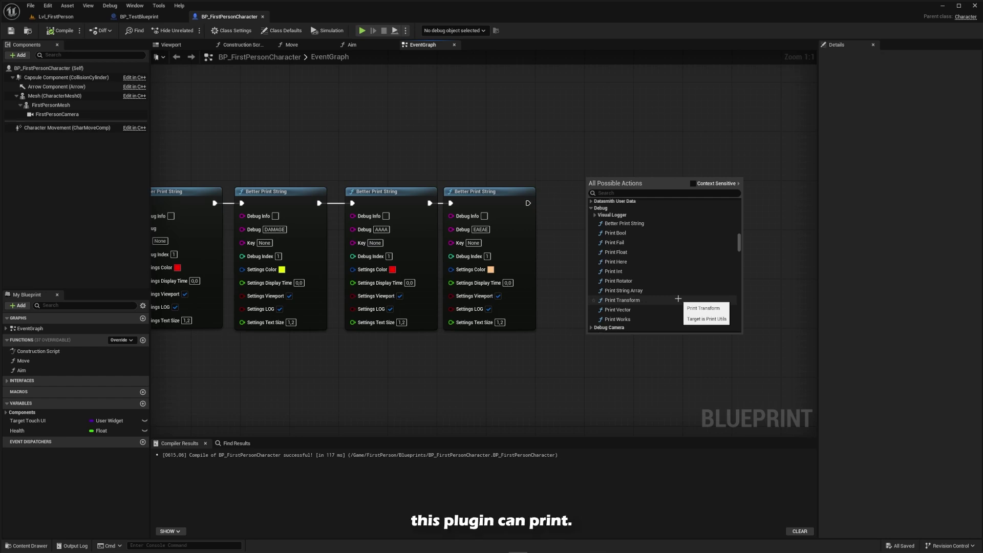
left_click(594, 215)
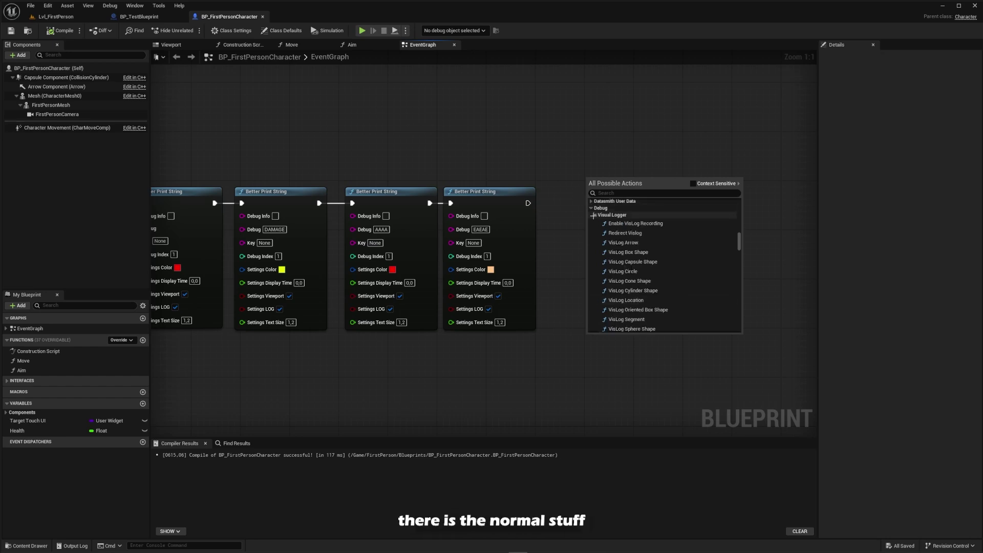
left_click(595, 215)
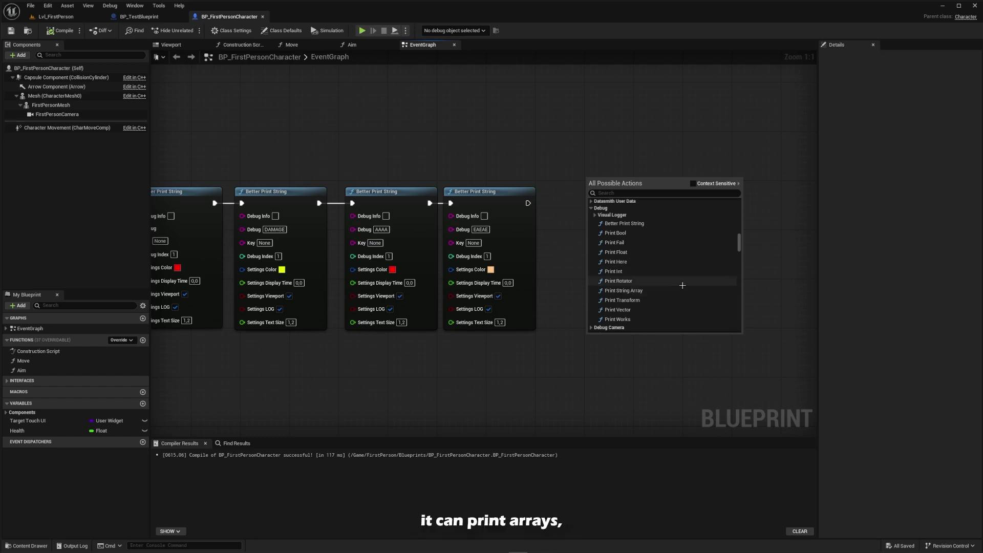
left_click(614, 272)
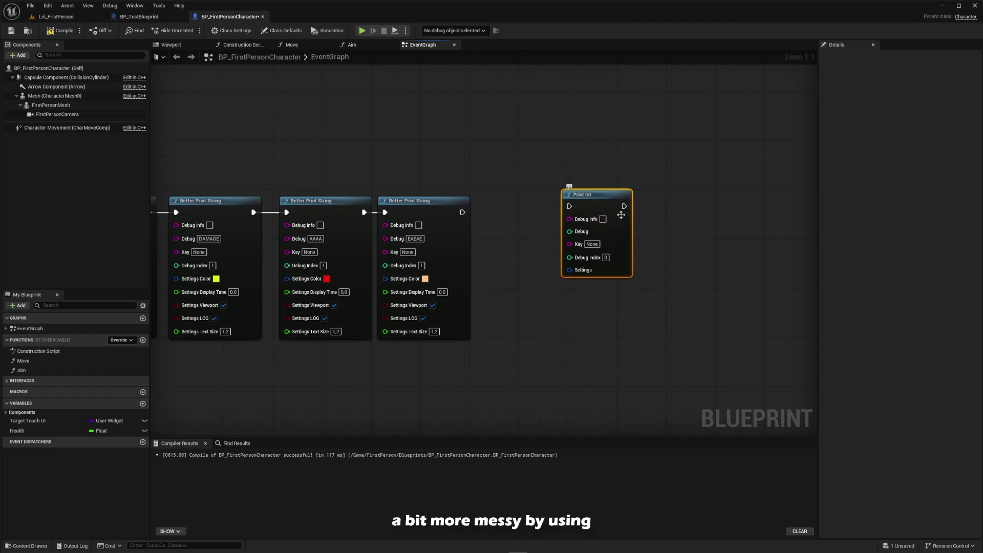
Add a standard Print String node below Print Int and connect the Health variable to its In String input
right_click(538, 337)
type("print st")
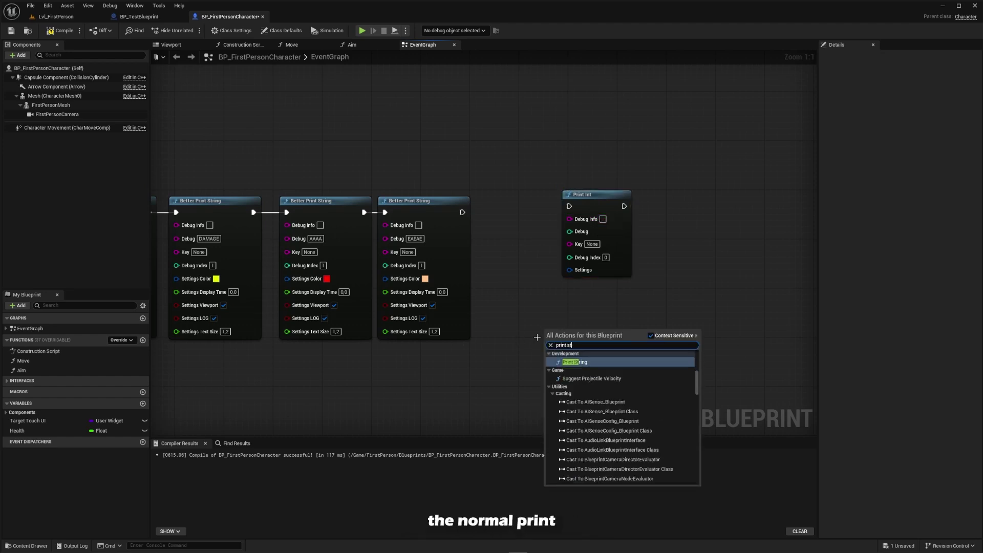
key("Return")
left_click_drag(21, 431, 434, 369)
left_click_drag(493, 387, 552, 354)
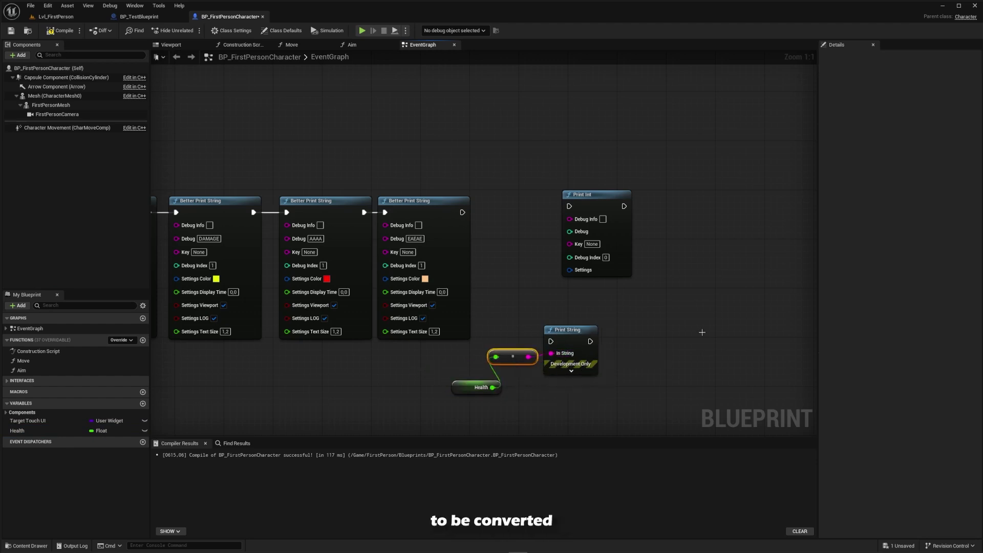
Delete the standard Print String node together with its conversion node and the Health getter
left_click_drag(616, 358, 464, 324)
key("Delete")
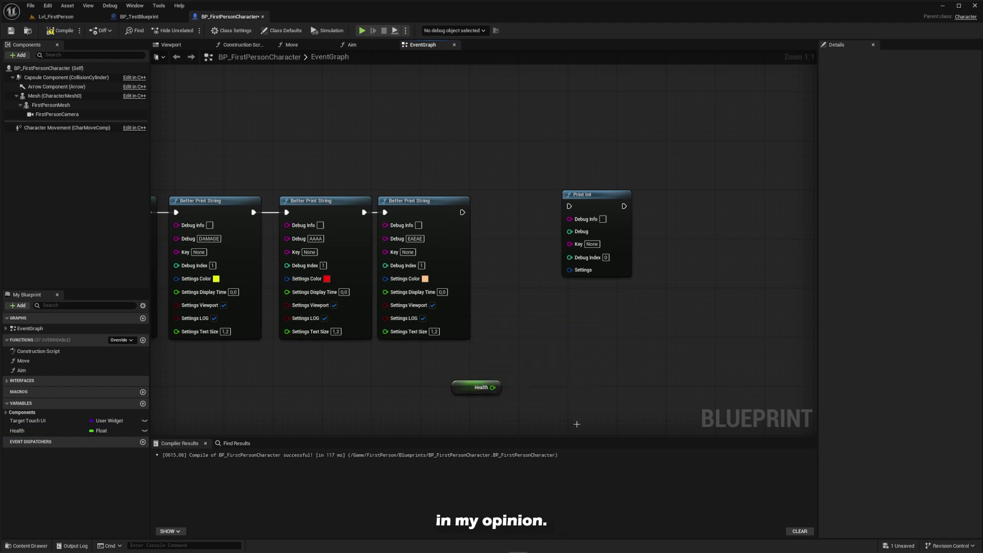
left_click(477, 387)
key("Delete")
Reposition the Print Int node slightly and try pulling a connection from its Debug input
scroll(588, 218, "up", 1)
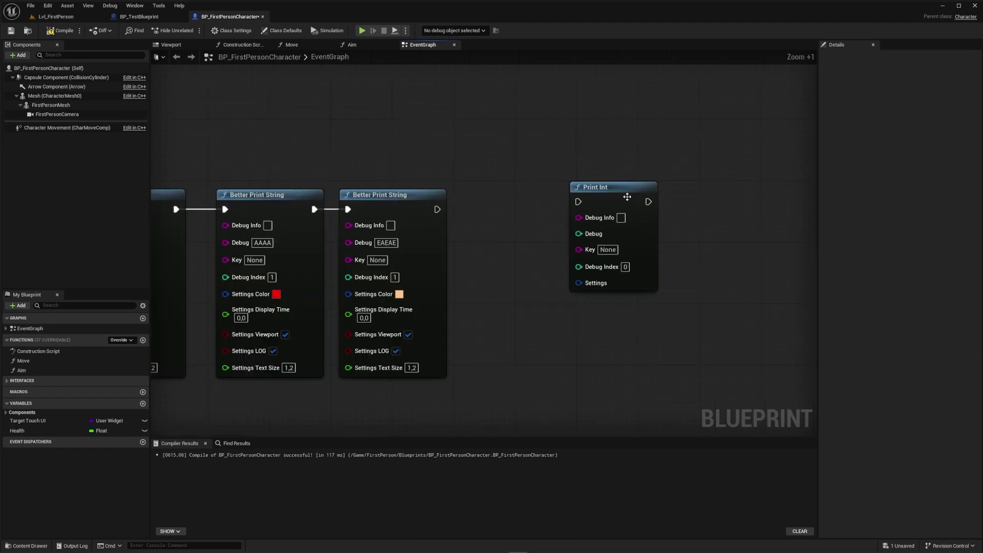
left_click_drag(627, 197, 620, 198)
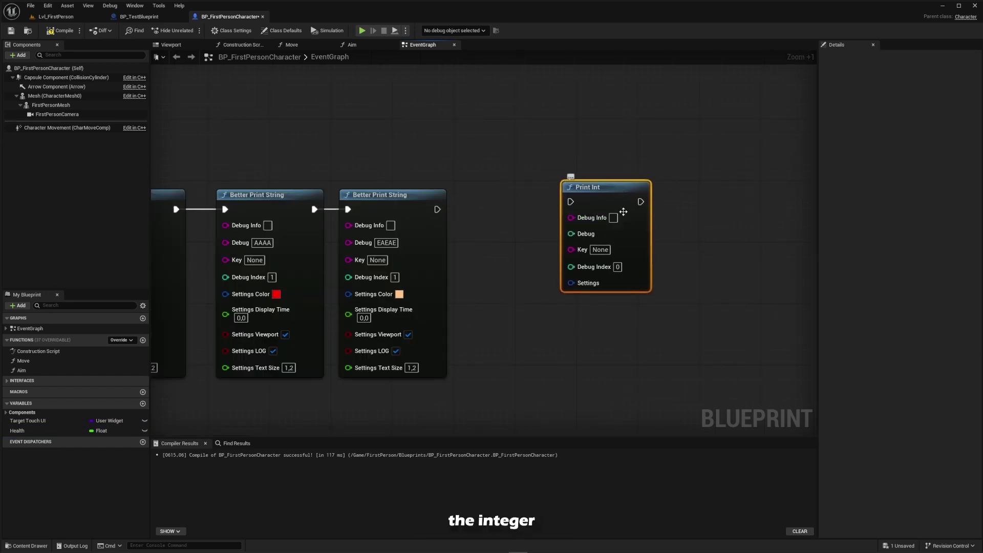
left_click_drag(577, 234, 463, 332)
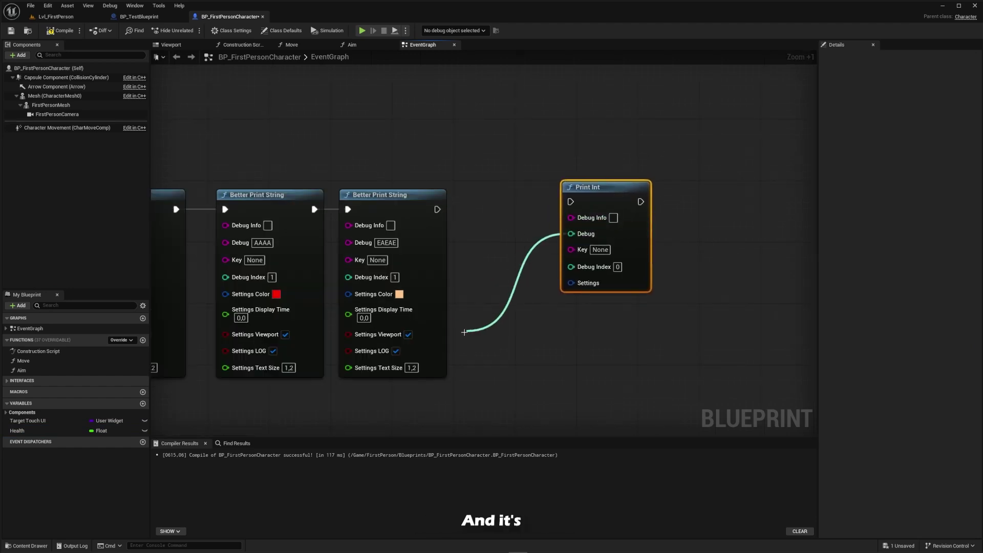
left_click(582, 314)
left_click_drag(679, 308, 547, 177)
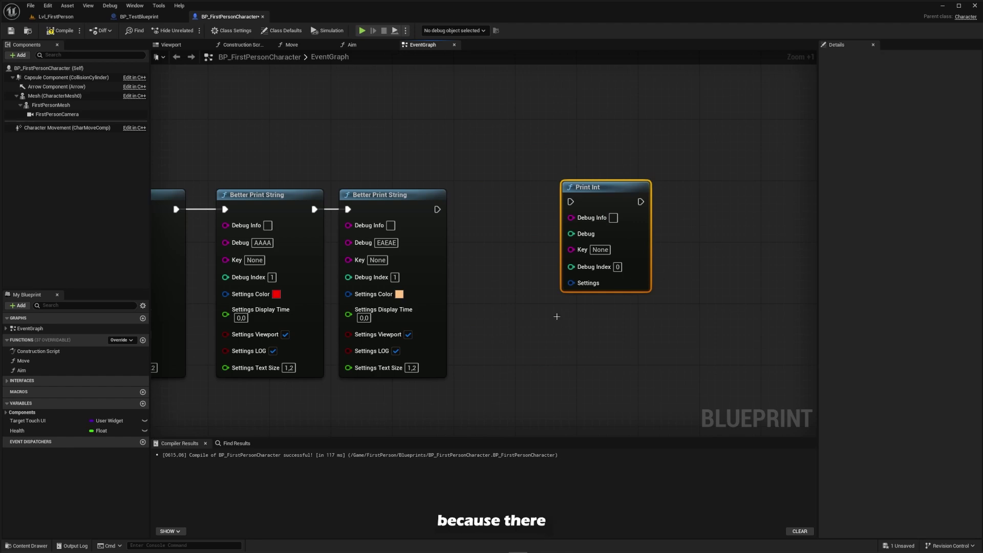
scroll(555, 291, "up", 1)
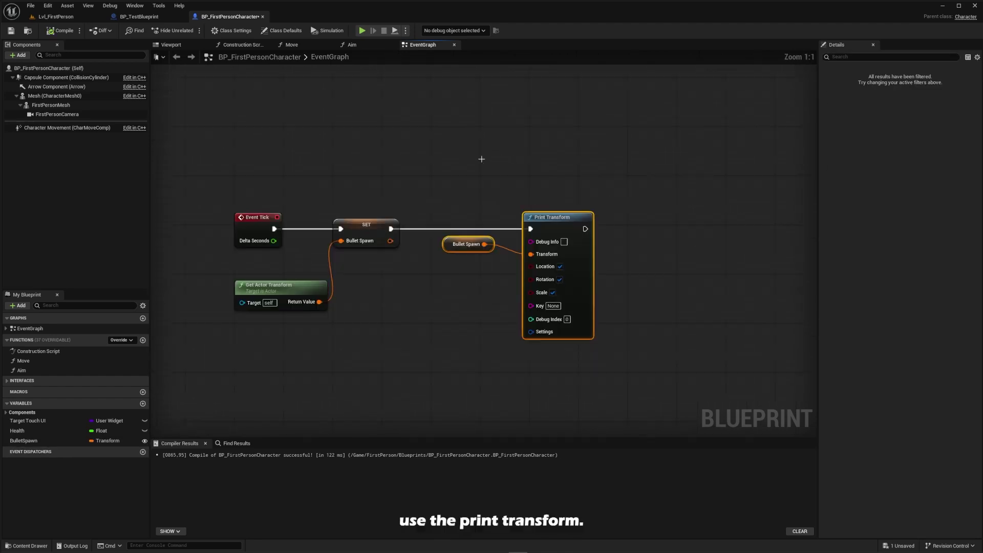
Split the Settings struct pin on Event Tick's Print Transform node and set Settings Display Time to 0
left_click(481, 159)
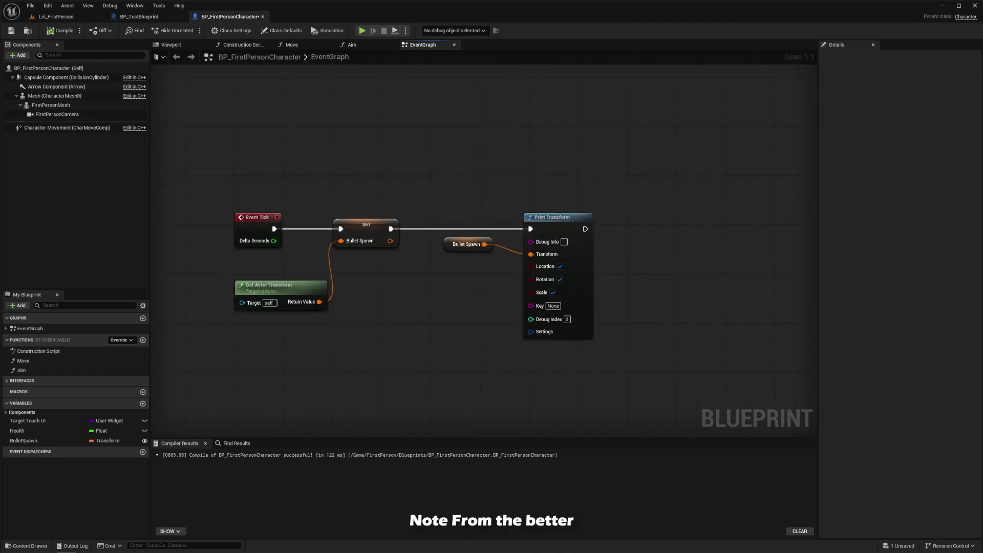
right_click_drag(569, 368, 586, 360)
scroll(562, 281, "up", 1)
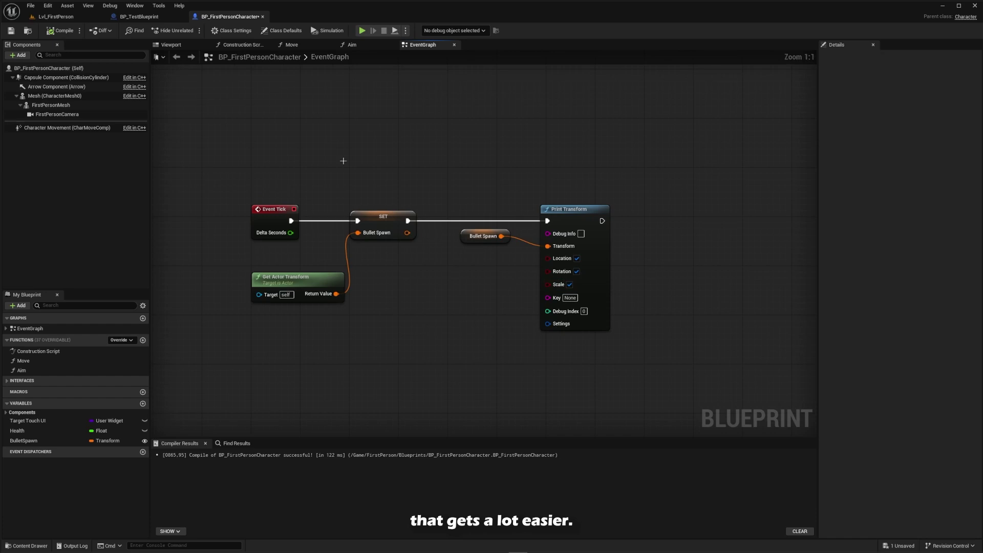
right_click(566, 324)
left_click(589, 347)
right_click_drag(604, 356, 581, 334)
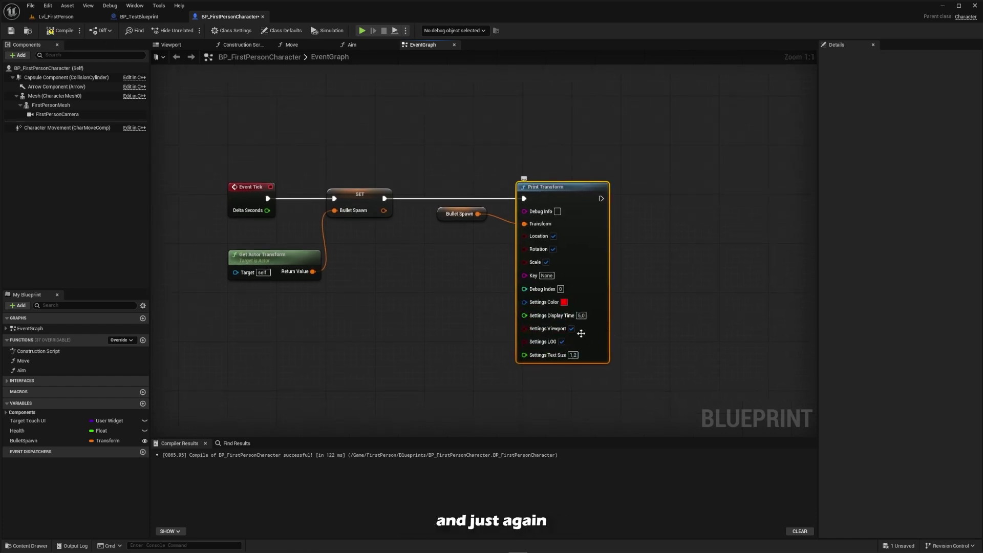
left_click(582, 316)
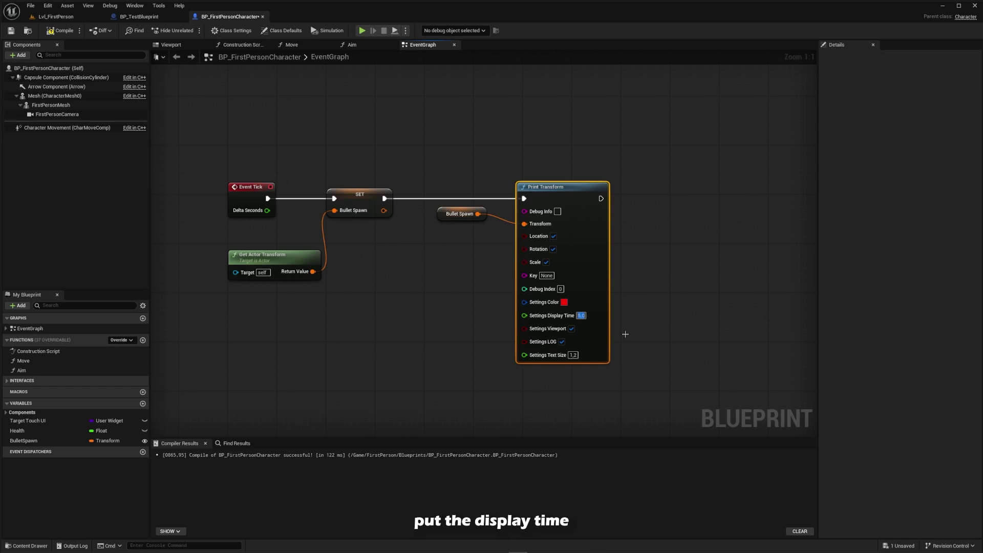
type("0,0")
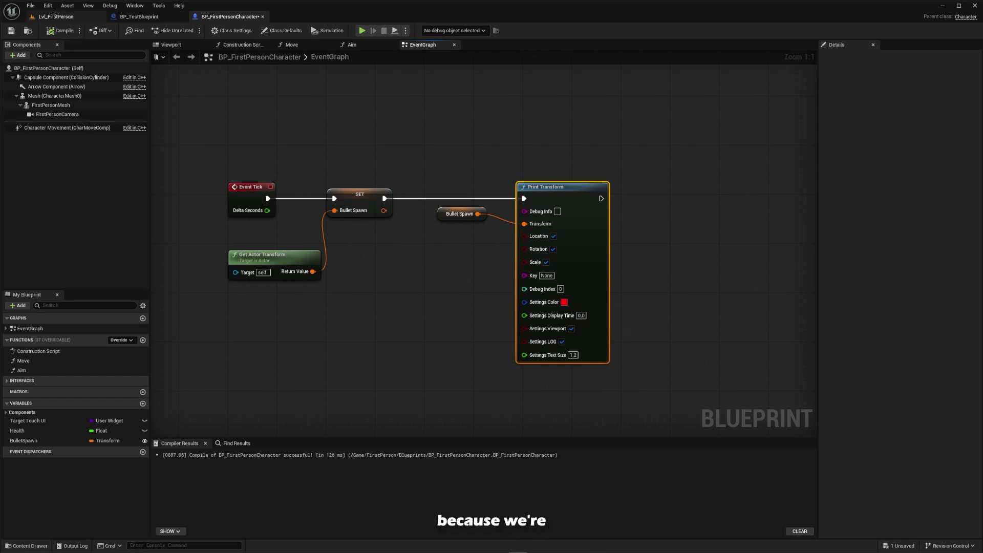
Play the Lvl_FirstPerson level and move and jump around to watch the Print Transform output on screen
left_click(54, 16)
left_click(212, 30)
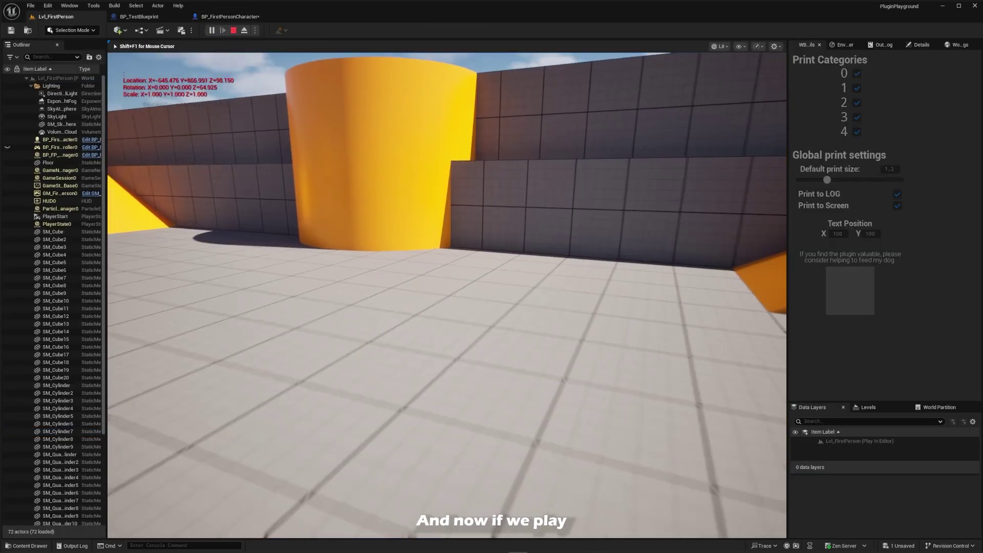
key("w")
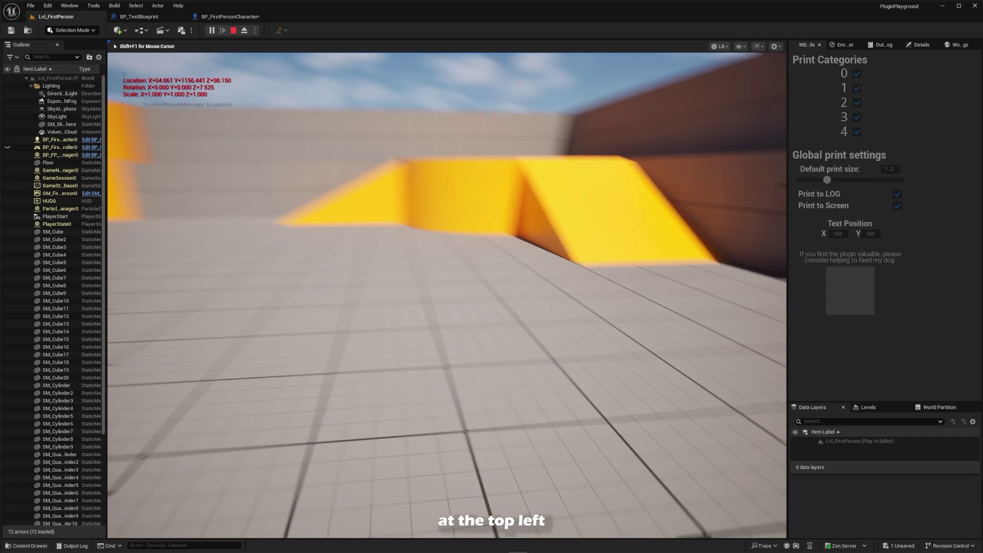
key("space")
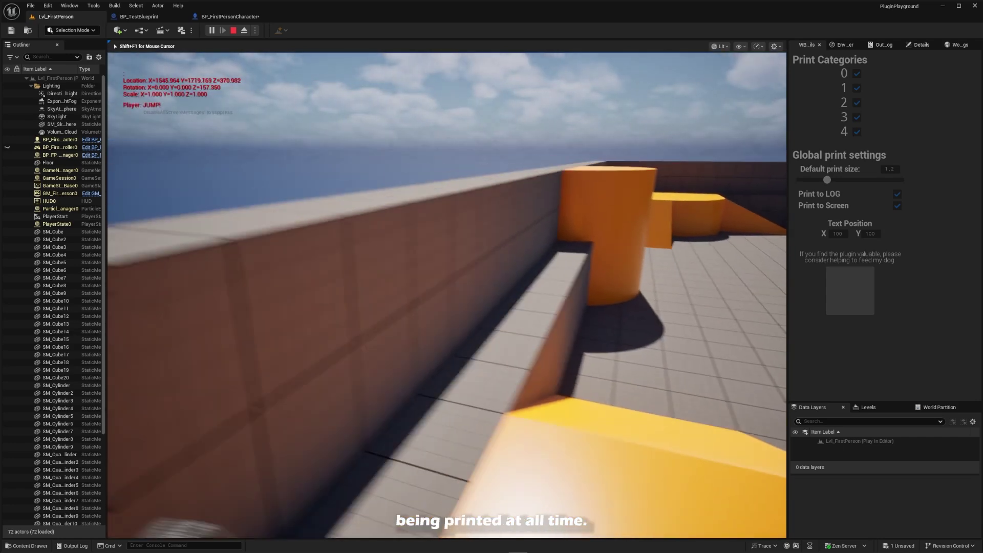
key("w")
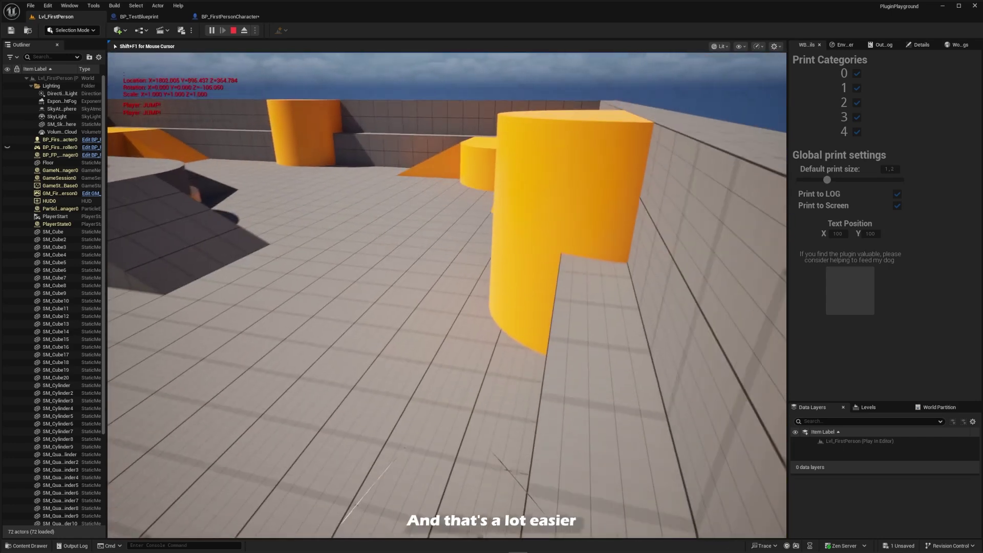
key("space")
key("space")
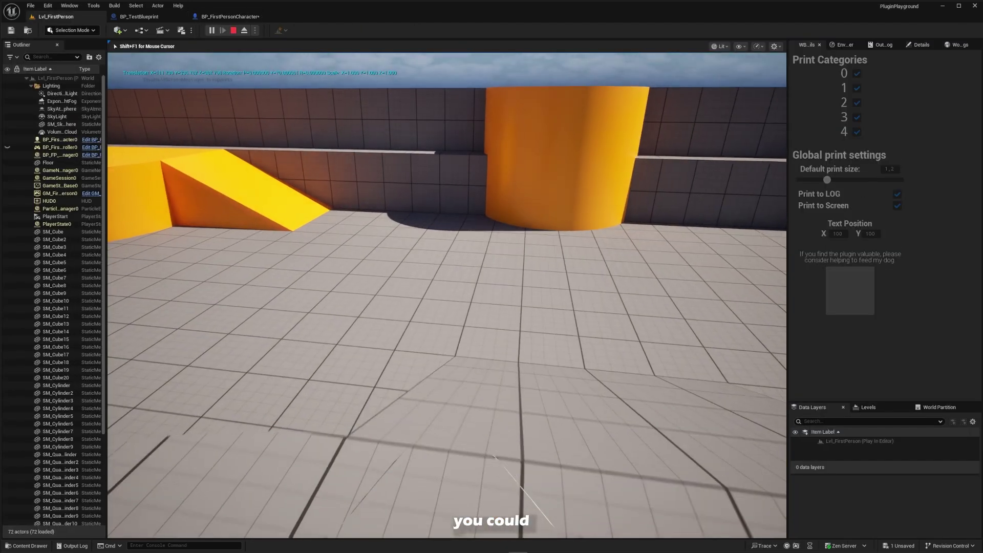
Walk around in play mode to compare the standard Print String transform output with Print Transform's formatted output
key("w")
key("w")
key("a")
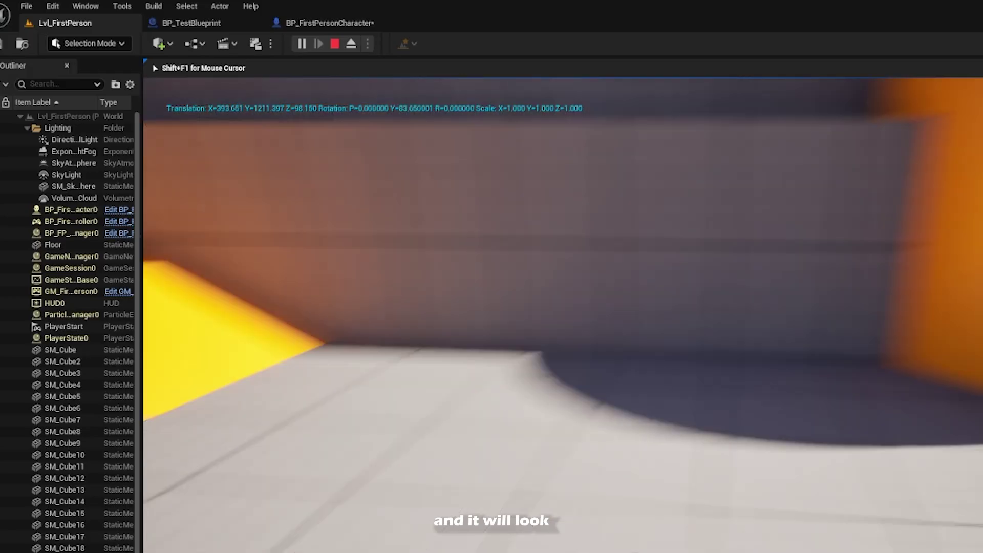
key("w")
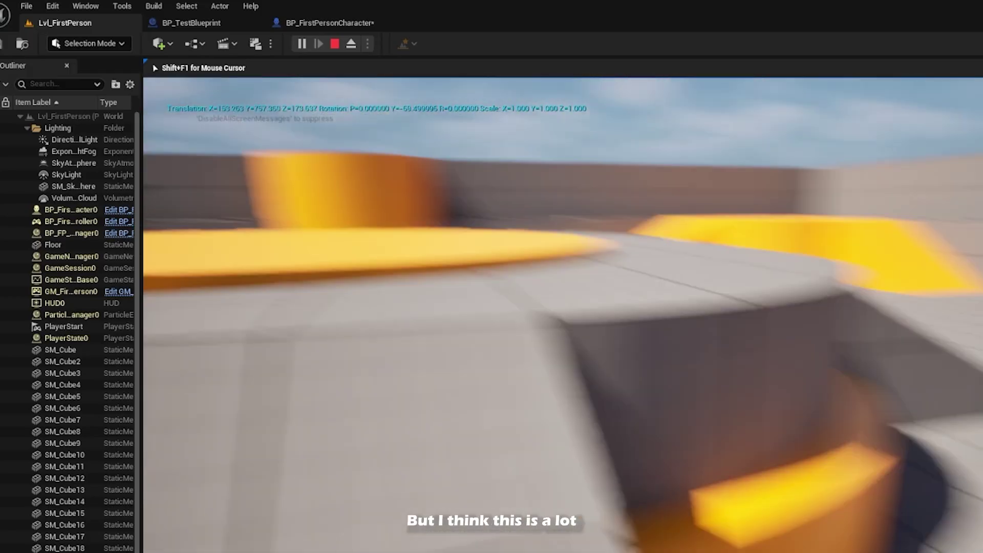
key("w")
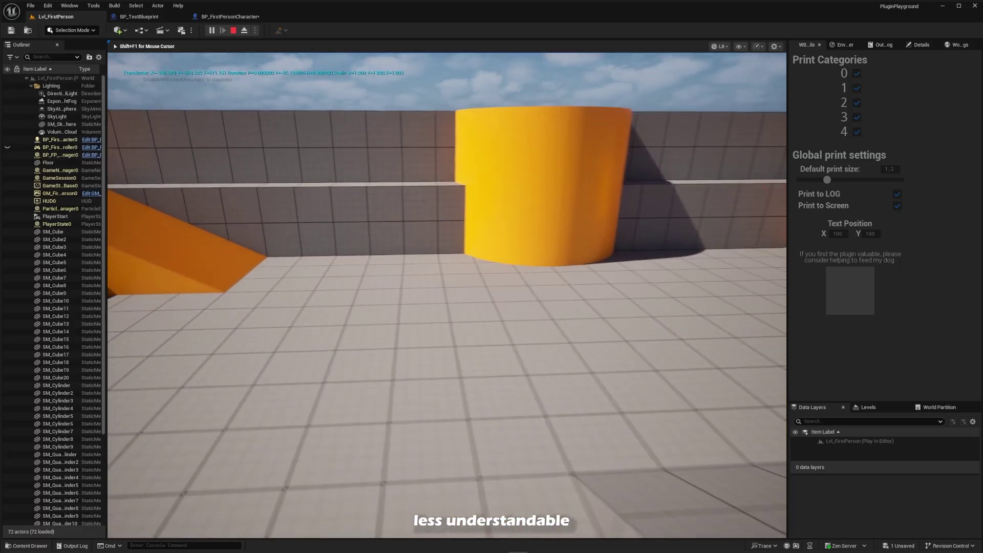
key("Escape")
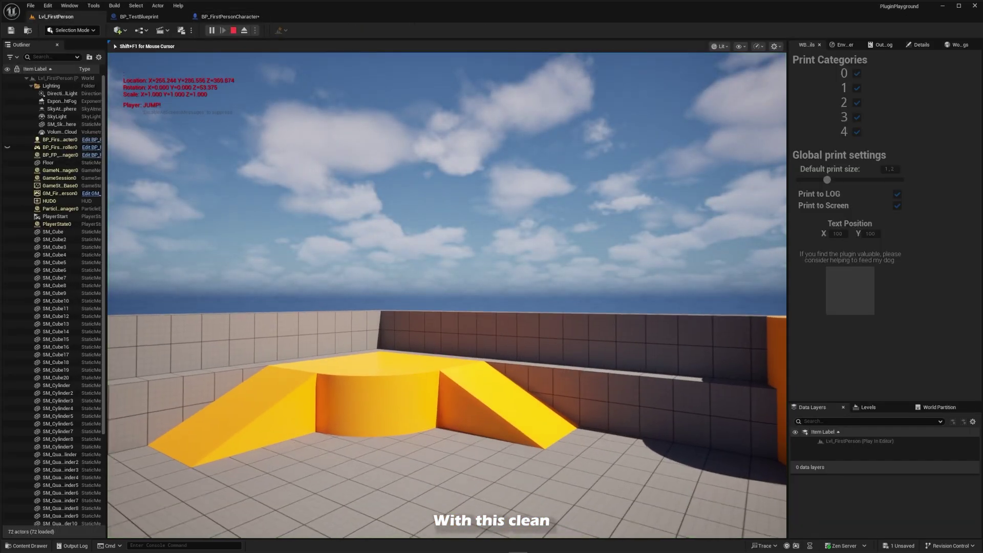
key("w")
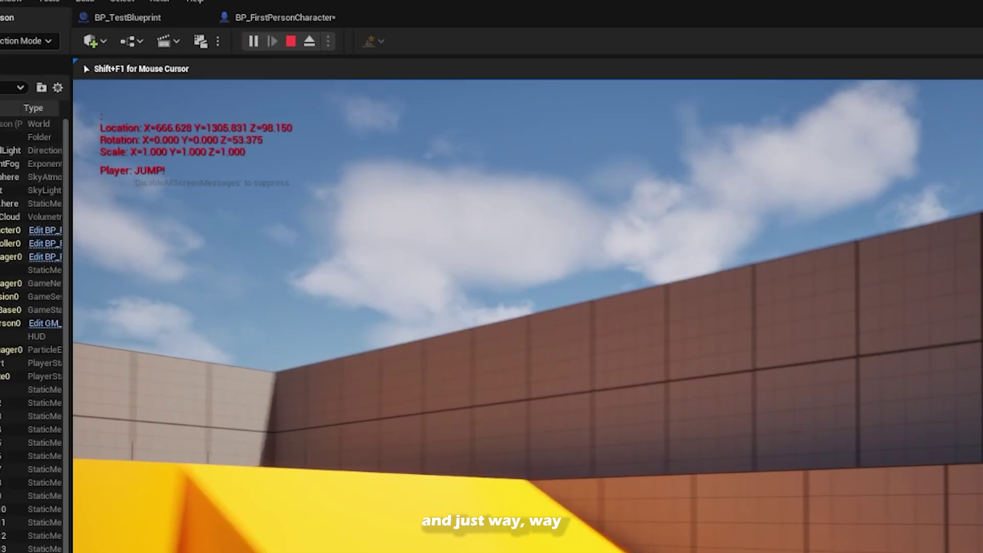
key("w")
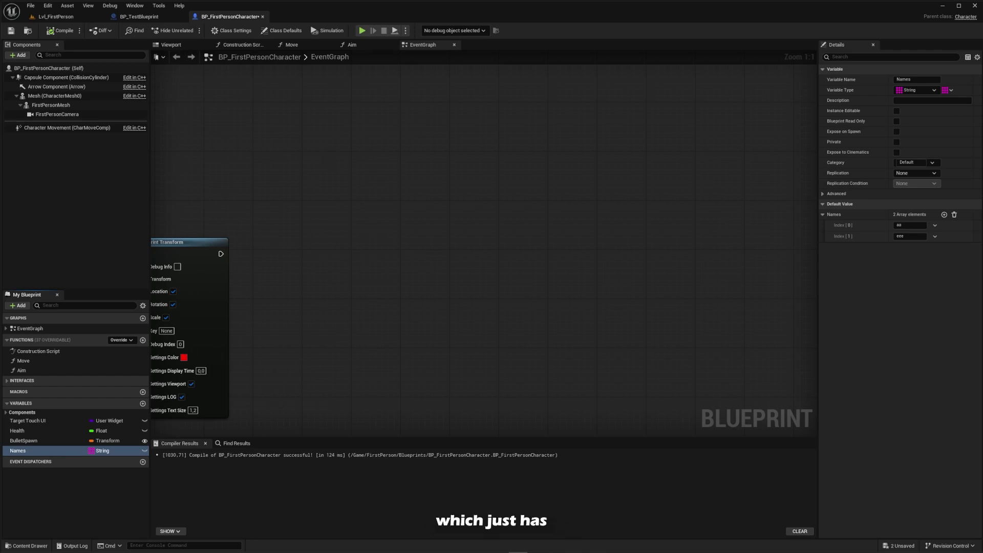
Place a getter for the Names array, add a Print String node, and try connecting Names to its In String input
left_click_drag(59, 451, 357, 293, "ctrl")
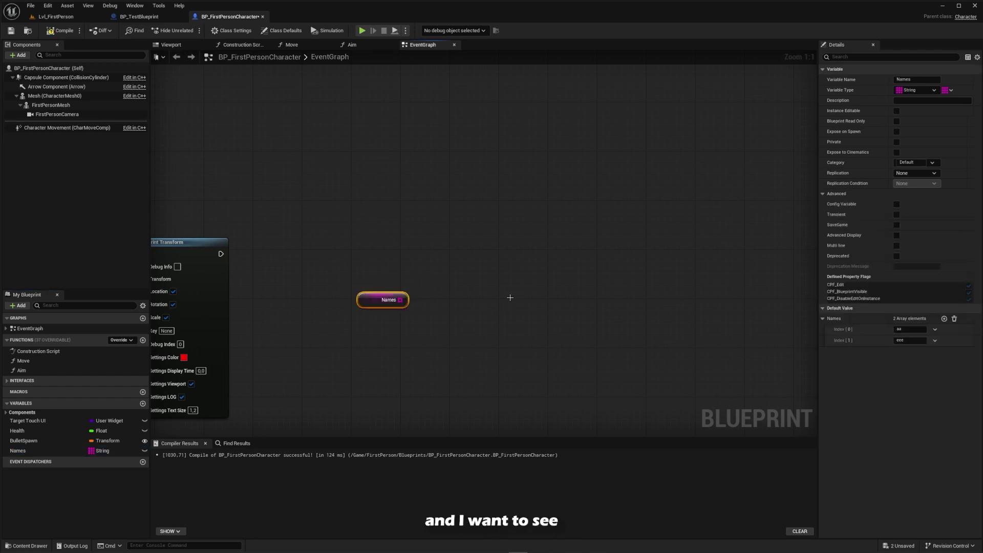
right_click(503, 296)
type("print")
key("Return")
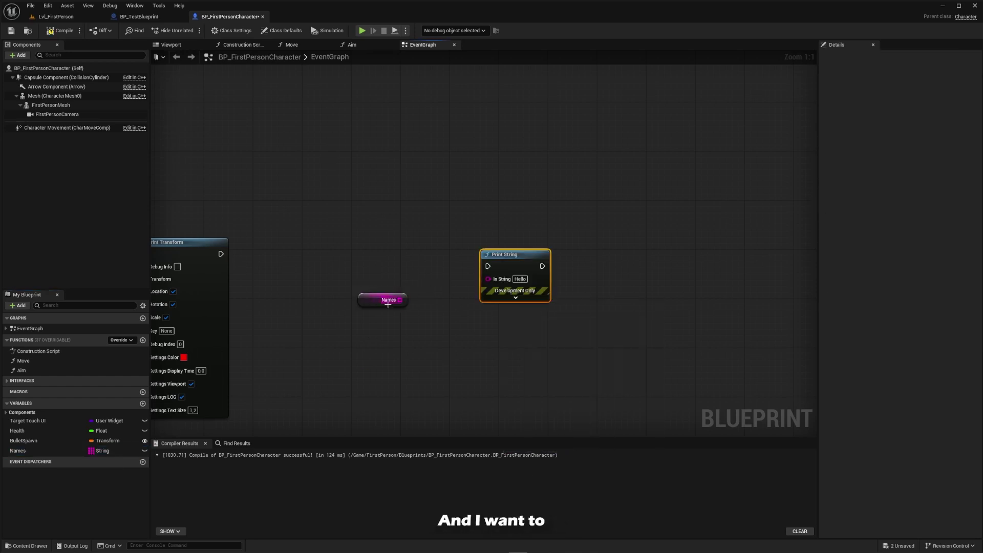
left_click_drag(400, 300, 502, 278)
left_click(438, 287)
Create a For Each loop from the Names getter, and delete it together with the Print String node
mouse_move(378, 300)
left_mouse_down()
mouse_move(397, 301)
mouse_move(366, 294)
left_mouse_up()
left_click_drag(389, 294, 467, 272)
type("for each")
key("Return")
left_click_drag(573, 323, 439, 266)
key("Delete")
Add a Print String Array node fed by the Names getter and chain it to Print Transform's execution output
left_click_drag(378, 294, 389, 287)
left_click_drag(400, 288, 424, 256)
type("print string array")
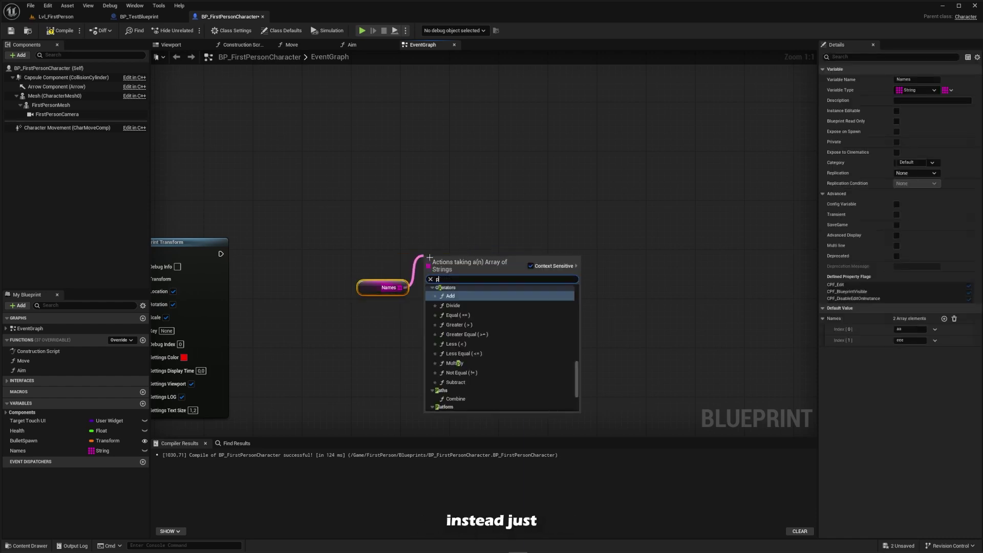
key("Return")
left_click_drag(430, 257, 491, 251)
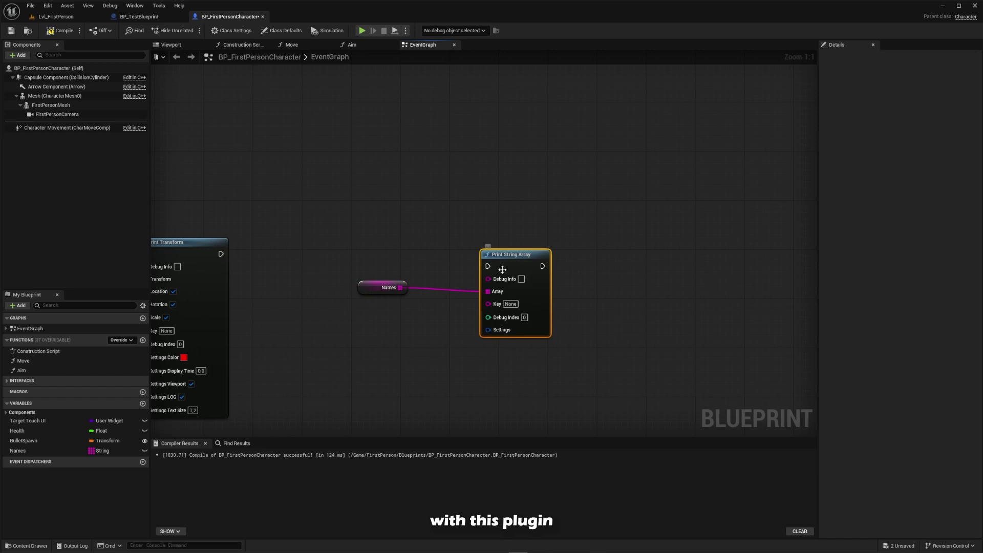
left_click_drag(221, 255, 518, 248)
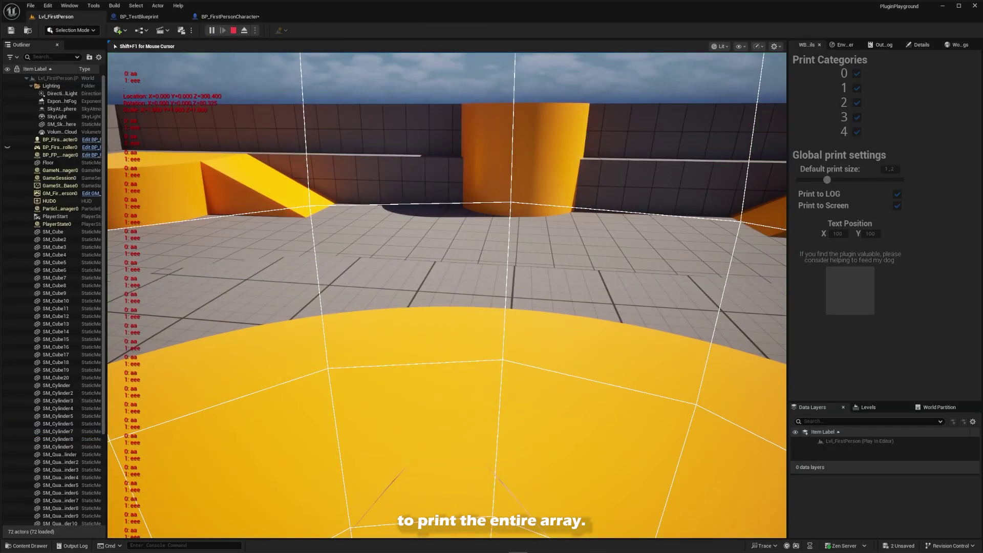
key("Escape")
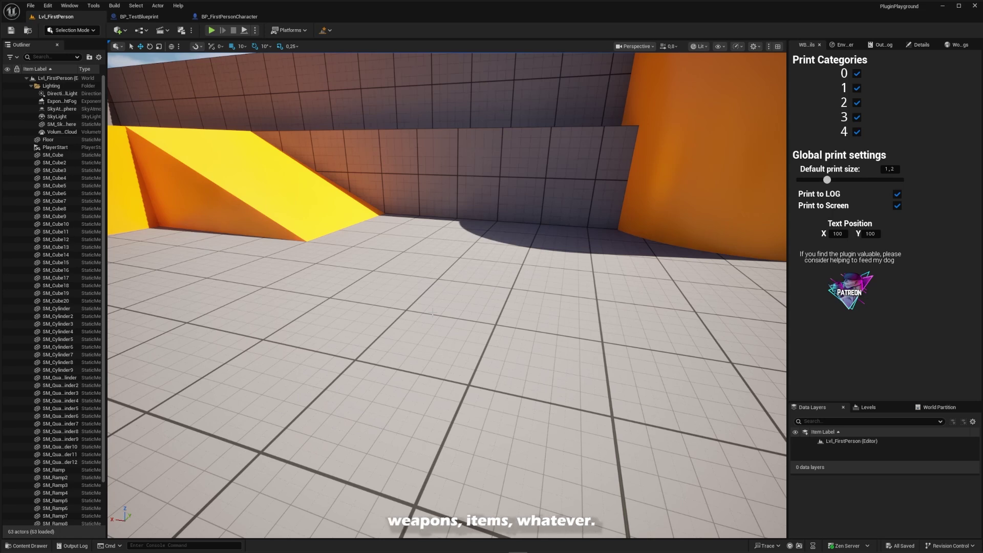
Search the content folders for "icon creator" and open the Icon Creator Content folder
left_click(26, 546)
left_click(26, 546)
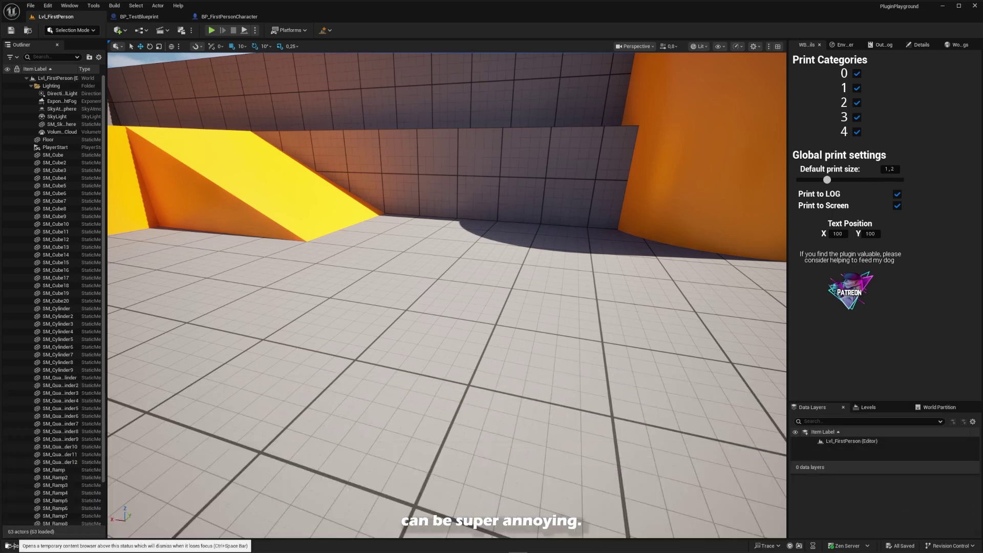
left_click(14, 546)
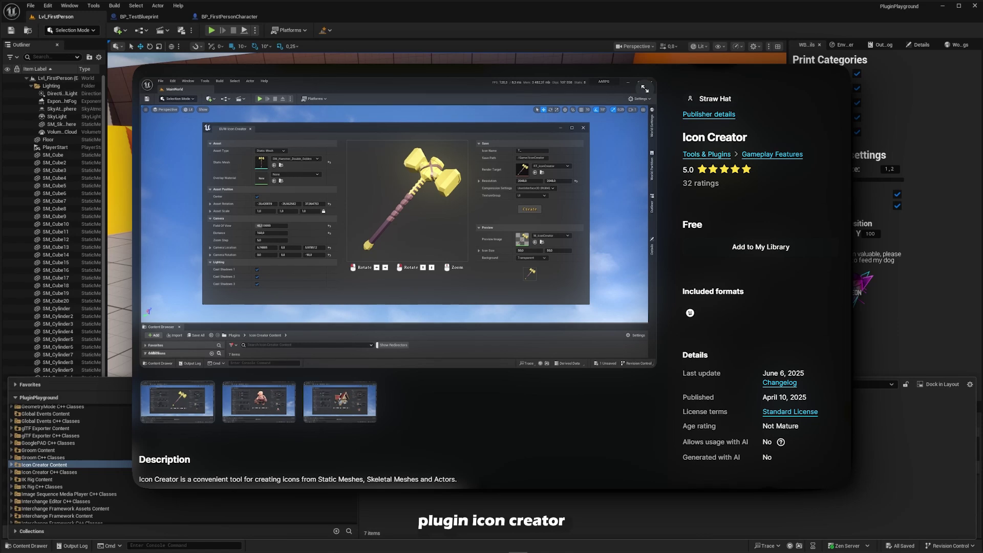
left_click(349, 397)
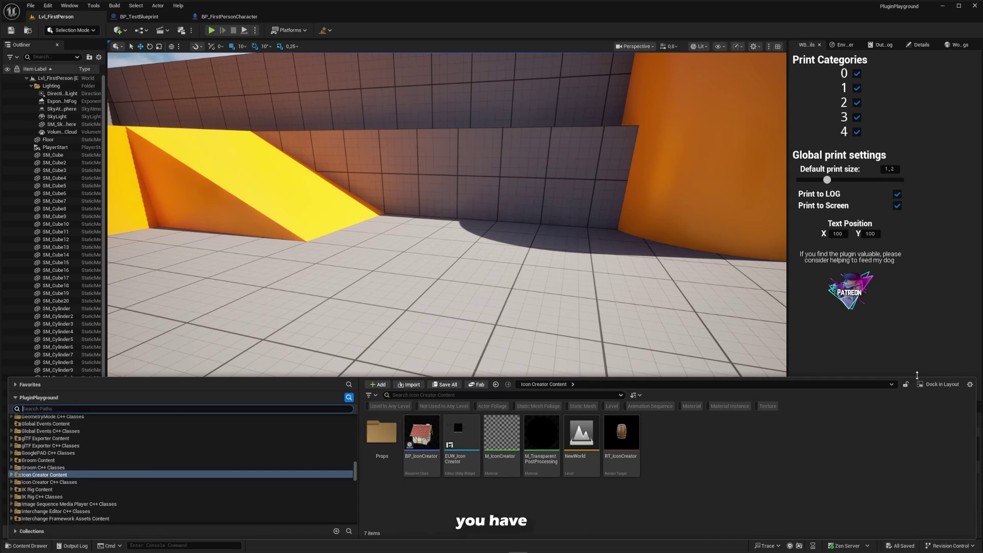
left_click(968, 385)
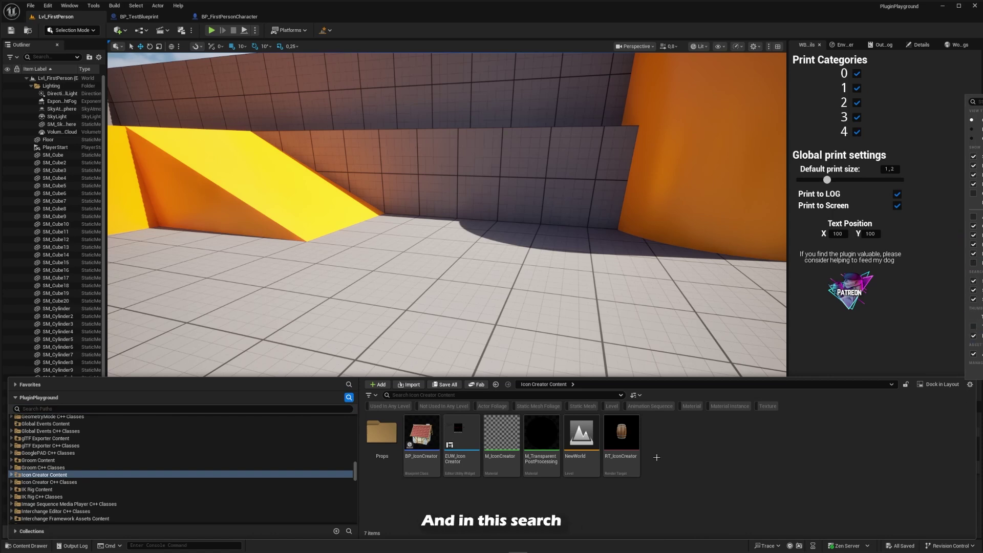
left_click(328, 408)
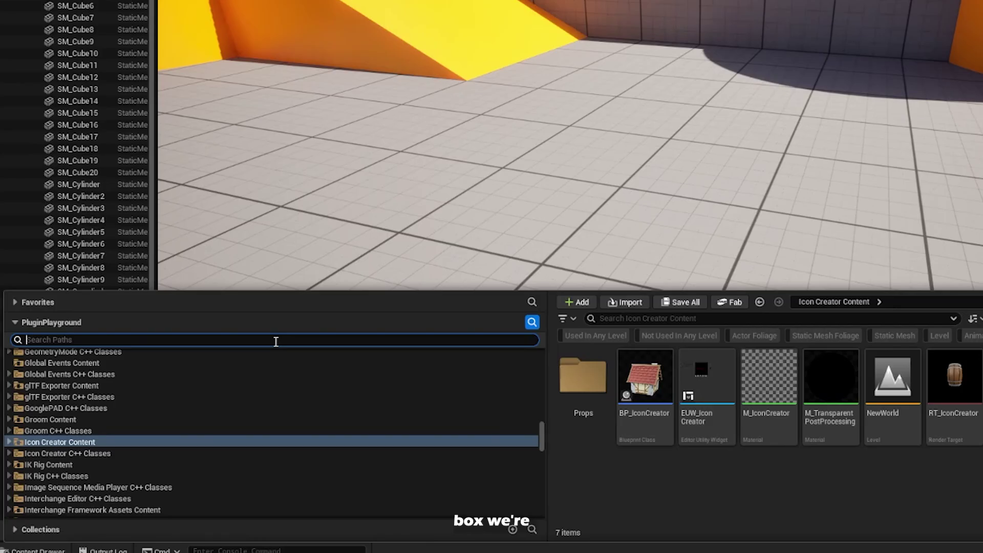
type("icon creator")
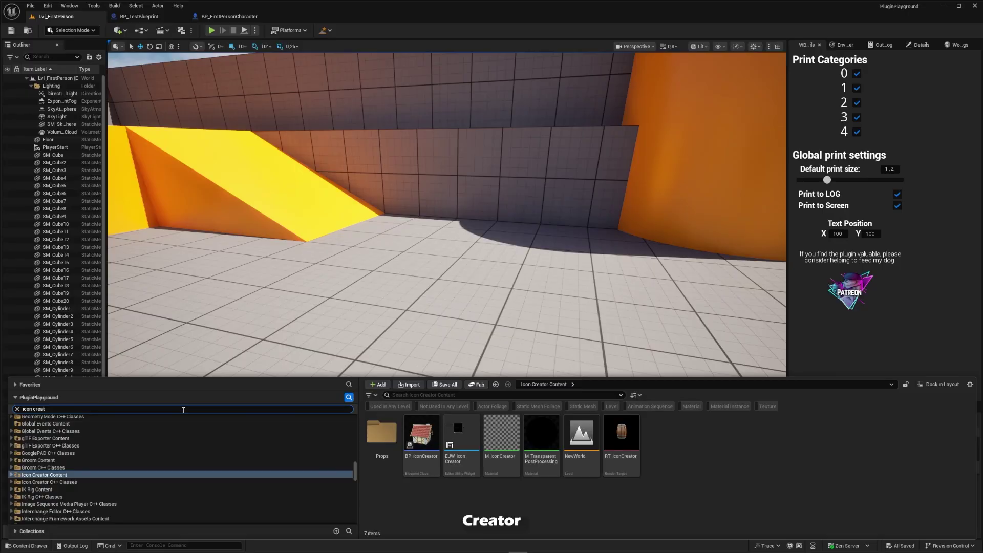
left_click(118, 419)
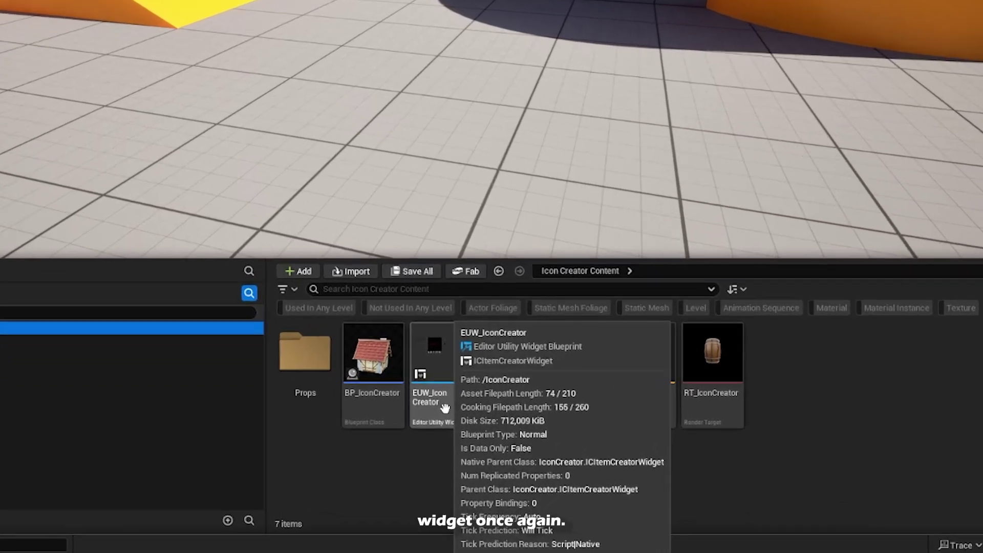
Run the EUW_IconCreator editor utility widget and dock it beside the level viewport, widened to fill nearly the whole area
right_click(464, 465)
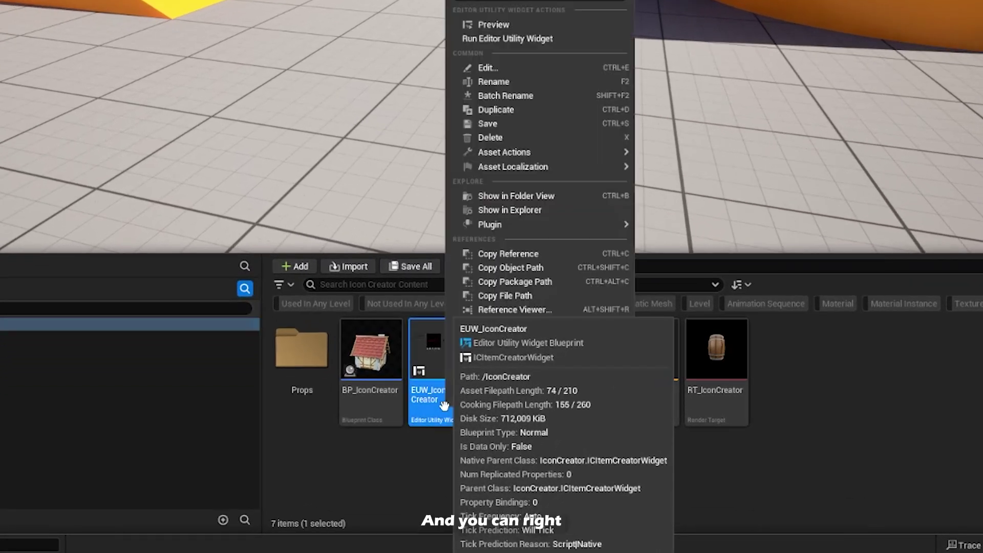
left_click(522, 39)
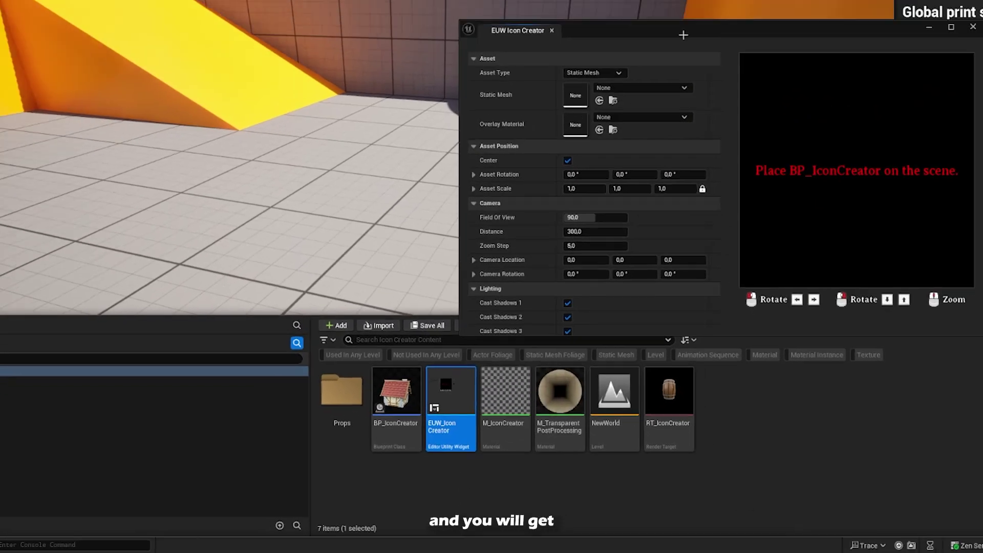
left_click_drag(683, 35, 498, 127)
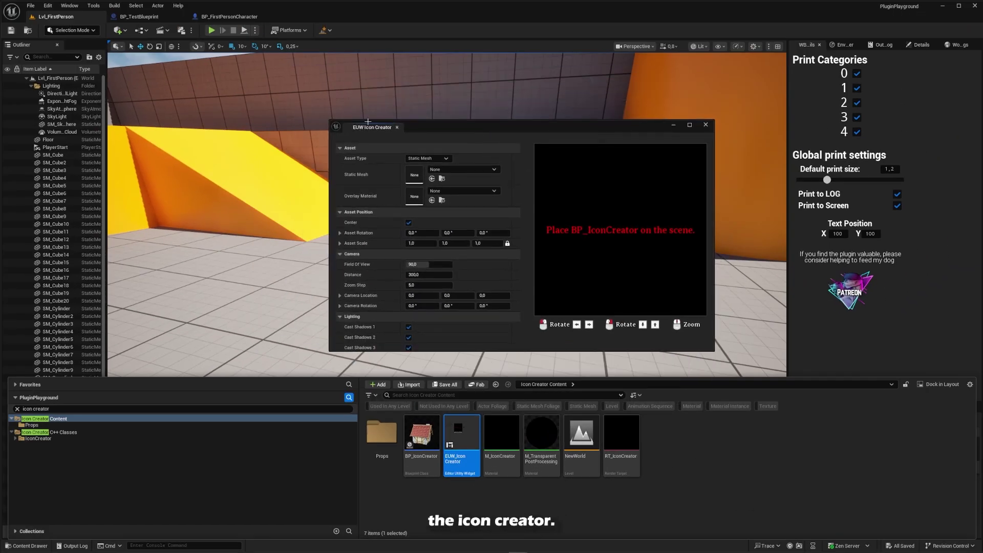
left_click_drag(367, 121, 518, 242)
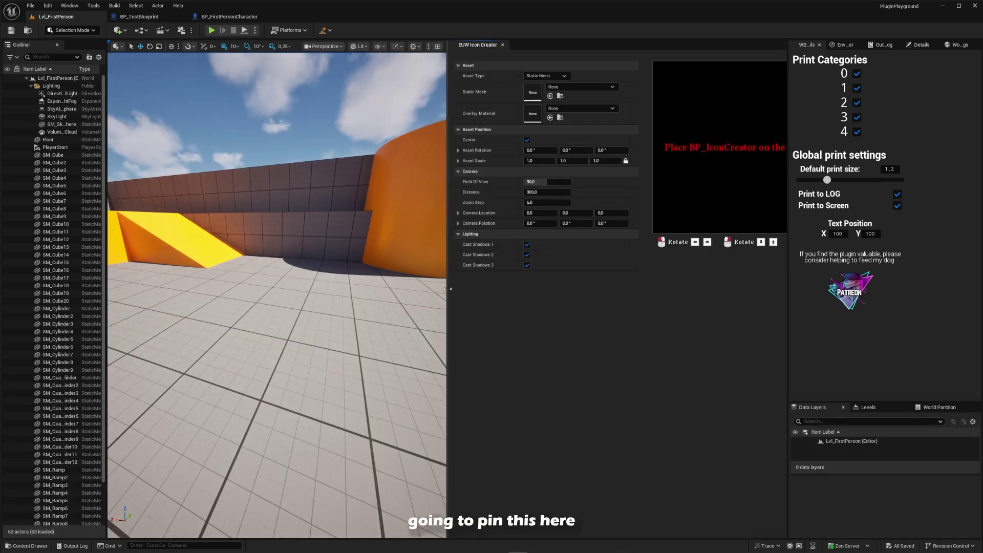
left_click_drag(448, 289, 110, 289)
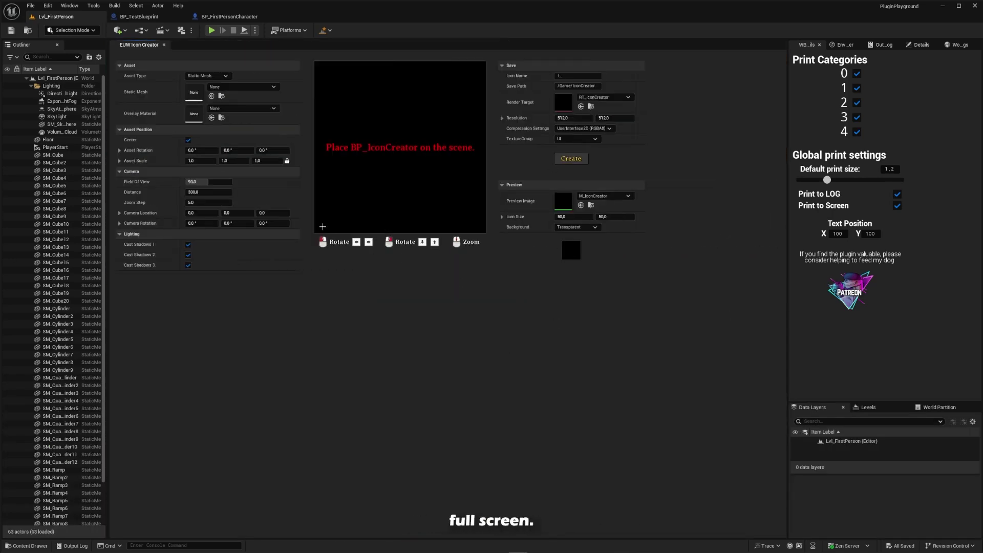
left_click(220, 76)
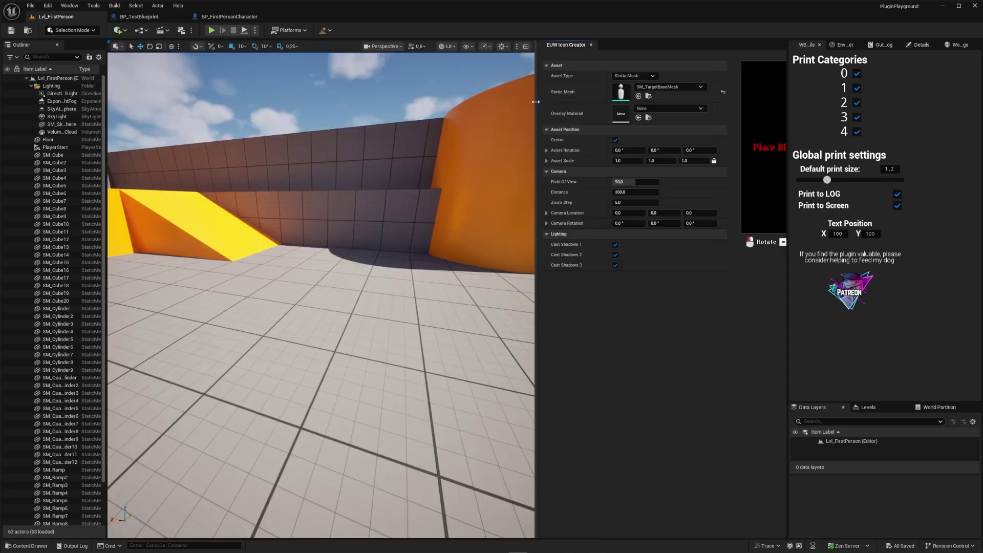
Adjust the split between viewport and Icon Creator panel, and place the BP_IconCreator blueprint on the level floor
left_click_drag(535, 102, 390, 107)
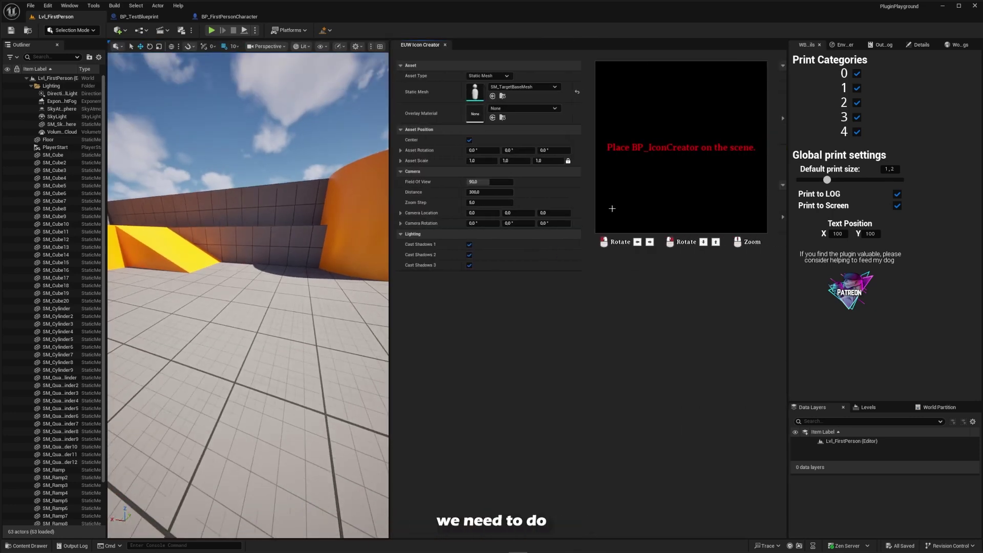
key("ctrl+space")
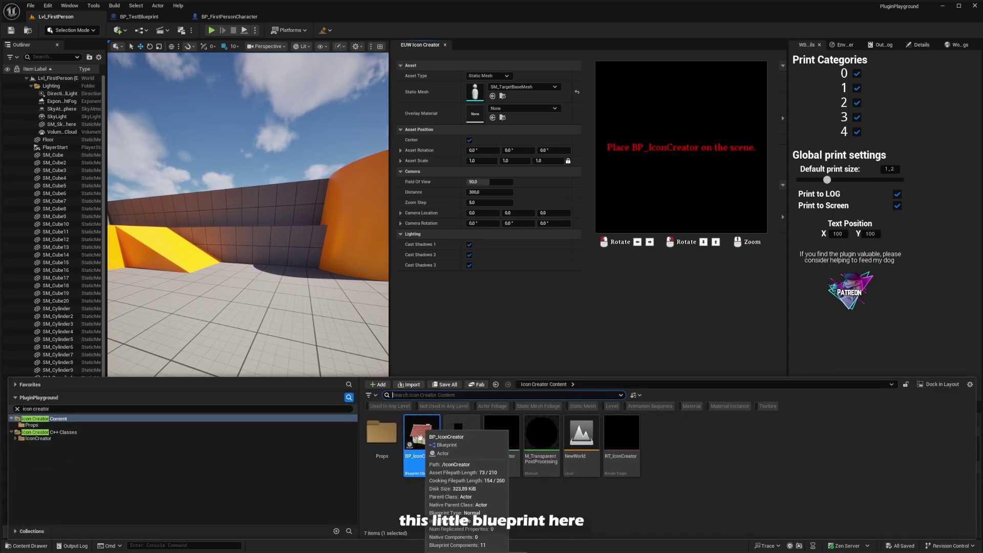
left_click_drag(421, 439, 306, 353)
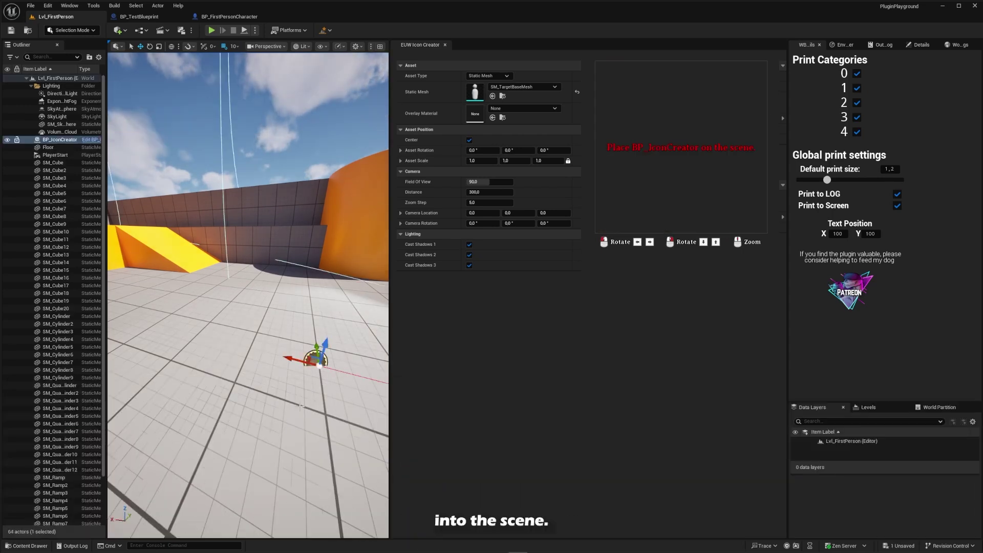
right_click_drag(306, 354, 287, 296)
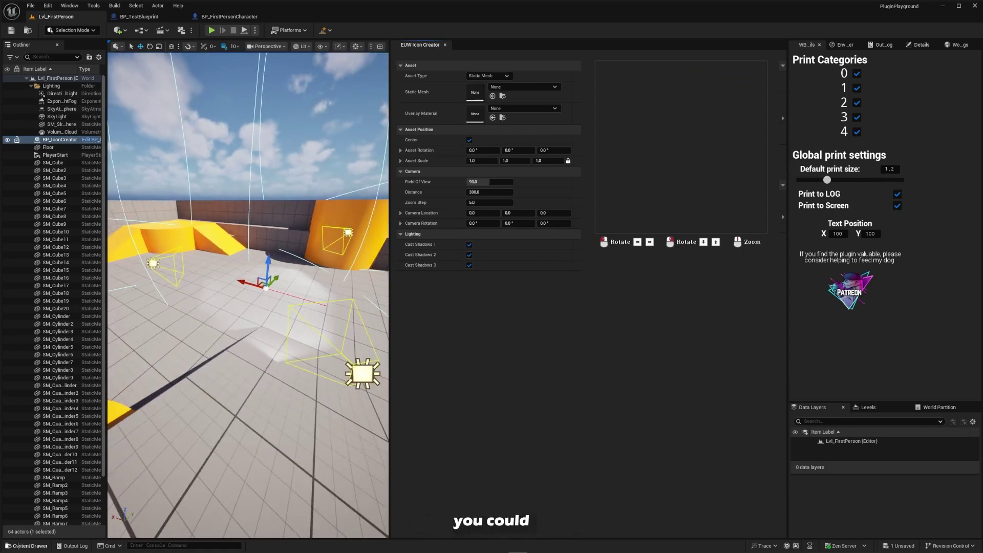
Set the Icon Creator's static mesh to SM_Cube
key("ctrl+space")
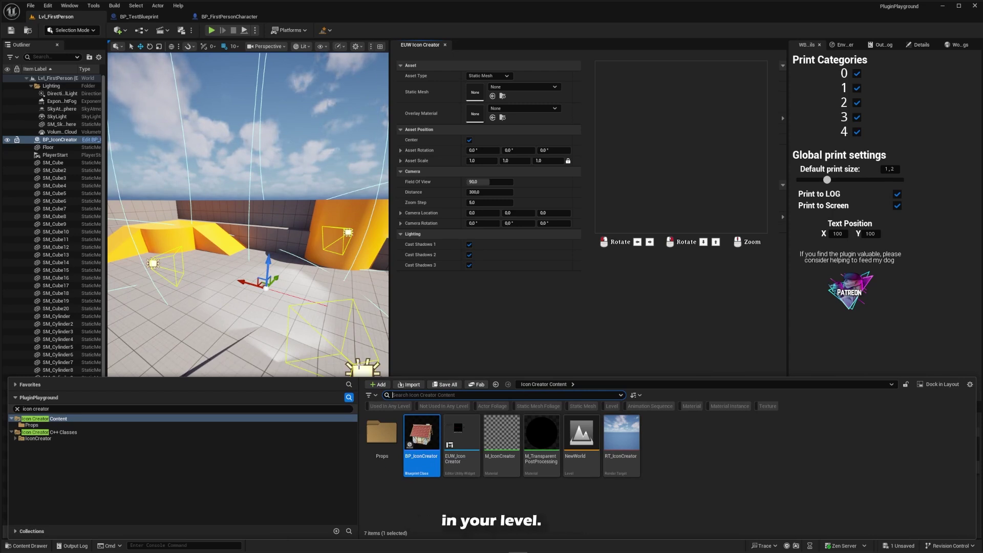
left_click(543, 87)
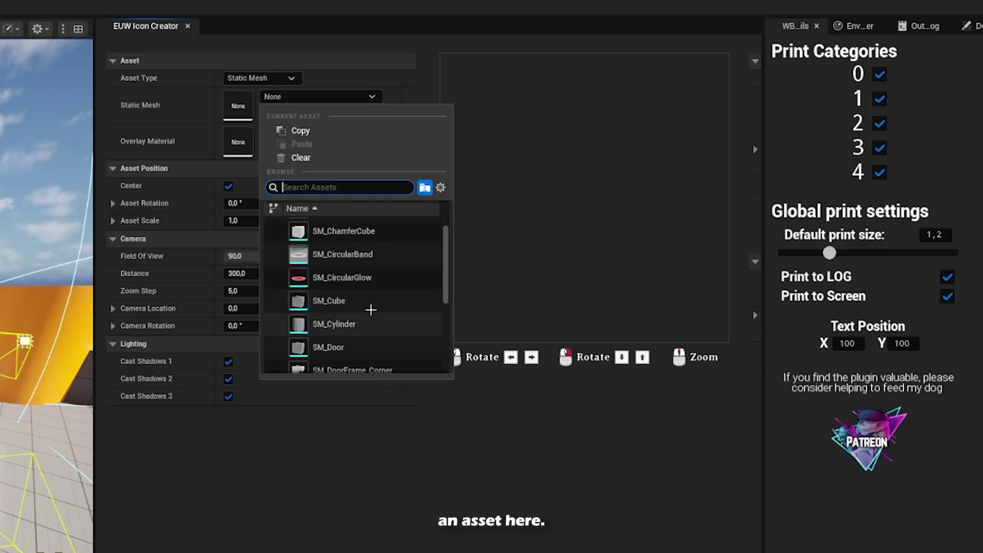
left_click(556, 215)
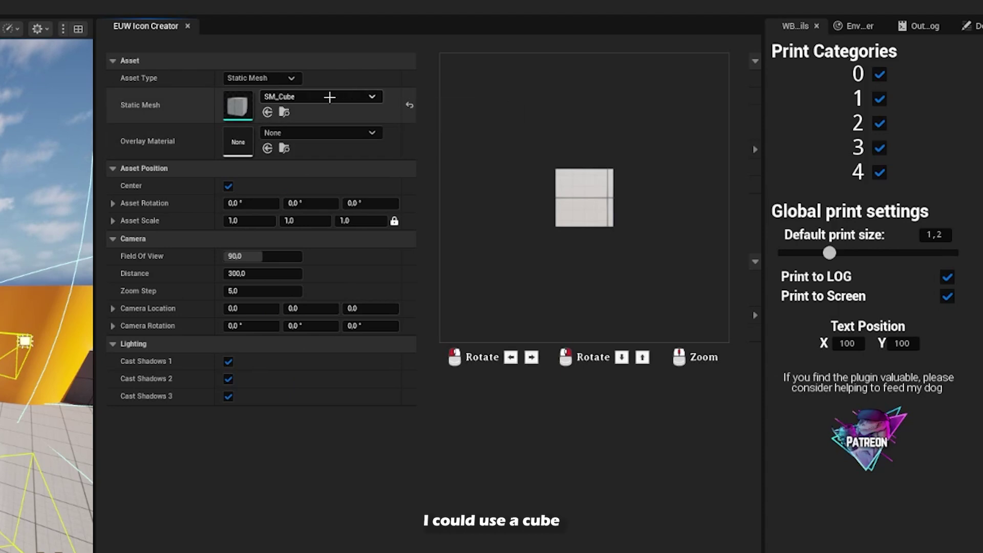
Set the static mesh to SM_Pistol, with a camera distance of about 17.4 and a field of view of about 87.4
left_click(330, 96)
left_click(344, 374)
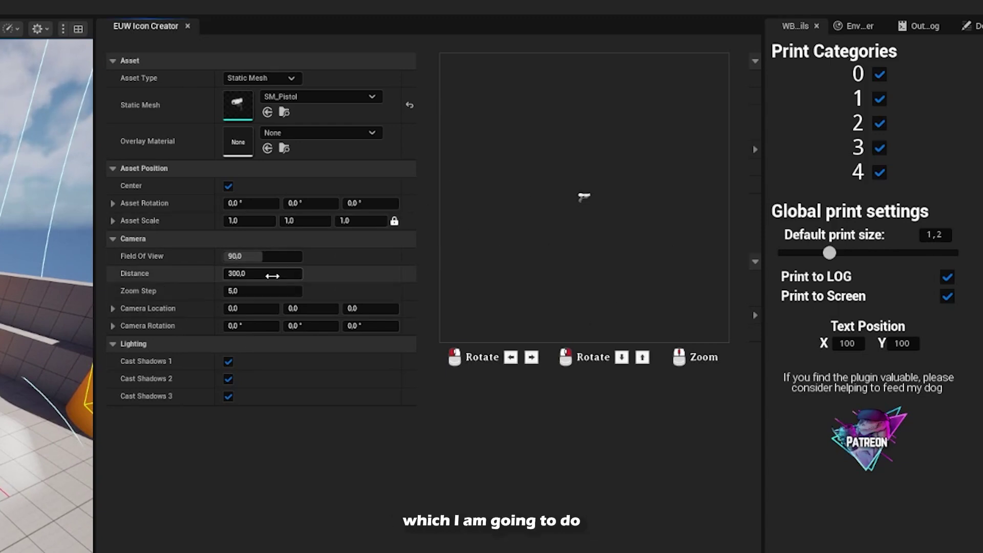
left_click_drag(272, 275, 205, 275)
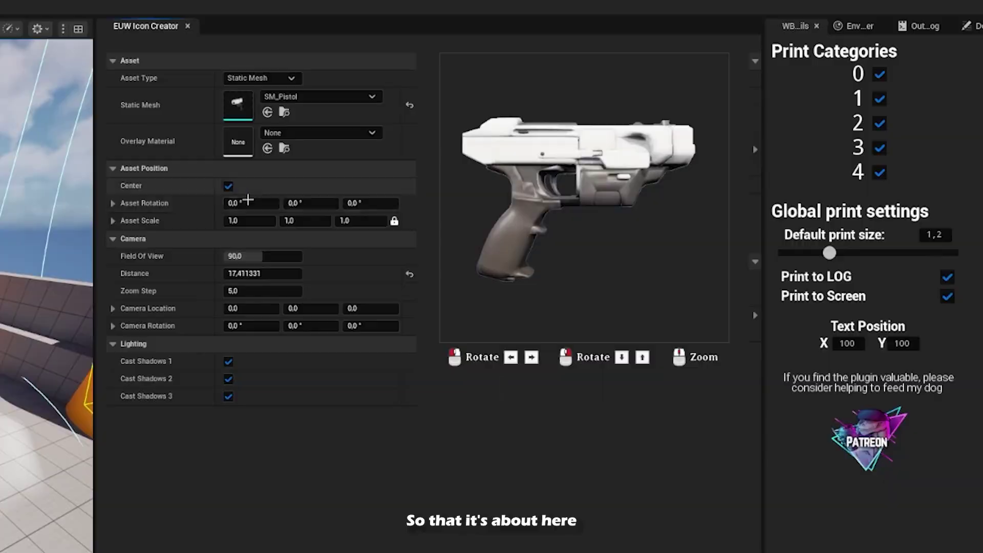
left_click_drag(262, 256, 259, 256)
Try rotating the pistol about its X and Y axes, including 30° on Y, and return the asset rotation to zero
left_click_drag(487, 182, 490, 181)
left_click_drag(489, 161, 484, 182)
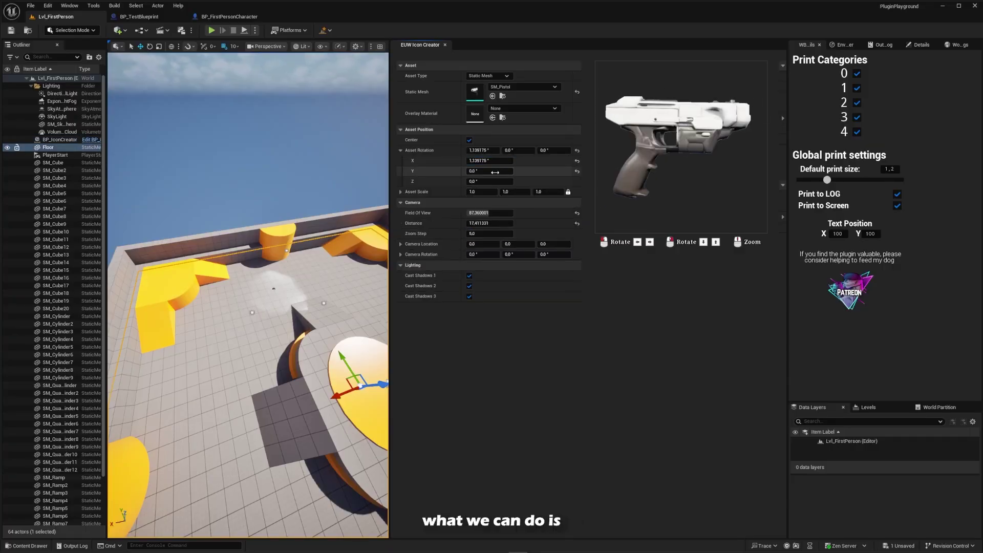
left_click_drag(482, 244, 484, 243)
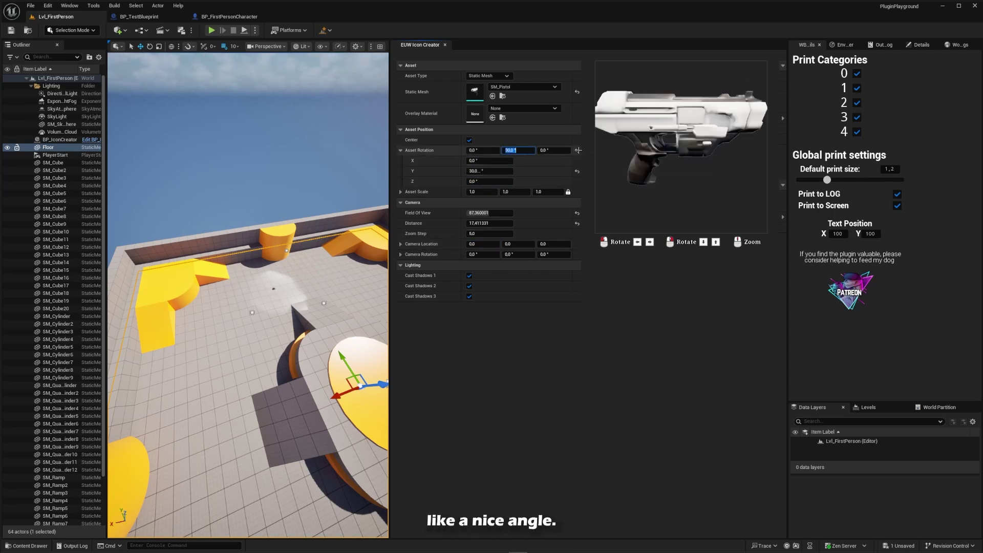
left_click(577, 182)
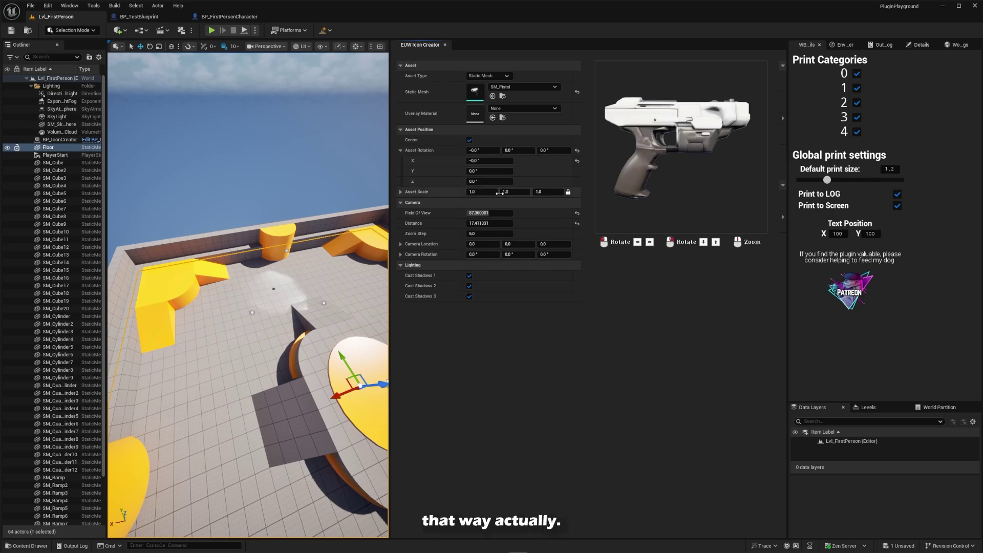
Set the camera distance to about 22 and turn off Cast Shadows 1, 2 and 3
mouse_move(492, 223)
left_mouse_down()
mouse_move(477, 224)
mouse_move(510, 224)
left_mouse_up()
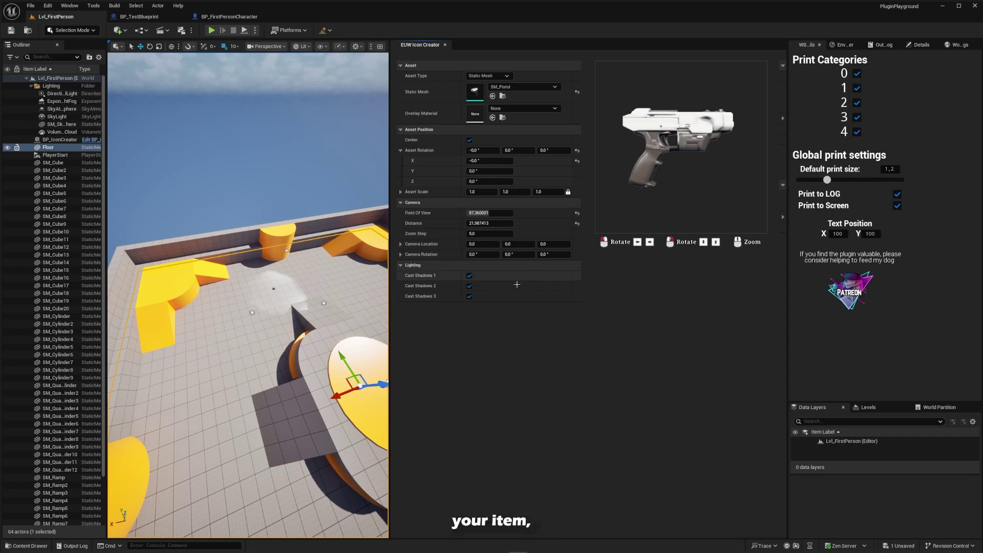
left_click(470, 276)
left_click(470, 285)
left_click(470, 296)
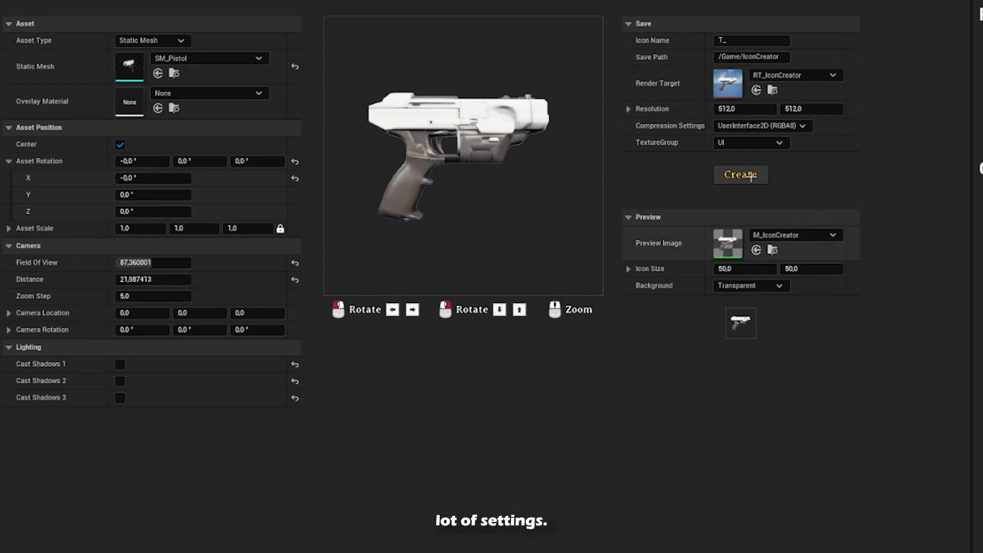
Name the icon T_GunIcon and create its texture in the /Game/IconCreator save path
left_click(741, 40)
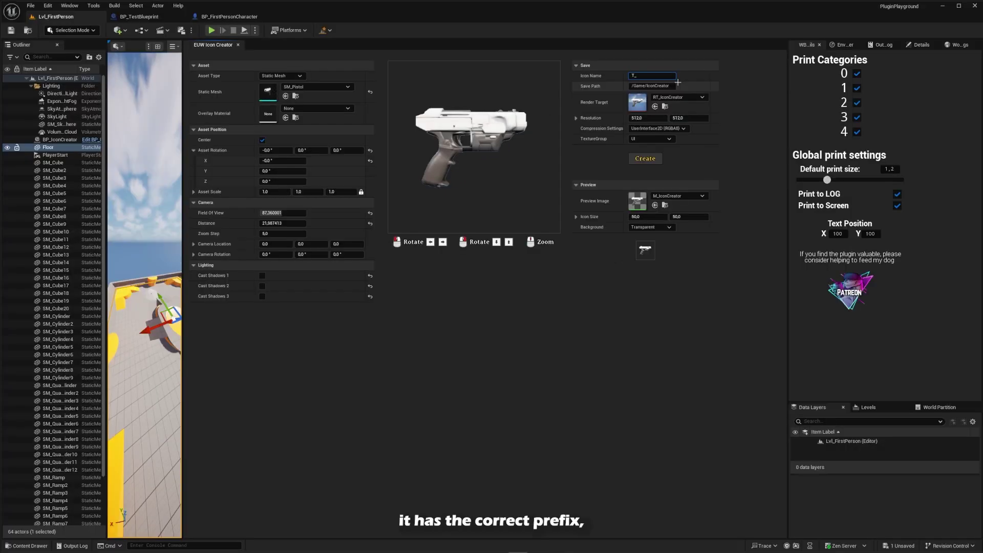
type("GunIcon")
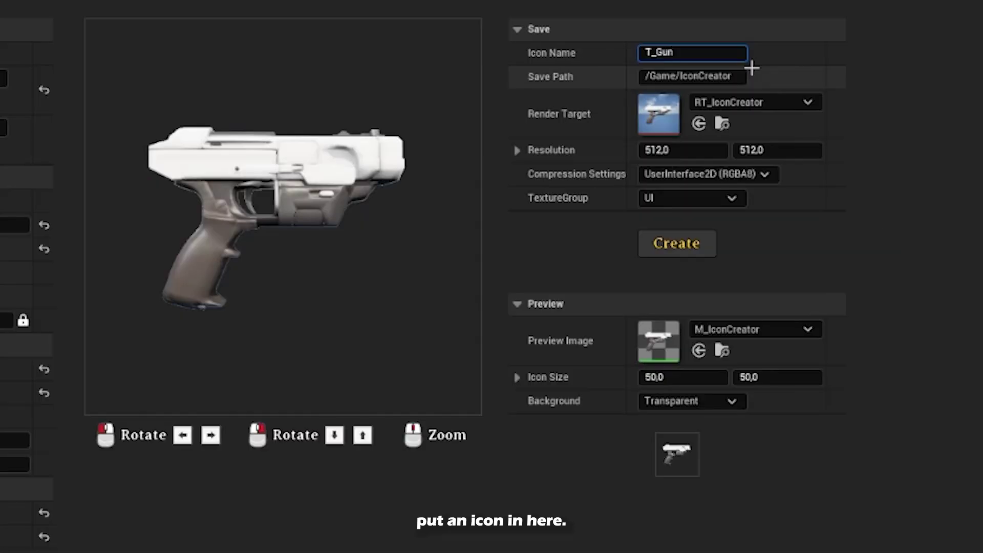
left_click(740, 76)
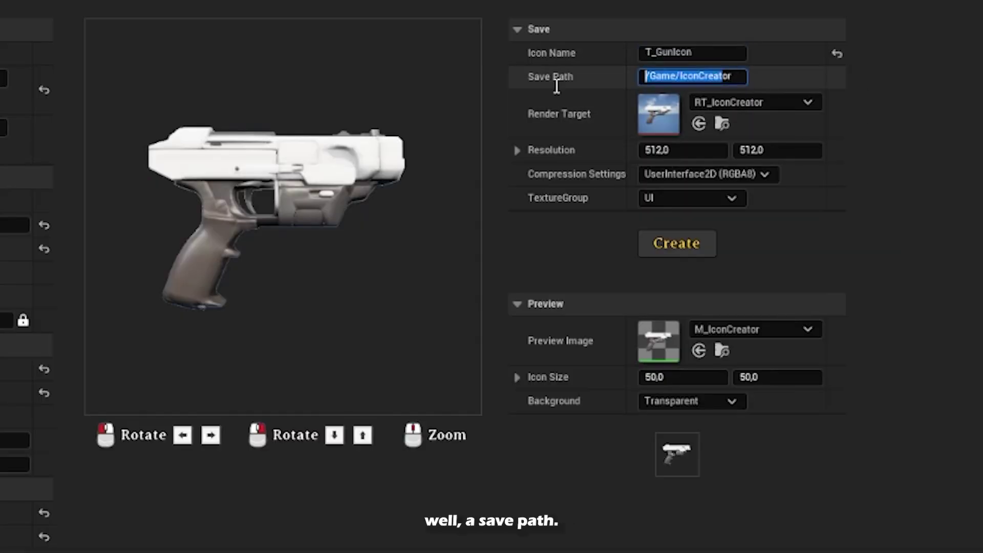
left_click_drag(743, 75, 522, 64)
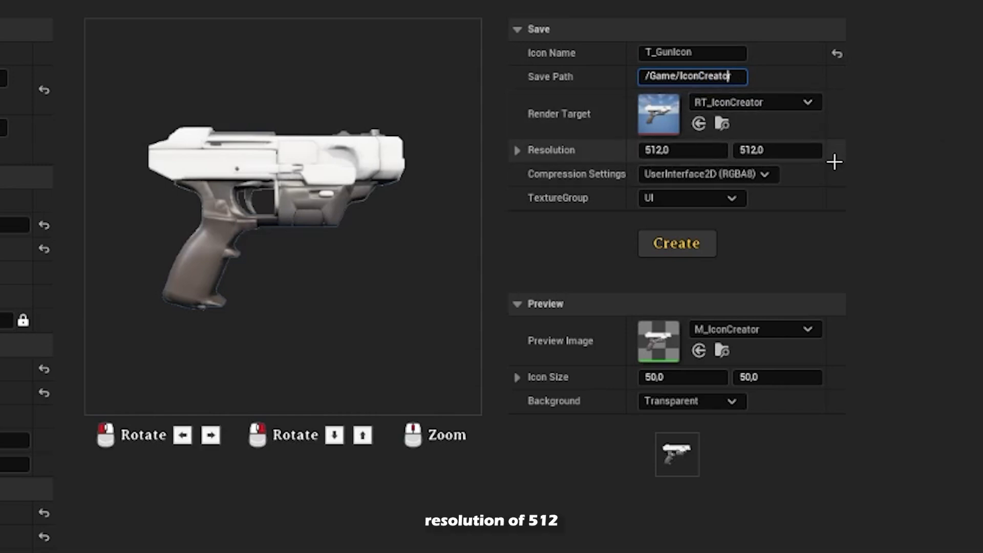
left_click(689, 248)
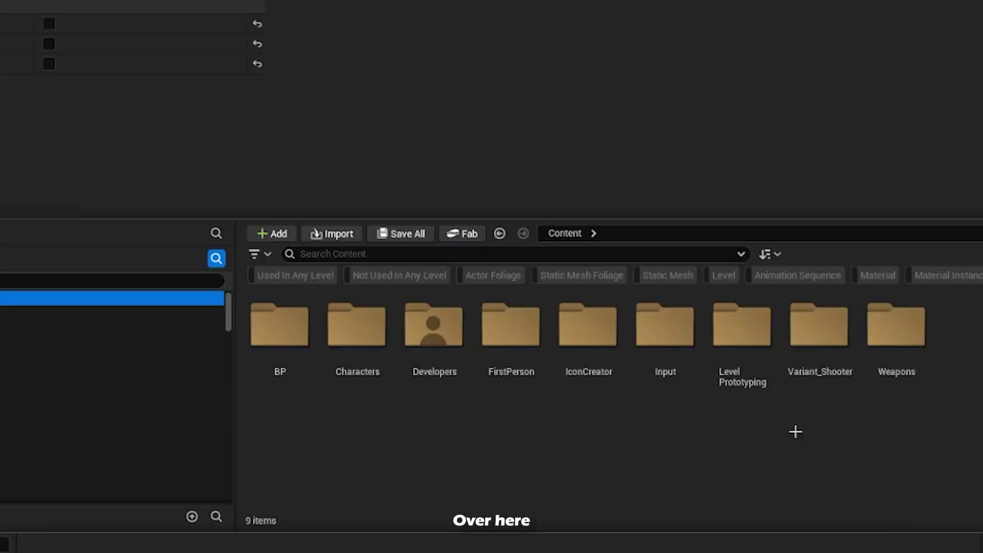
Open the T_GunIcon texture from the project's IconCreator content folder
left_click(595, 351)
double_click(595, 350)
left_click(286, 340)
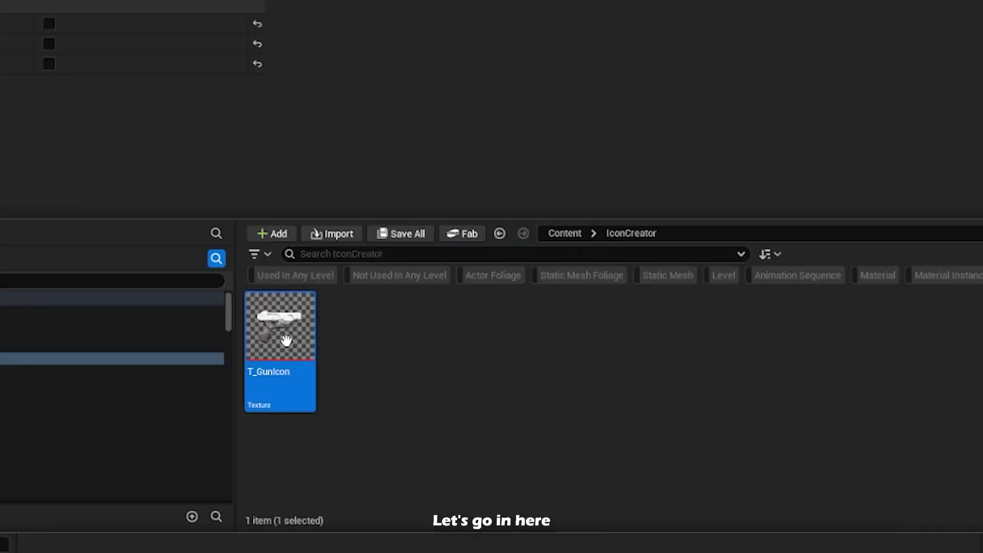
double_click(286, 340)
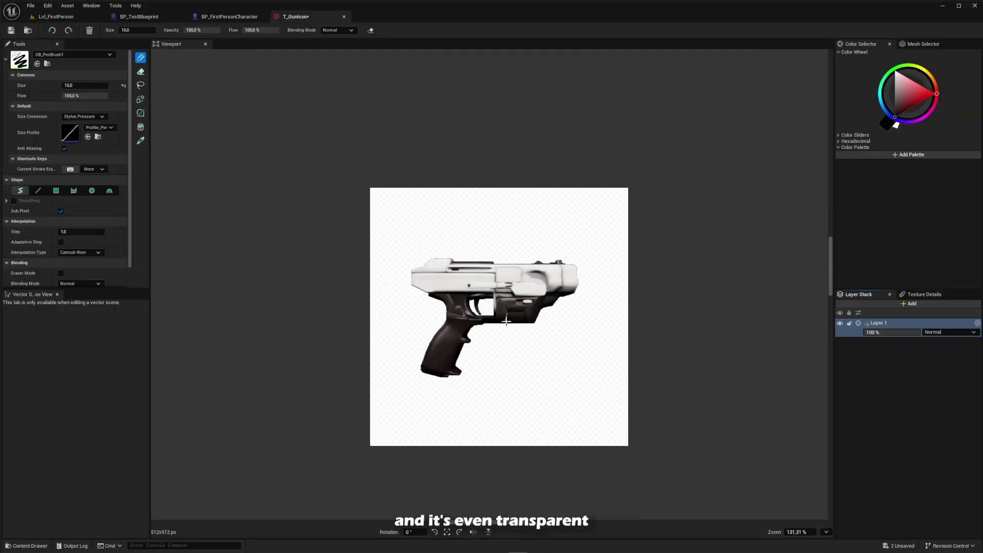
Examine the gun icon's edges and background transparency in the texture editor at different magnifications
scroll(496, 299, "up", 3)
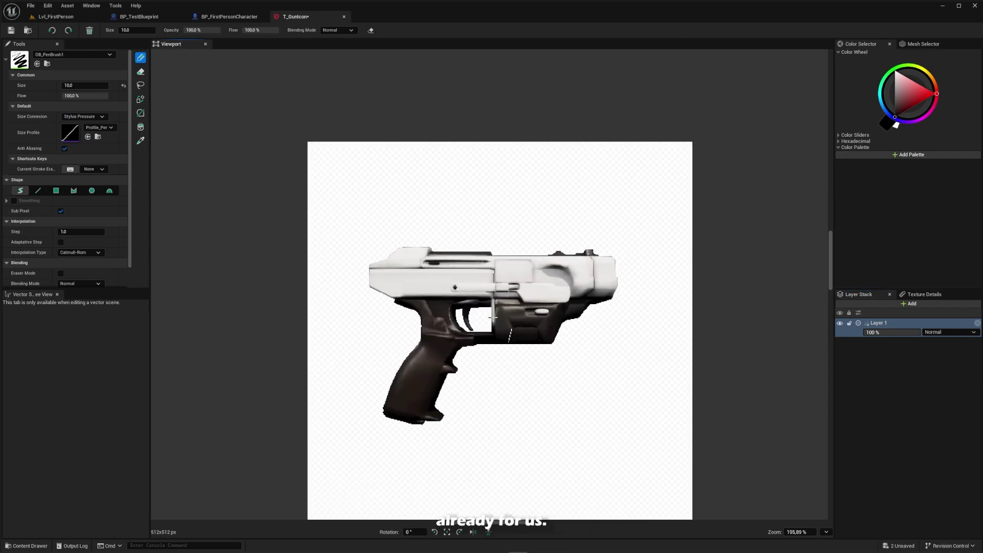
scroll(496, 299, "down", 2)
scroll(519, 303, "up", 1)
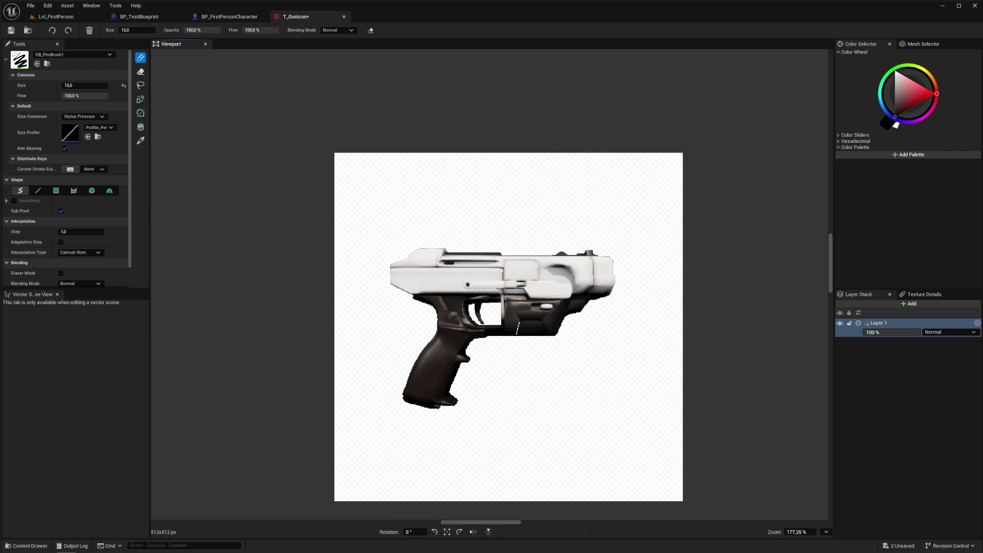
key("ctrl+z")
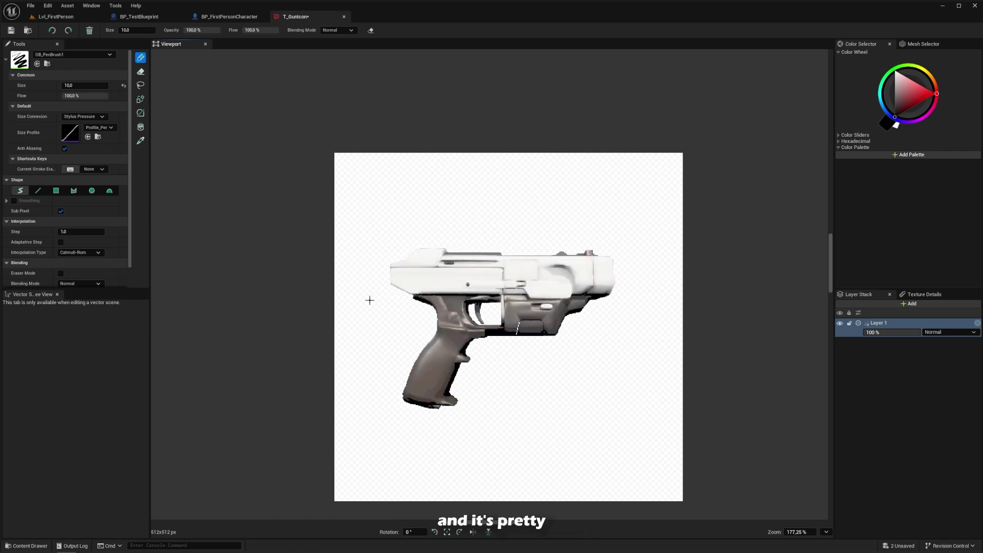
scroll(393, 301, "down", 2)
scroll(469, 332, "up", 3)
scroll(501, 411, "up", 1)
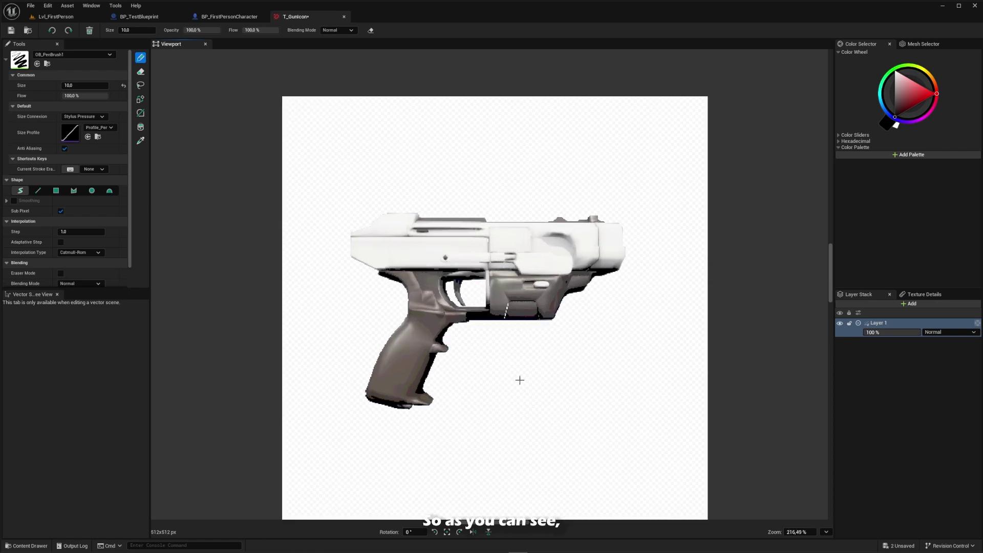
scroll(520, 380, "down", 2)
scroll(563, 369, "up", 1)
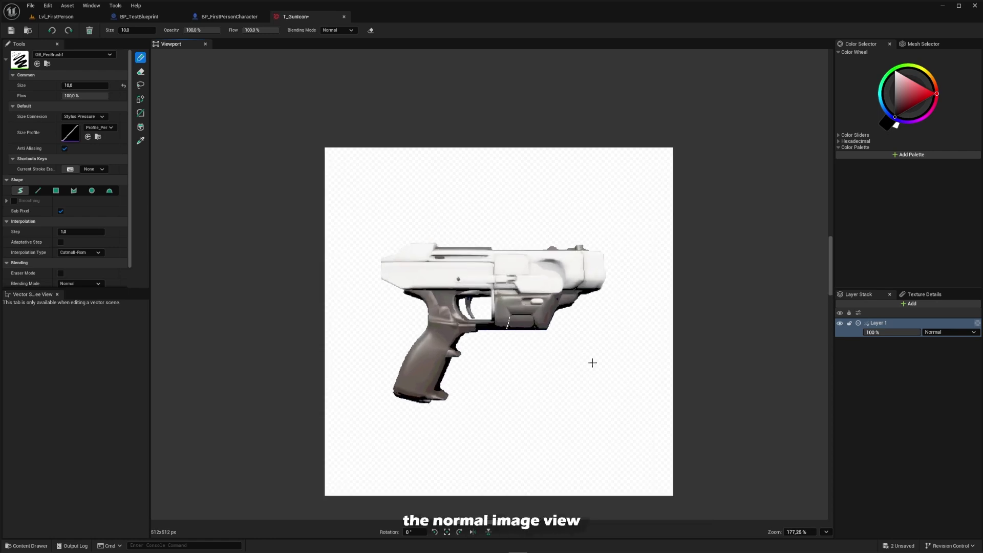
scroll(517, 350, "up", 1)
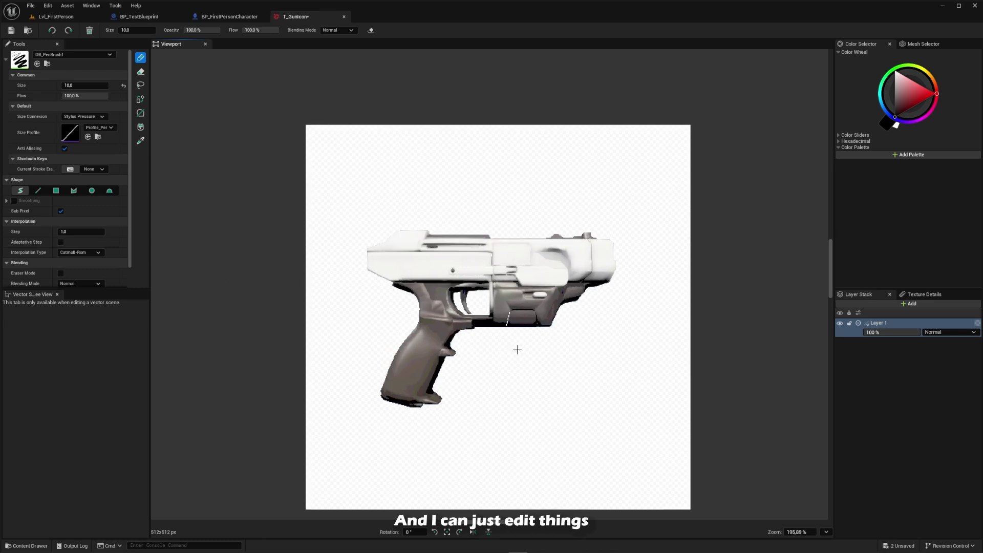
scroll(522, 353, "up", 1)
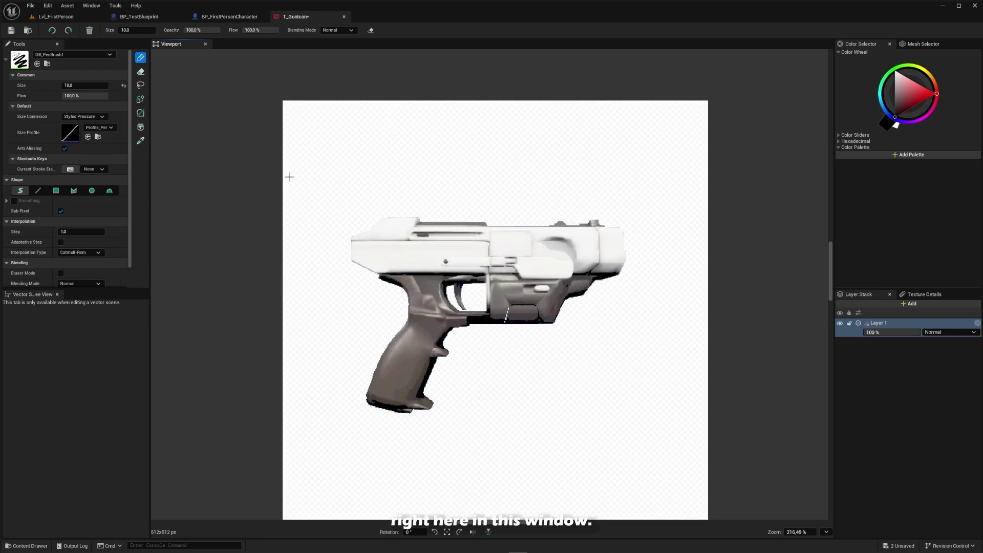
Draw a filled black rectangle above the gun with the Primitive Drawing Tool and undo it
left_click(140, 111)
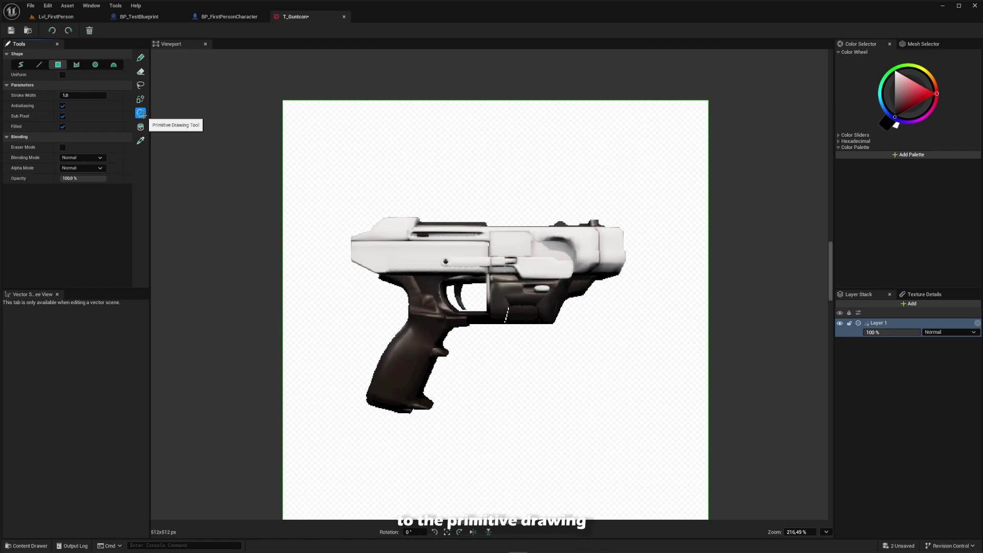
left_click_drag(318, 148, 597, 215)
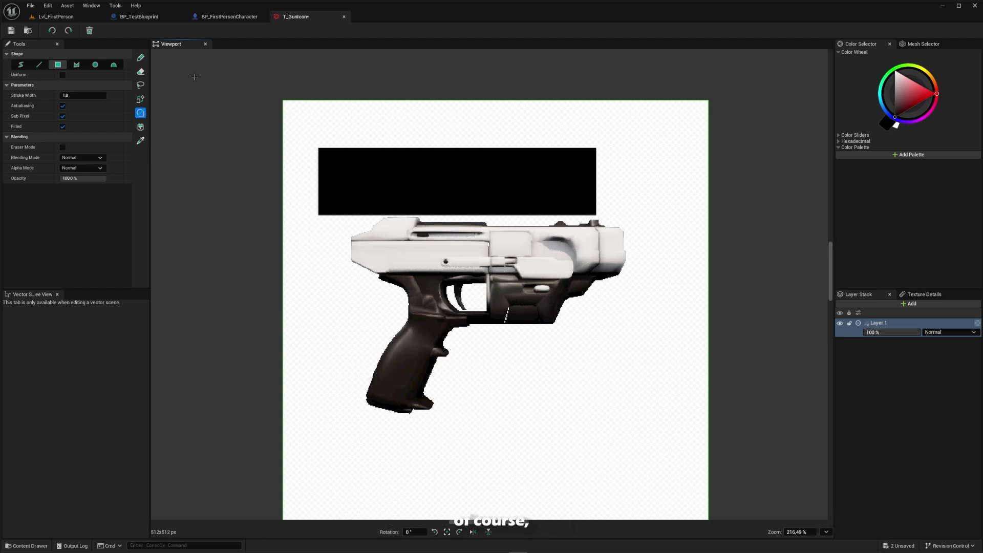
left_click(53, 31)
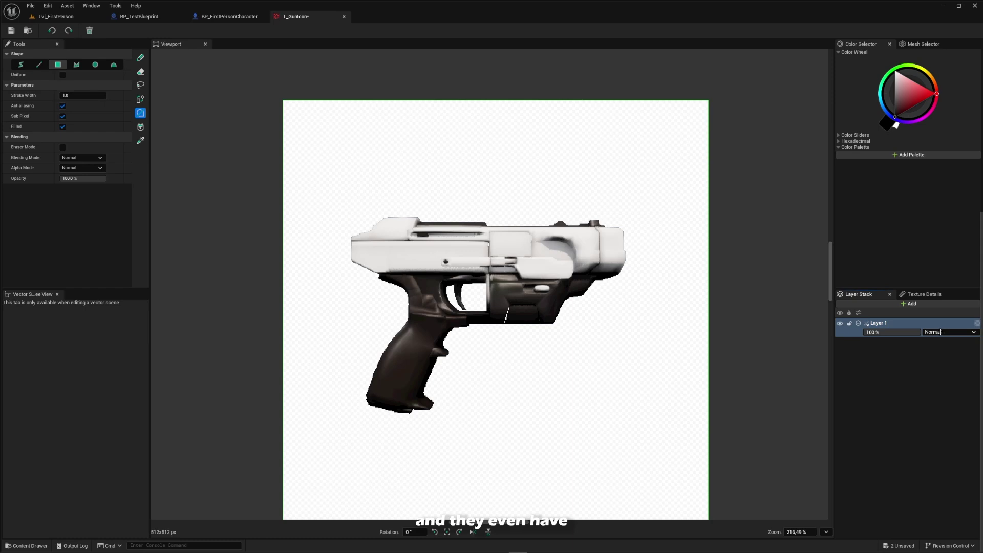
Add a raster image layer above Layer 1
left_click(909, 303)
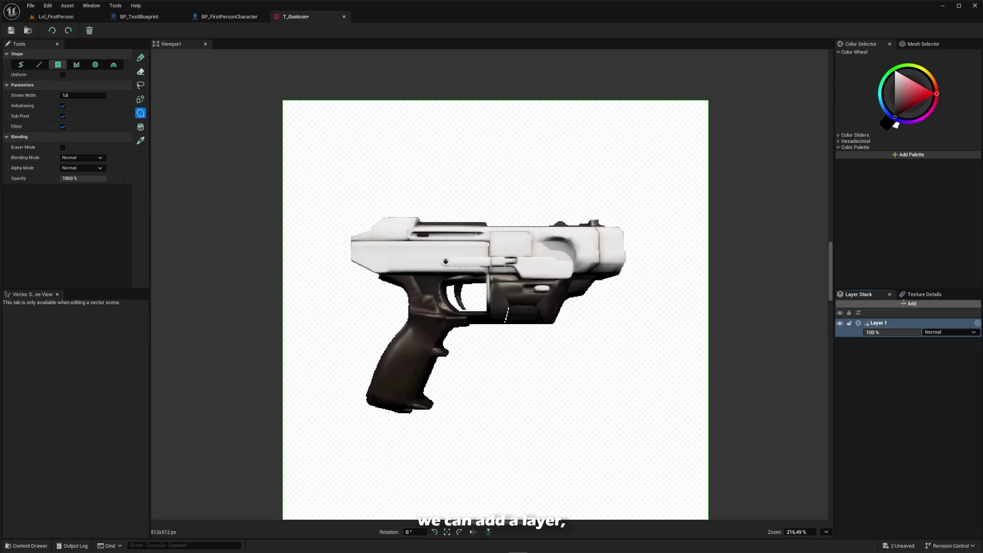
left_click(909, 304)
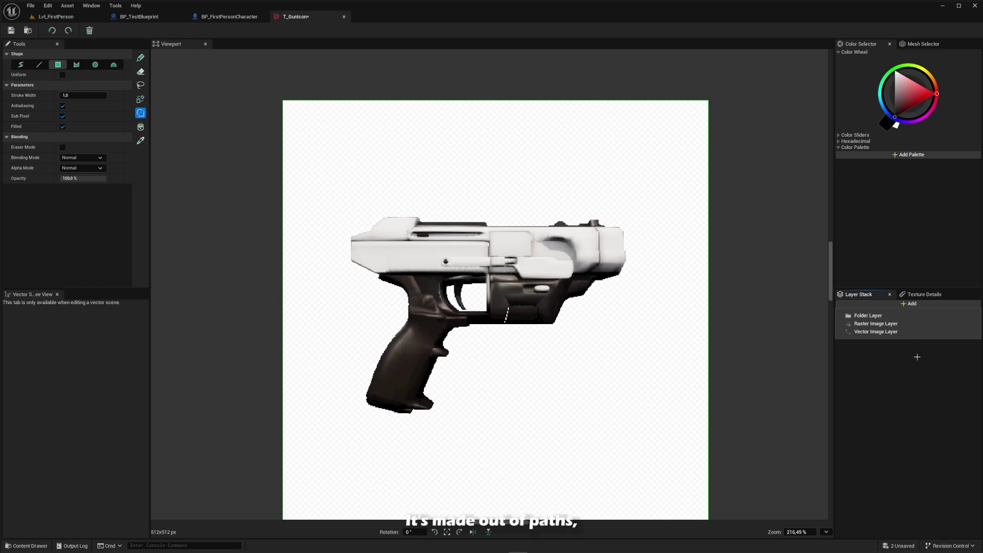
left_click(902, 324)
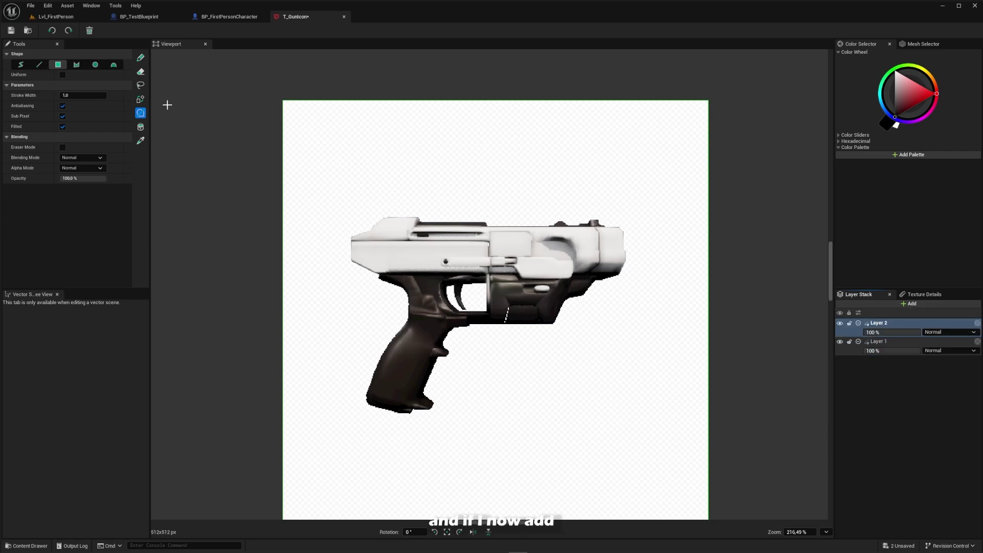
Draw a filled black rectangle across the gun on Layer 2 and cover it with a pure red one
left_click_drag(258, 143, 640, 357)
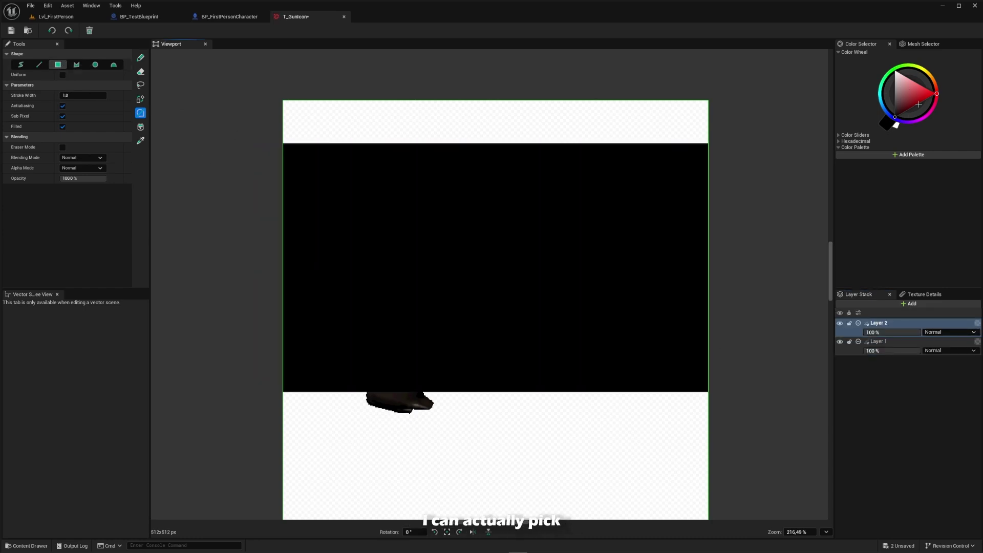
left_click_drag(919, 104, 946, 94)
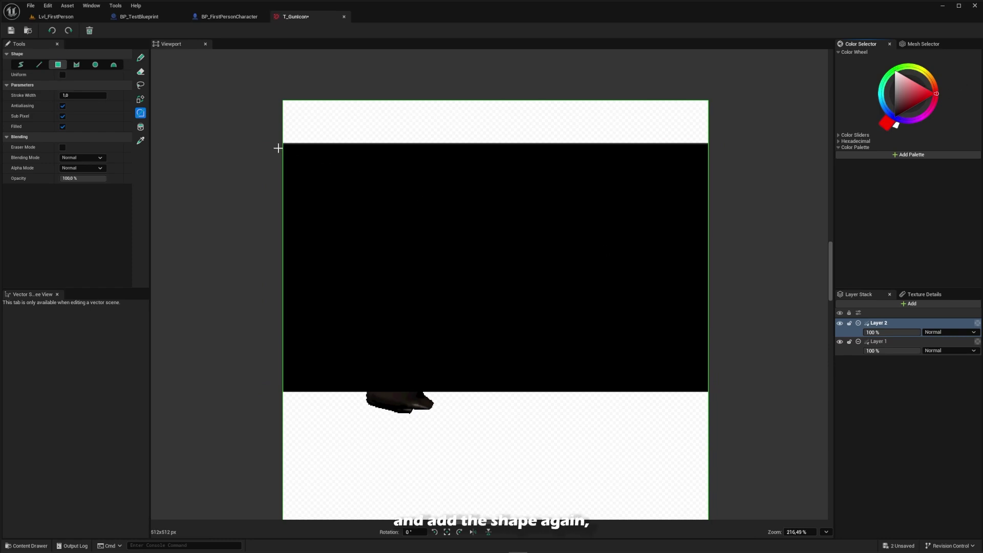
left_click_drag(267, 132, 766, 397)
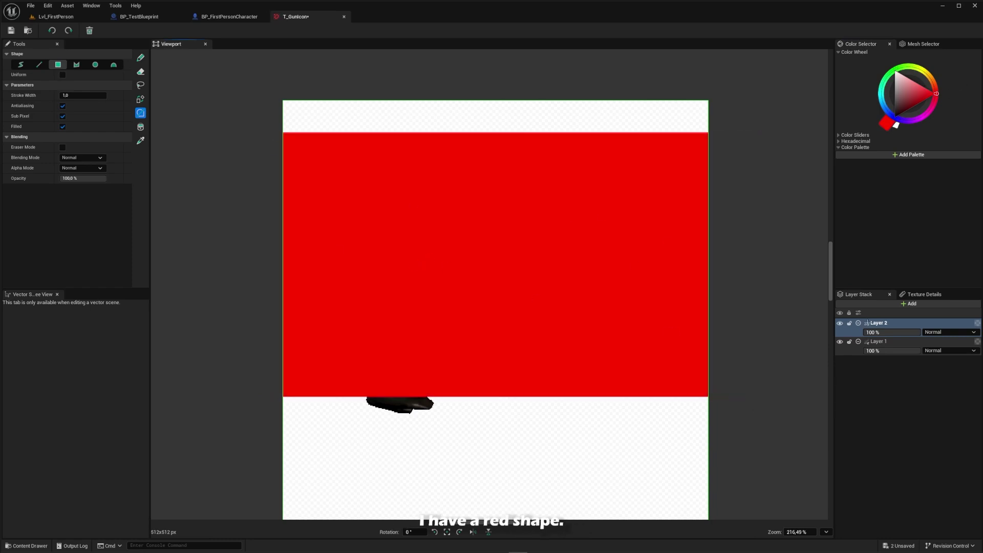
Lower Layer 2's opacity and restore it to 100 %, and lock and unlock the layer
left_click_drag(915, 332, 864, 332)
left_click_drag(864, 332, 921, 331)
left_click(849, 323)
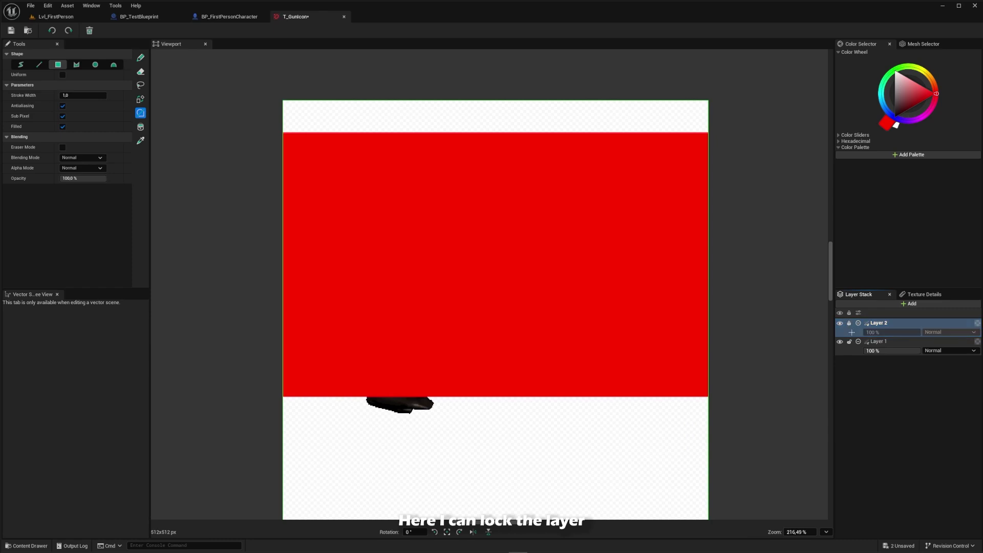
left_click(850, 324)
Hide and show Layer 2 twice
left_click(840, 323)
left_click(840, 323)
left_click(840, 323)
left_click(840, 323)
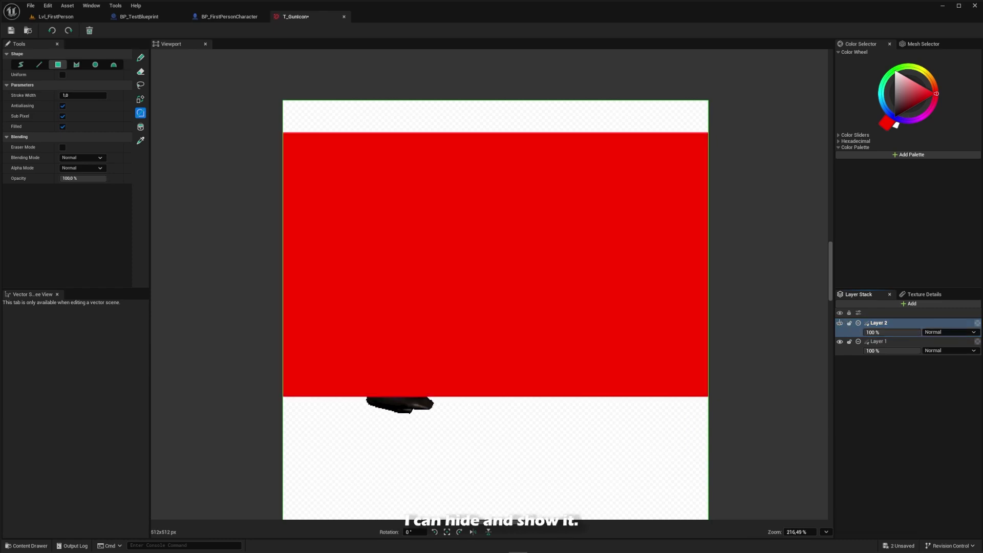
Try the Behind, Multiply, Lighten and DarkerColor blending modes on Layer 2, set it to Darken, and toggle the layer's visibility
left_click(981, 255)
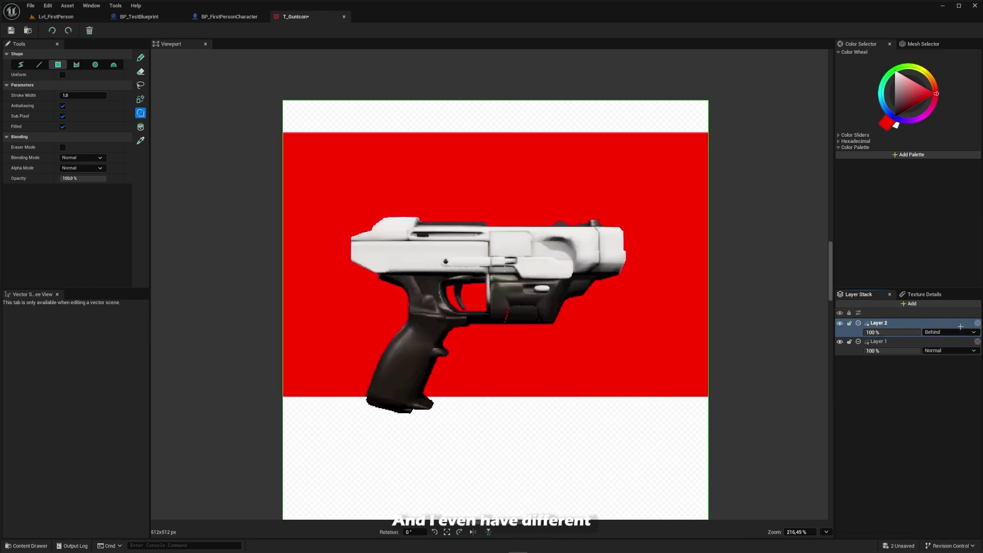
left_click(953, 332)
left_click(982, 287)
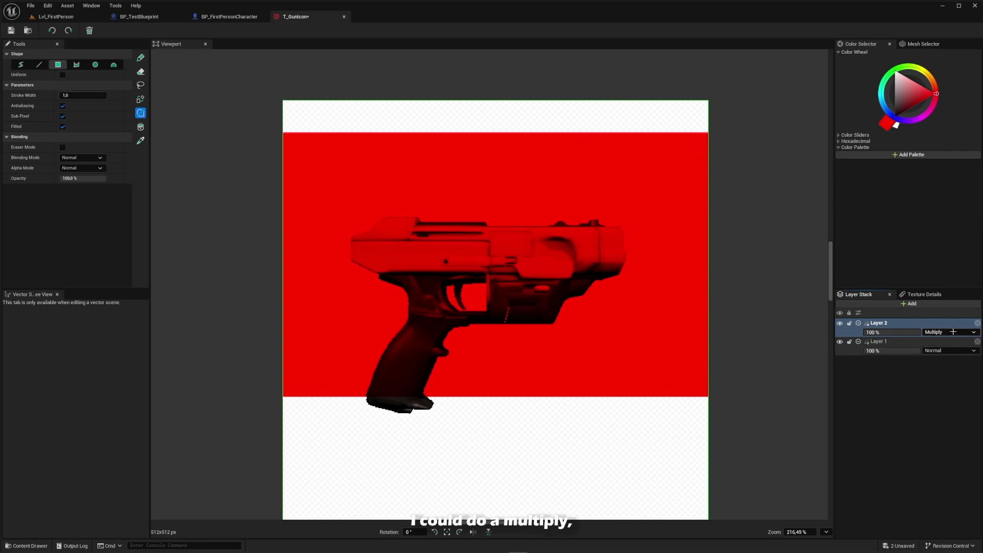
left_click(947, 331)
left_click(951, 328)
left_click(950, 332)
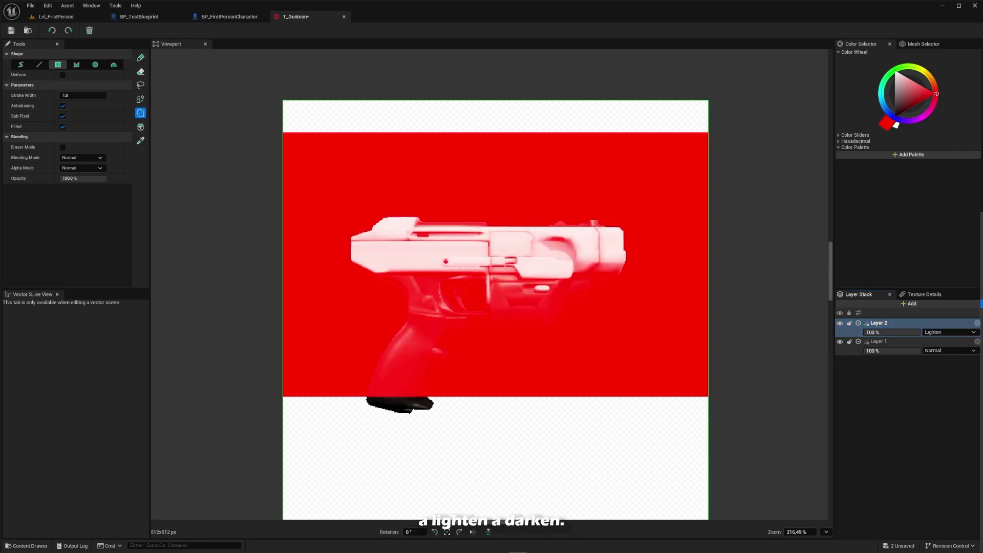
left_click(948, 319)
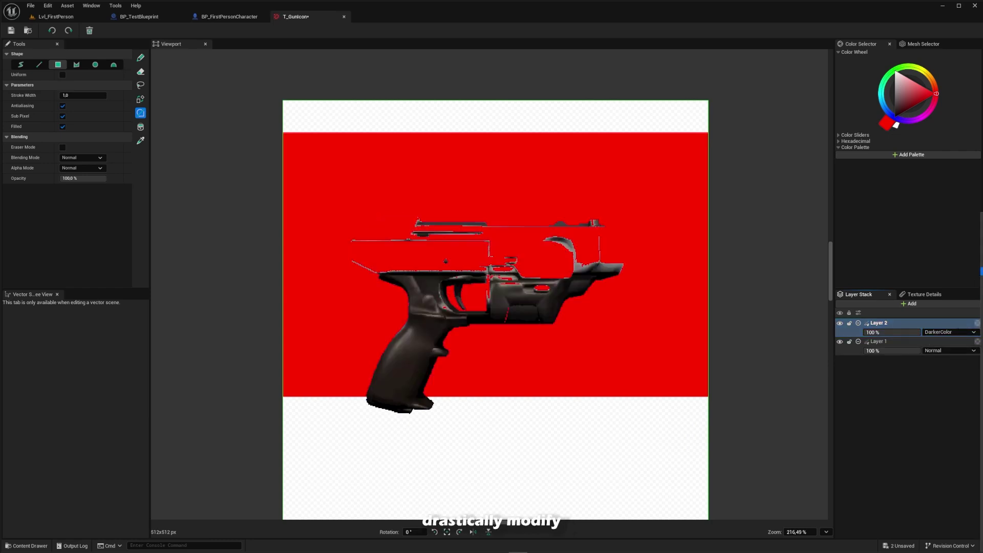
left_click(982, 280)
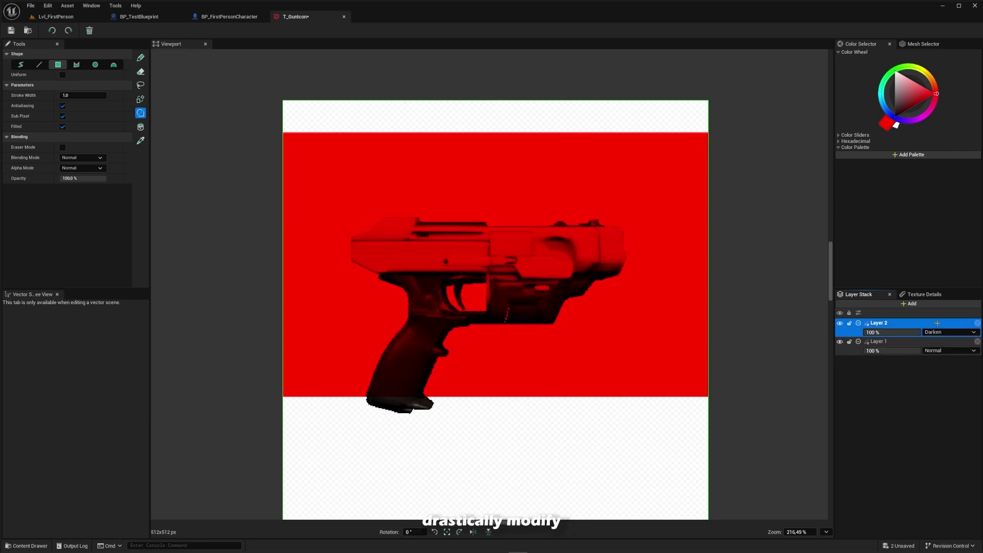
left_click(840, 324)
left_click(840, 323)
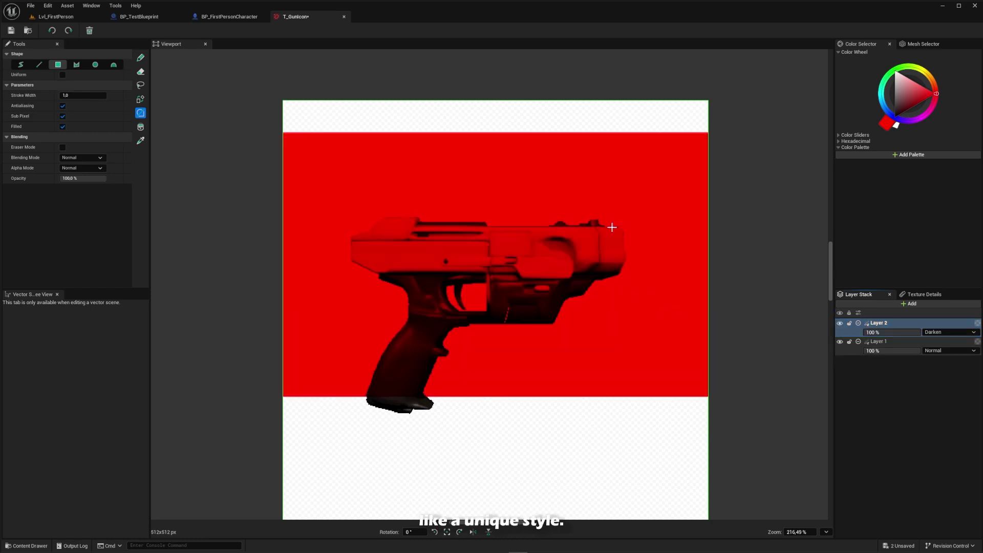
Bring up the options of the transform, lasso selection and eraser tools
left_click(140, 99)
left_click(140, 85)
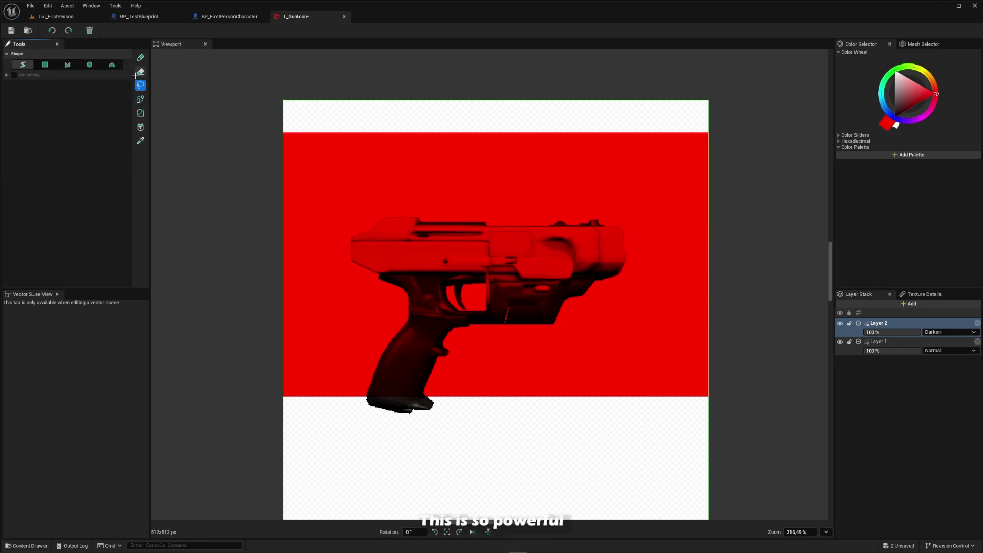
left_click(140, 71)
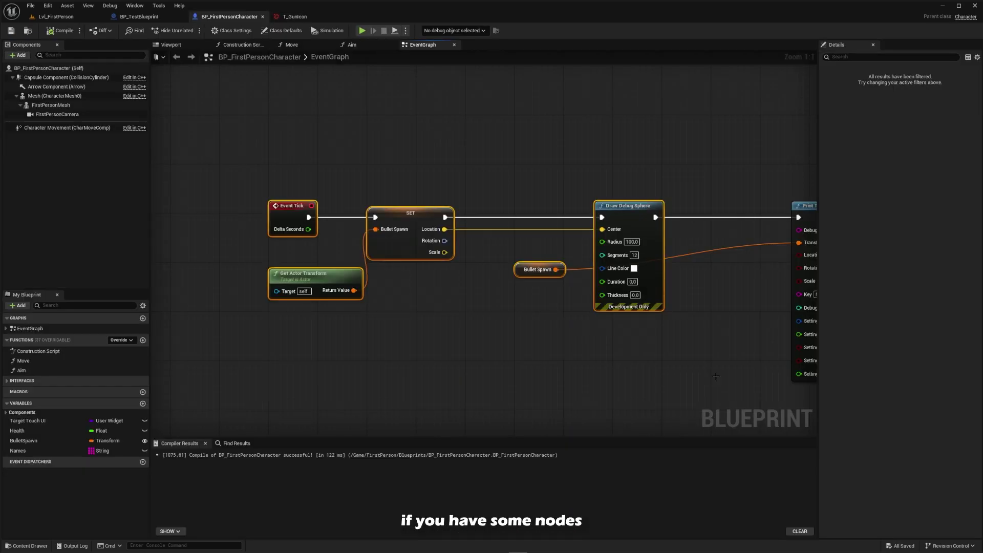
Enclose the selected nodes from Event Tick to Draw Debug Sphere in a comment box in BP_FirstPersonCharacter's event graph
key("c")
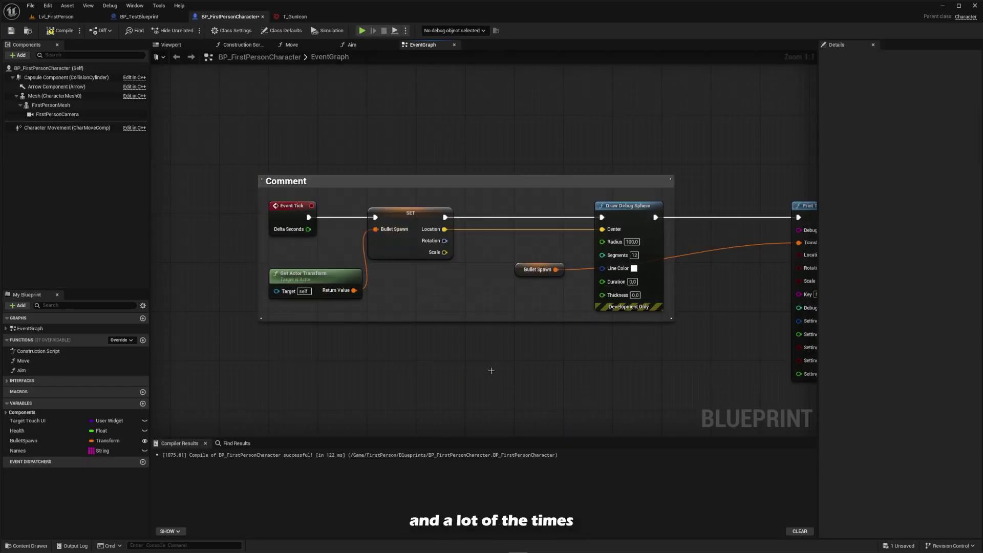
left_click_drag(436, 181, 536, 195)
left_click(415, 191)
right_click_drag(610, 208, 115, 182)
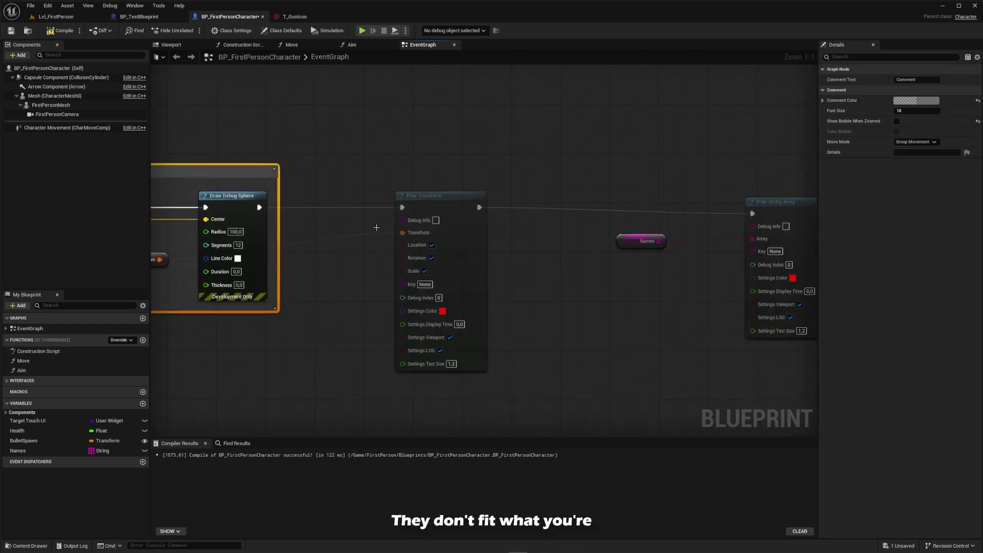
left_click(423, 176)
right_click_drag(422, 176, 810, 197)
Rename the comment box as "Event Tick"
double_click(304, 196)
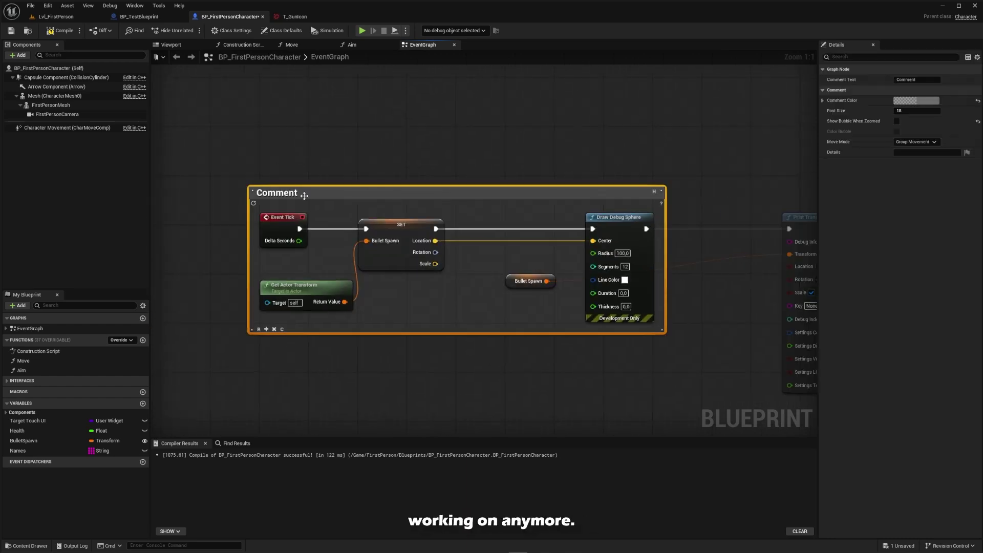
type("E")
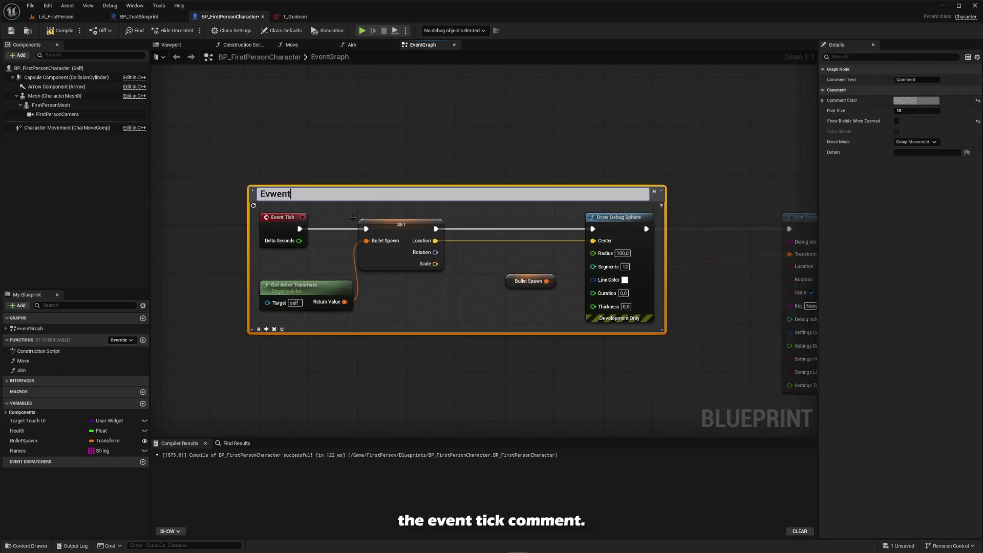
type("vent Tick")
key("Return")
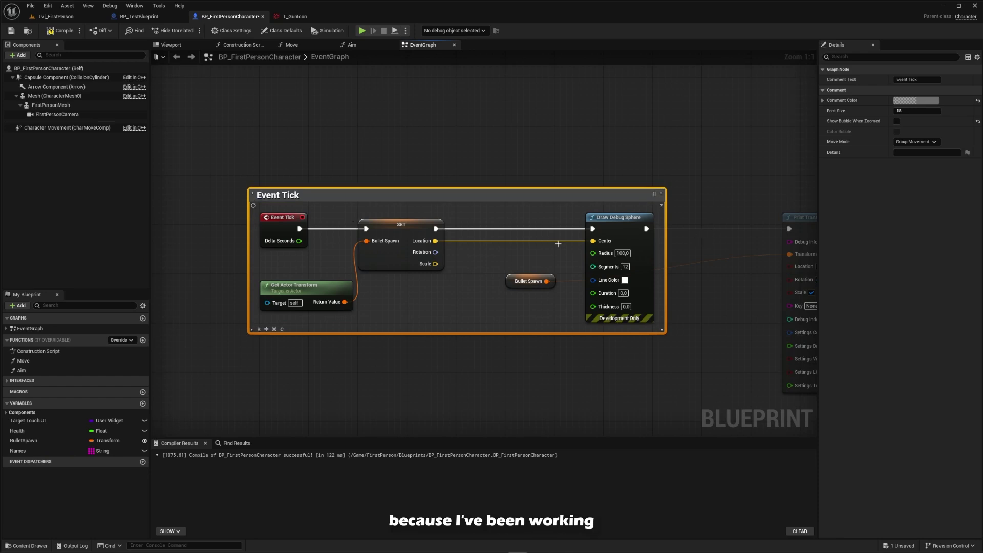
Add the Print Transform, Names and Print String Array nodes to the Event Tick comment box
right_click_drag(559, 243, 152, 288)
right_click_drag(606, 198, 814, 180)
left_click(629, 198)
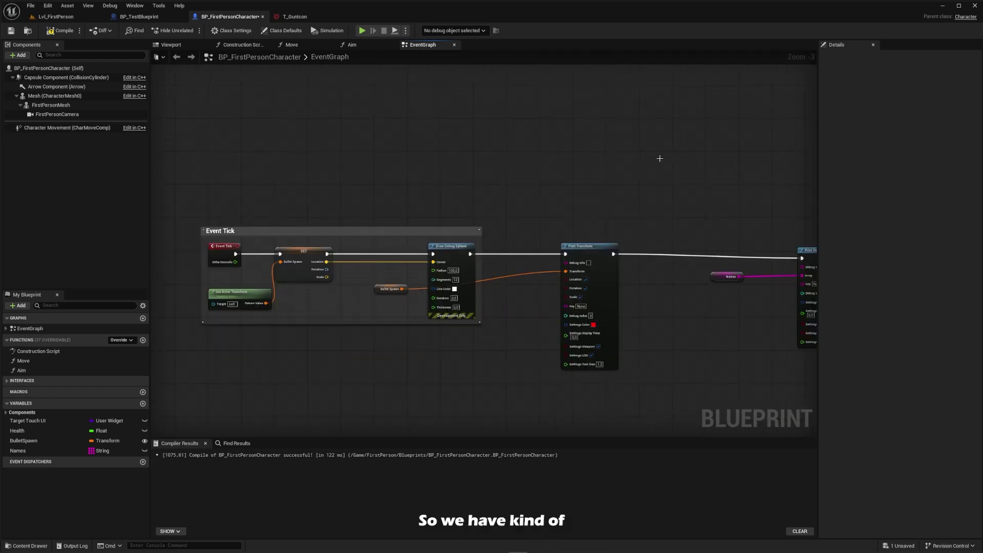
left_click_drag(548, 208, 764, 355)
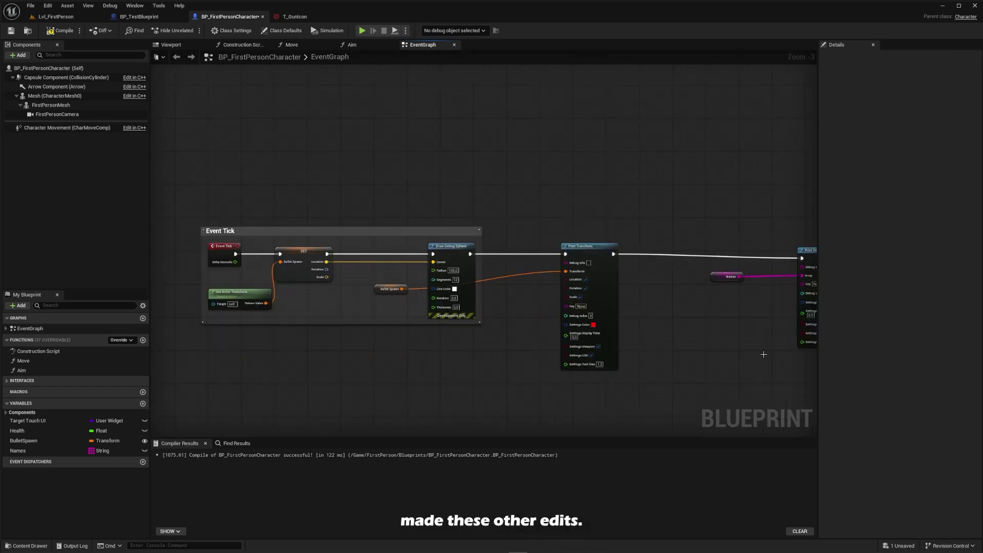
right_click_drag(764, 354, 713, 355)
scroll(498, 279, "down", 1)
right_click_drag(467, 254, 451, 207)
left_click_drag(503, 175, 847, 322)
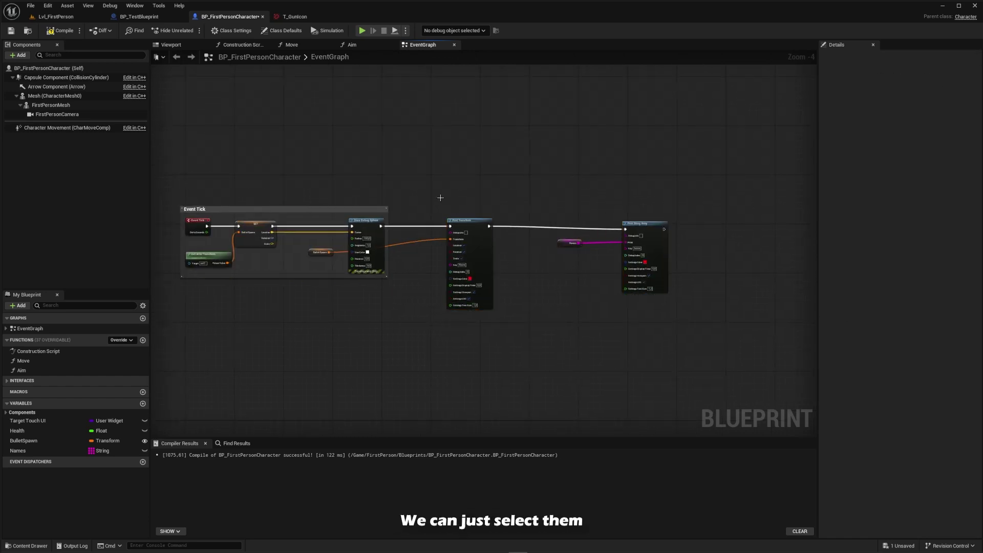
left_click_drag(428, 189, 781, 345)
scroll(256, 287, "up", 4)
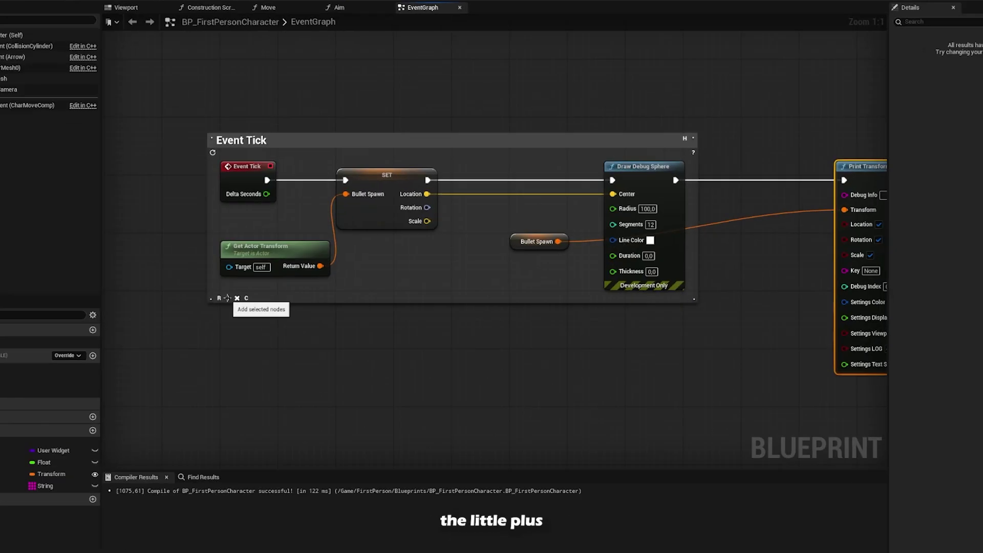
left_click(227, 298)
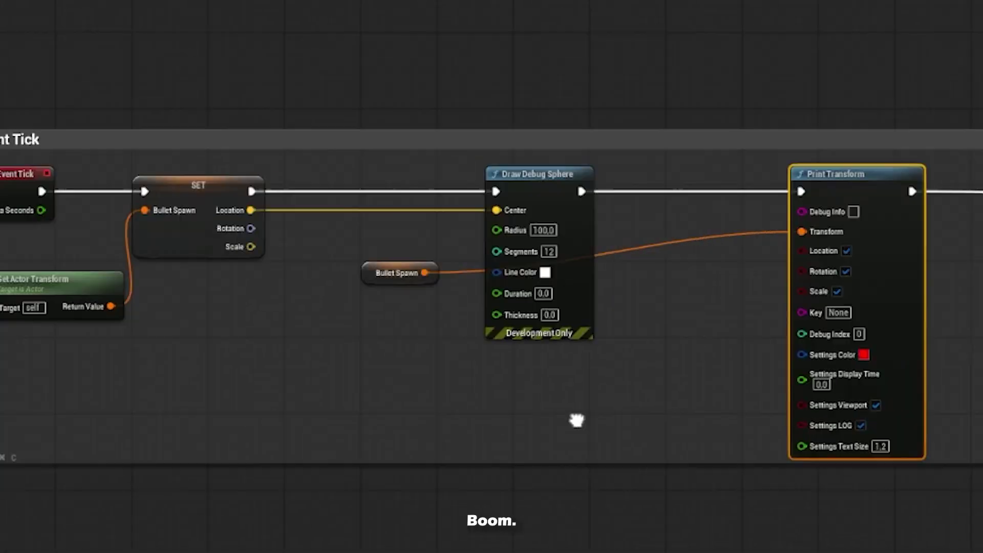
Examine how the extended comment box fits around the whole node chain, from Event Tick to Print String Array
right_click_drag(577, 420, 500, 420)
scroll(975, 276, "down", 6)
scroll(971, 223, "up", 5)
left_click(938, 198)
right_click_drag(938, 198, 501, 81)
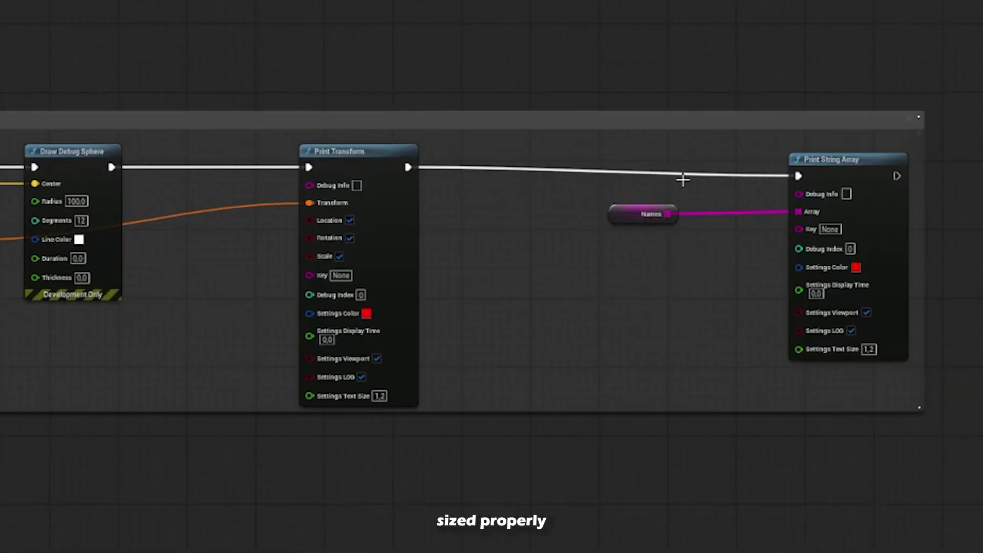
right_click_drag(450, 182, 733, 147)
right_click_drag(307, 210, 788, 192)
right_click_drag(542, 346, 565, 362)
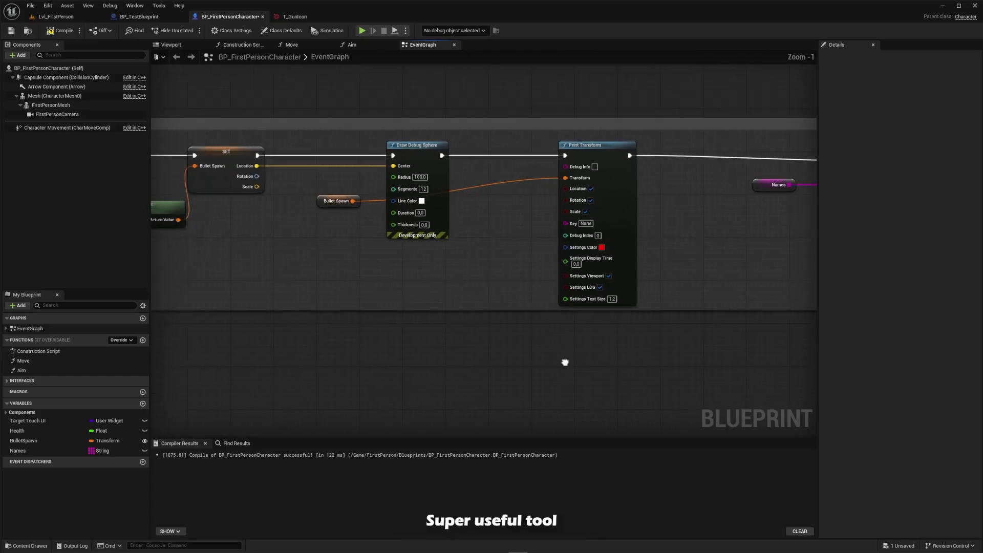
scroll(565, 363, "down", 2)
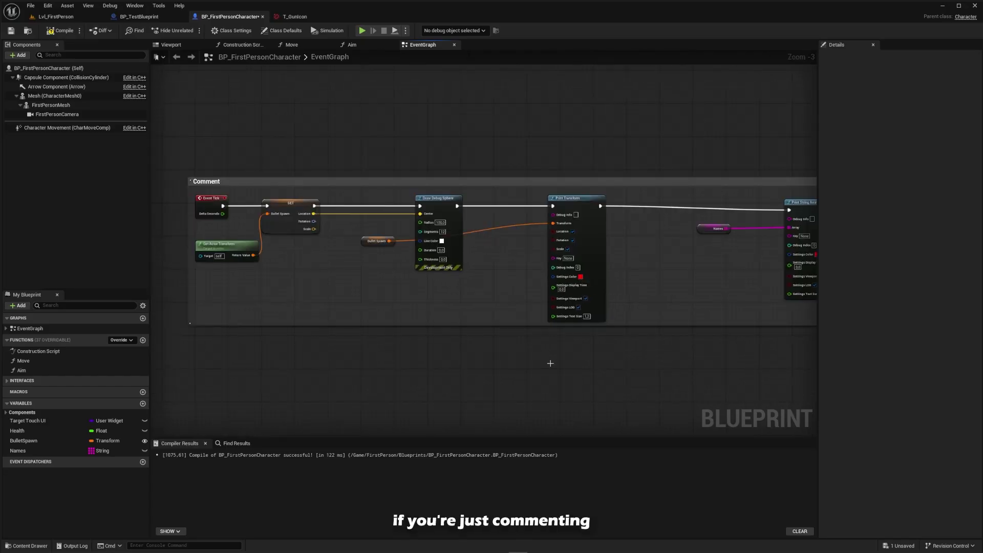
scroll(781, 292, "down", 1)
right_click_drag(781, 291, 802, 267)
scroll(550, 316, "up", 1)
right_click_drag(549, 315, 407, 331)
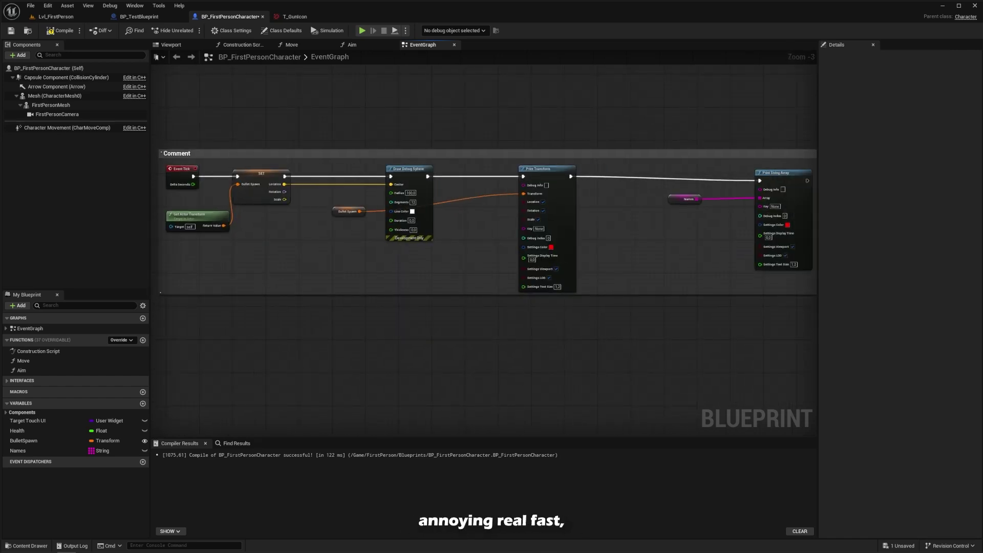
right_click_drag(397, 263, 403, 245)
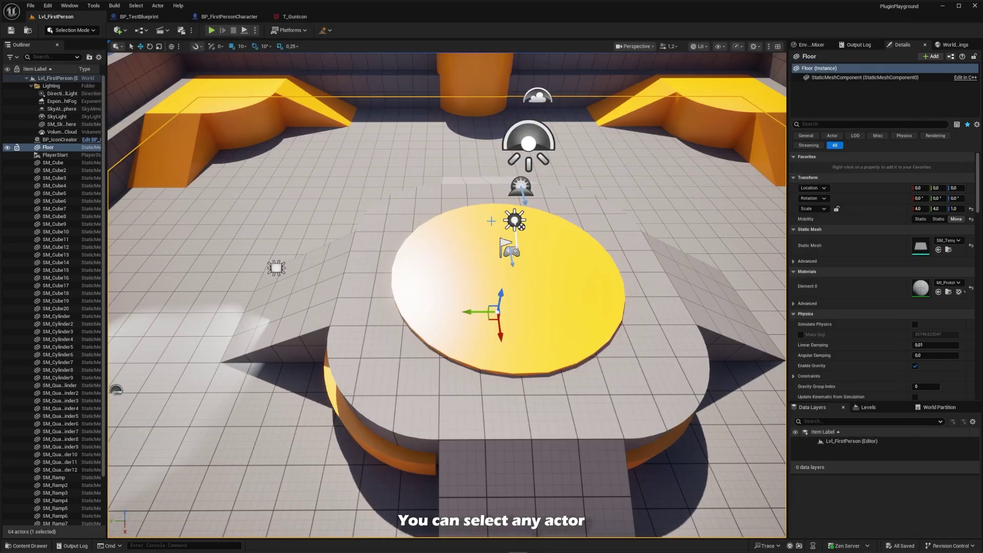
Lock the Floor actor, try selecting it in the level, and unlock it again
left_click(429, 268)
left_click(428, 269)
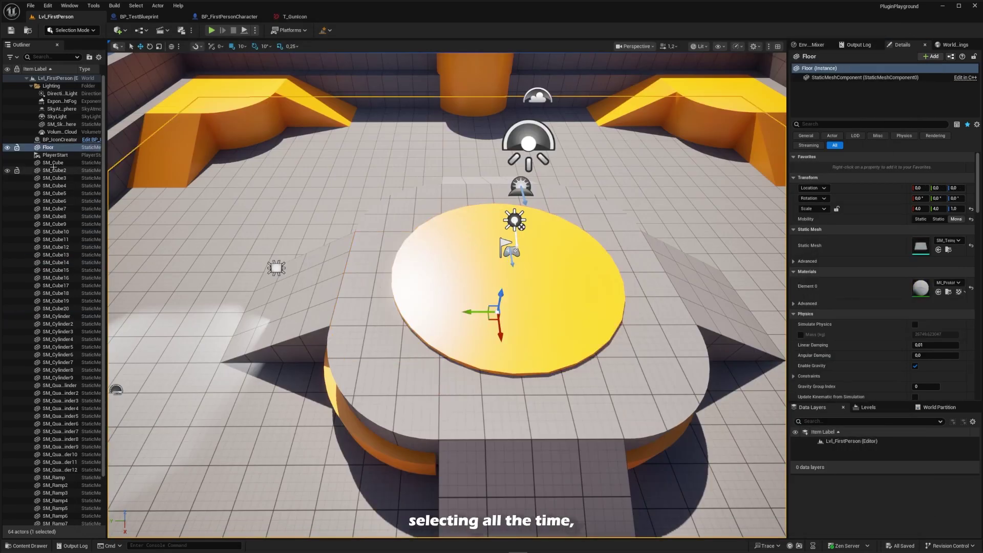
left_click(18, 147)
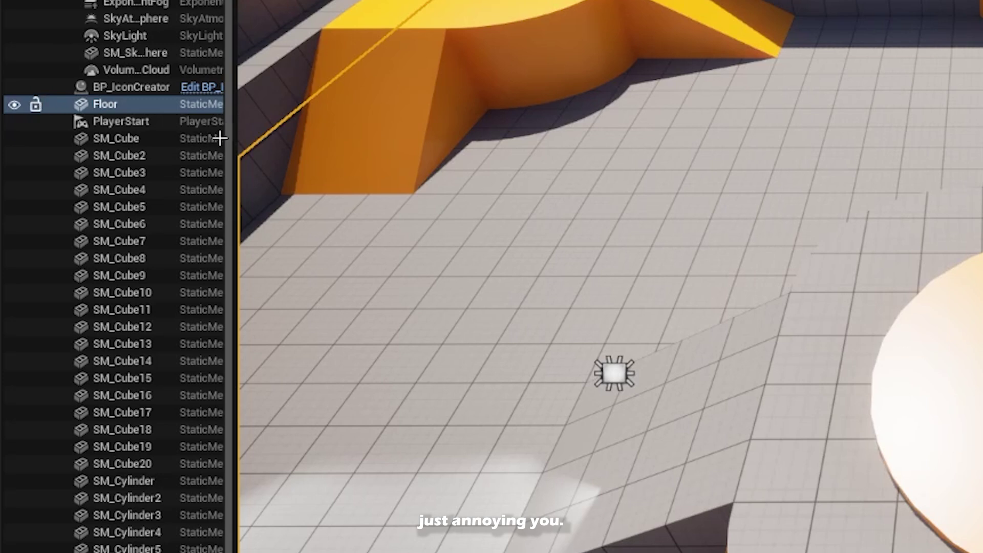
left_click(36, 105)
left_click(666, 10)
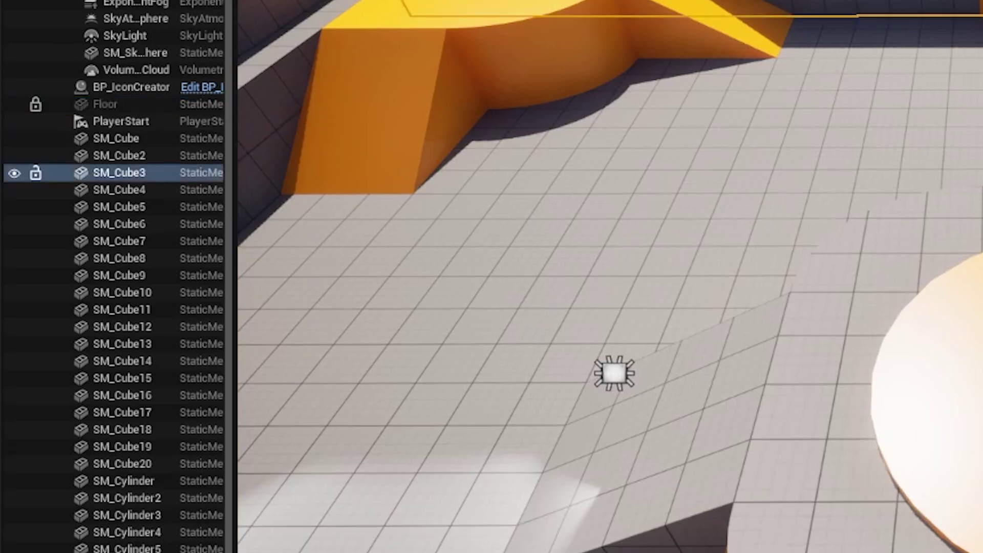
left_click(614, 373)
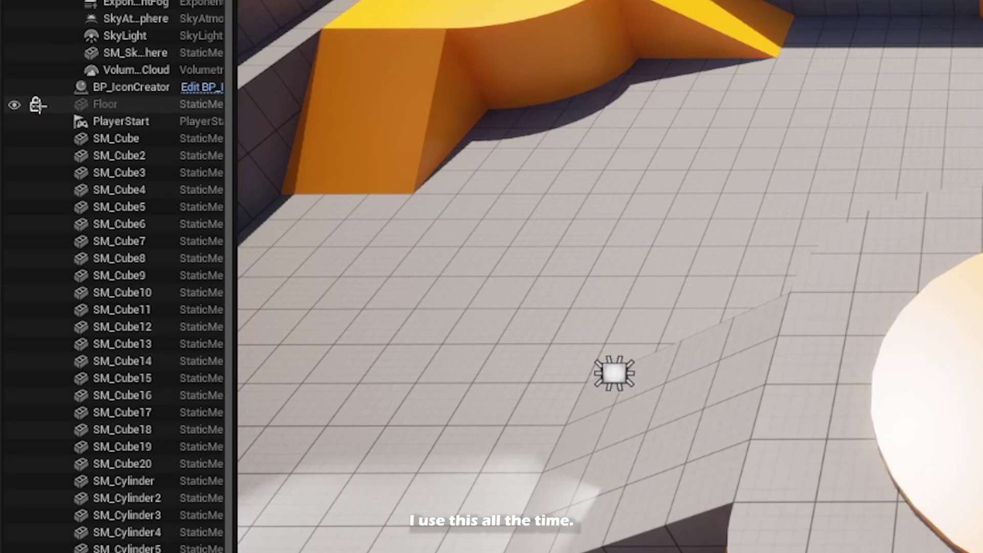
left_click(35, 104)
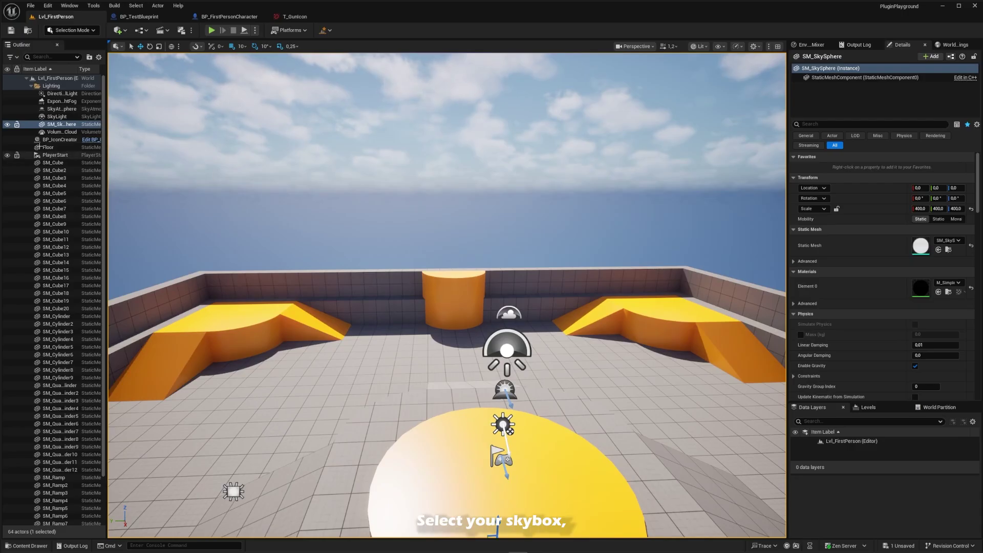
Lock the SM_SkySphere actor and select SM_QuarterCylinder5 in the level
left_click(17, 125)
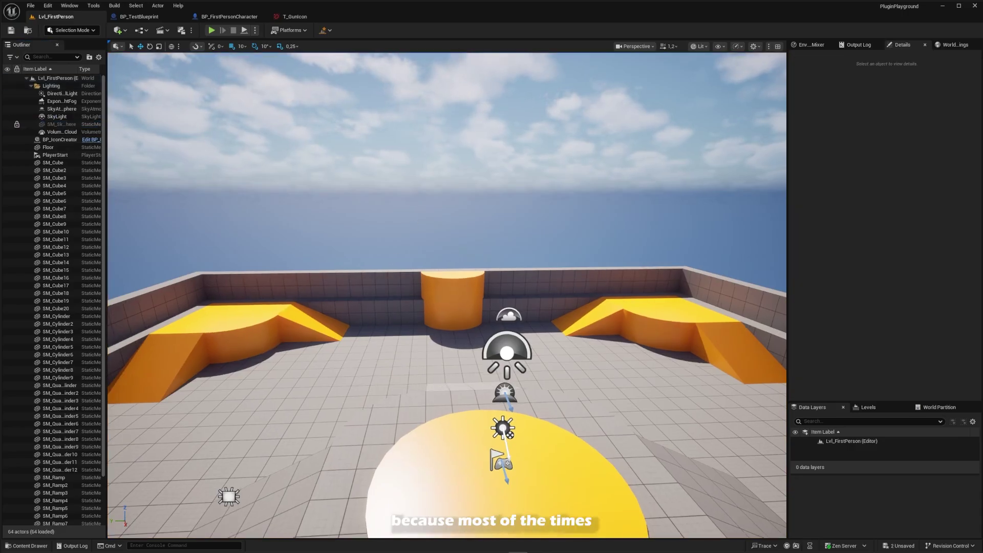
right_click_drag(507, 188, 511, 188)
right_click_drag(499, 275, 520, 304)
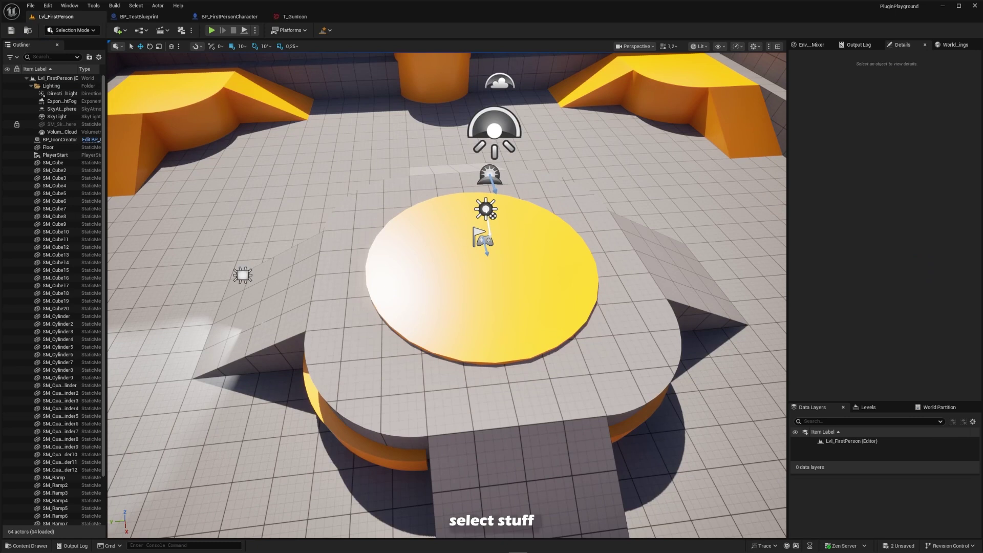
left_click(264, 317)
left_click(379, 390)
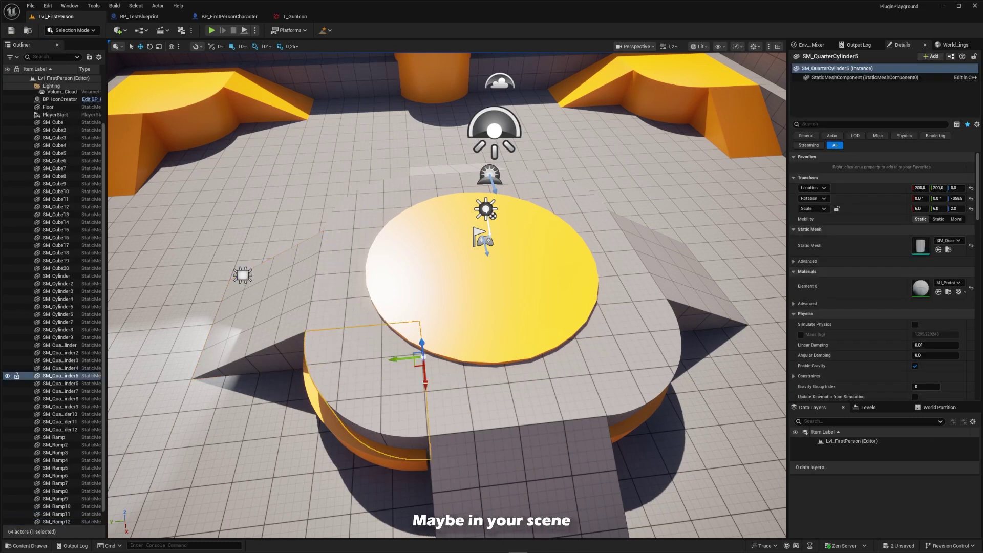
Lock the yellow SM_Cylinder disc, try selecting it in the level, and unlock it again
key("f")
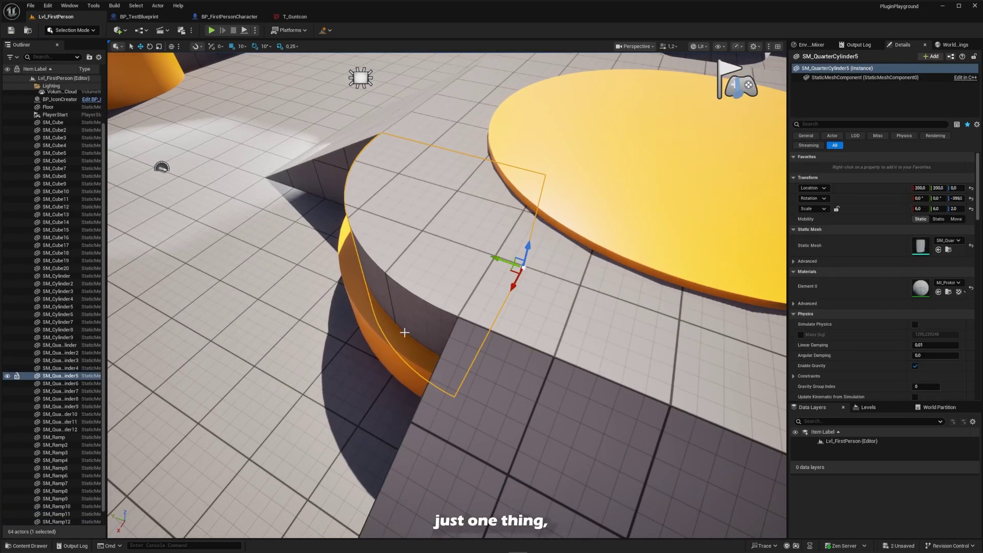
right_click_drag(368, 326, 317, 238)
key("s")
key("a")
left_click(294, 279)
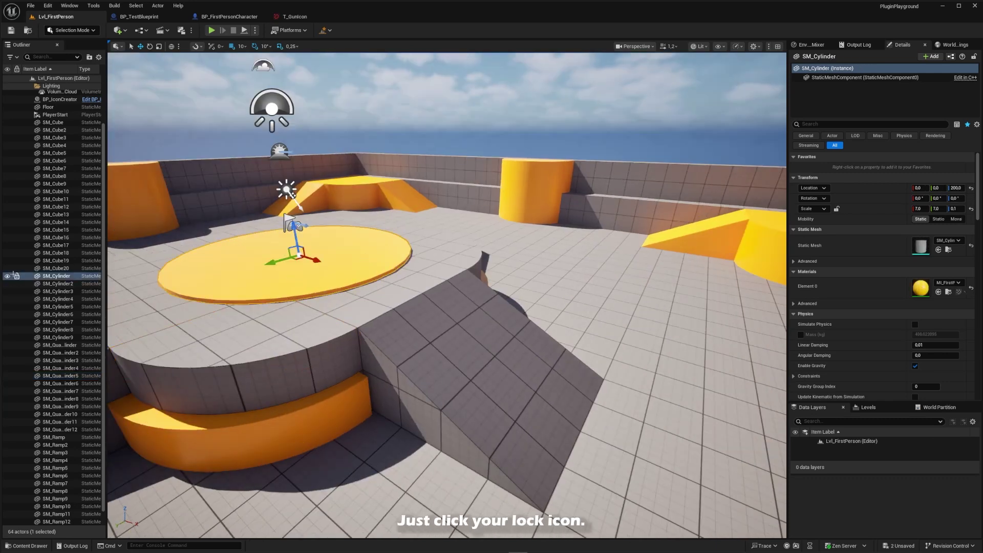
left_click(16, 276)
right_click(289, 275)
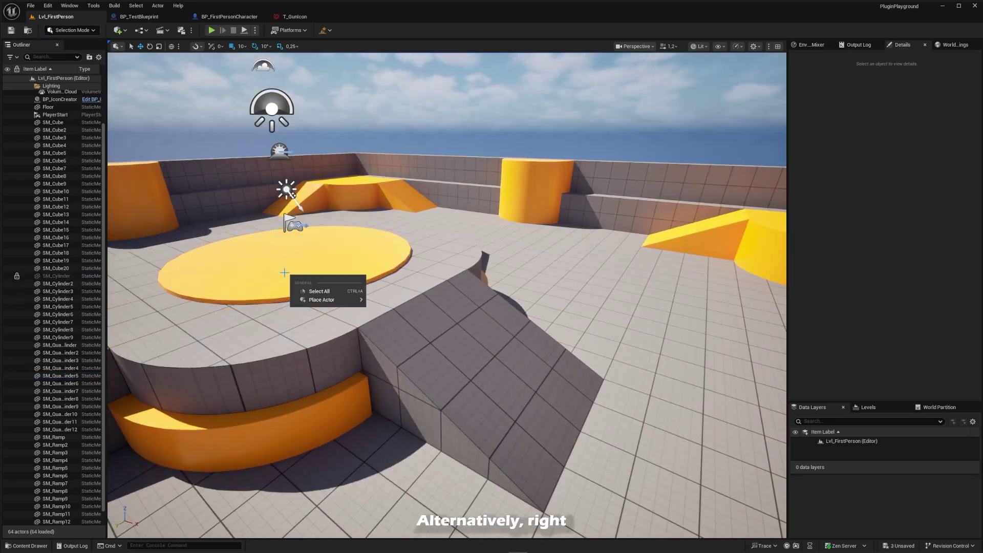
left_click(17, 276)
Bring up the actor commands for the yellow SM_Cylinder disc to find the Lock selection option
right_click(278, 264)
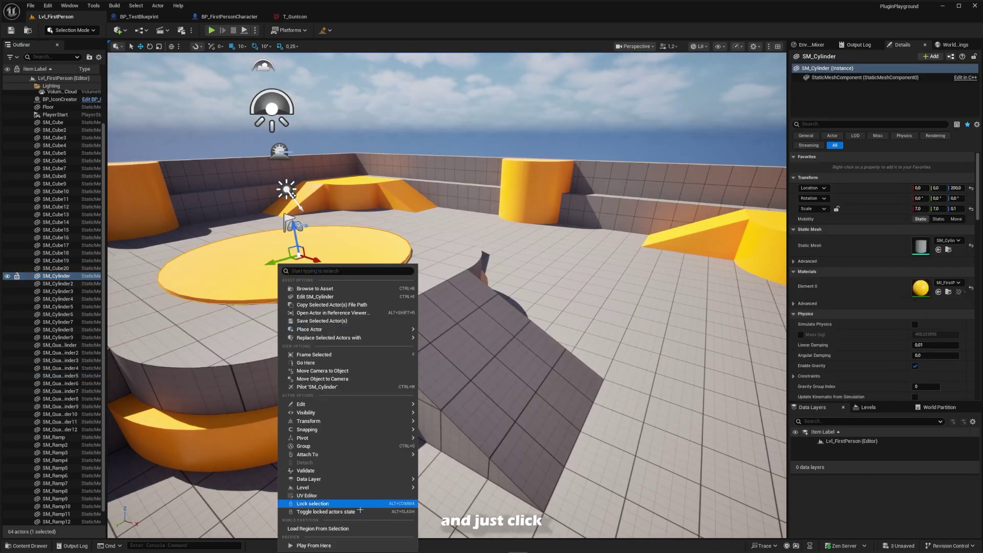
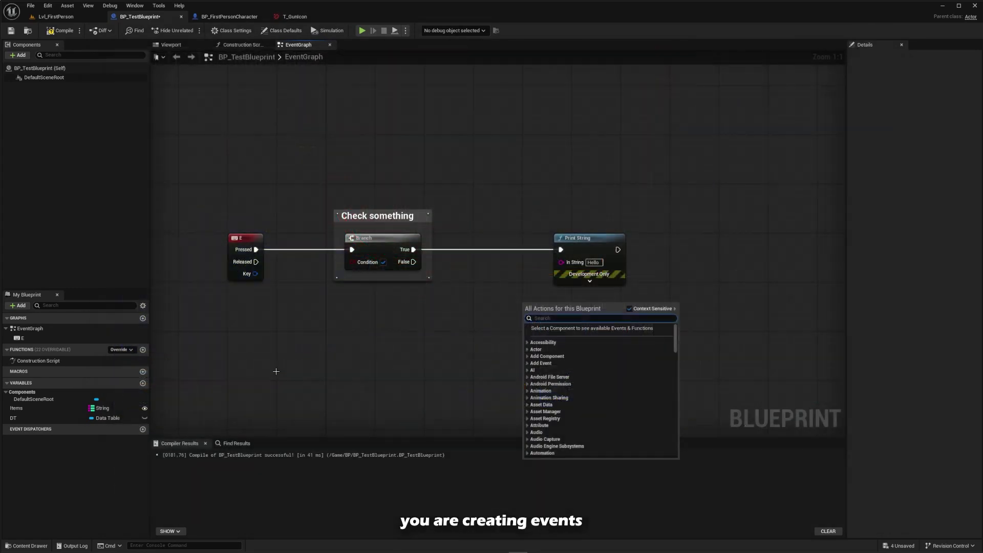
Create an event dispatcher named OnHealthChanged in BP_TestBlueprint
left_click(92, 461)
left_click(143, 429)
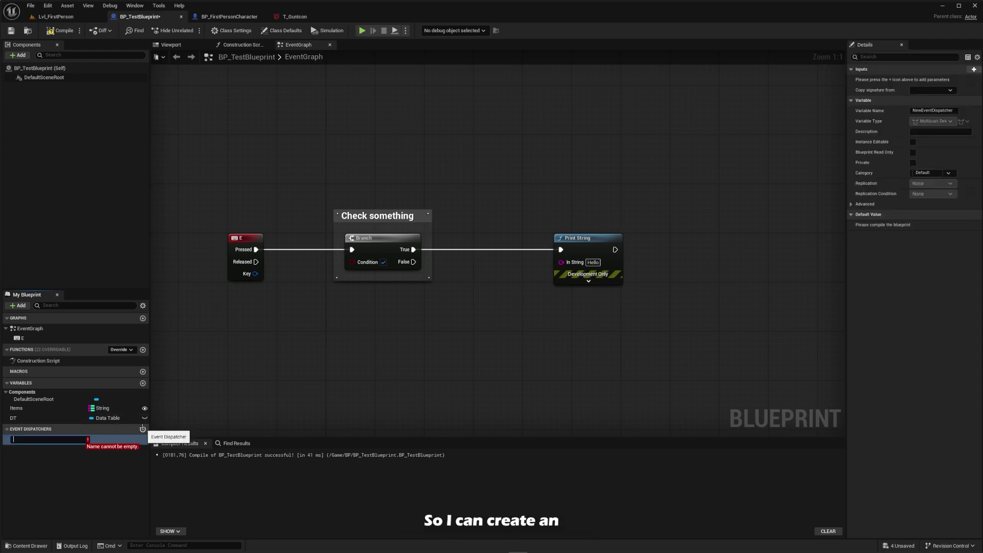
type("ONHealthChanged")
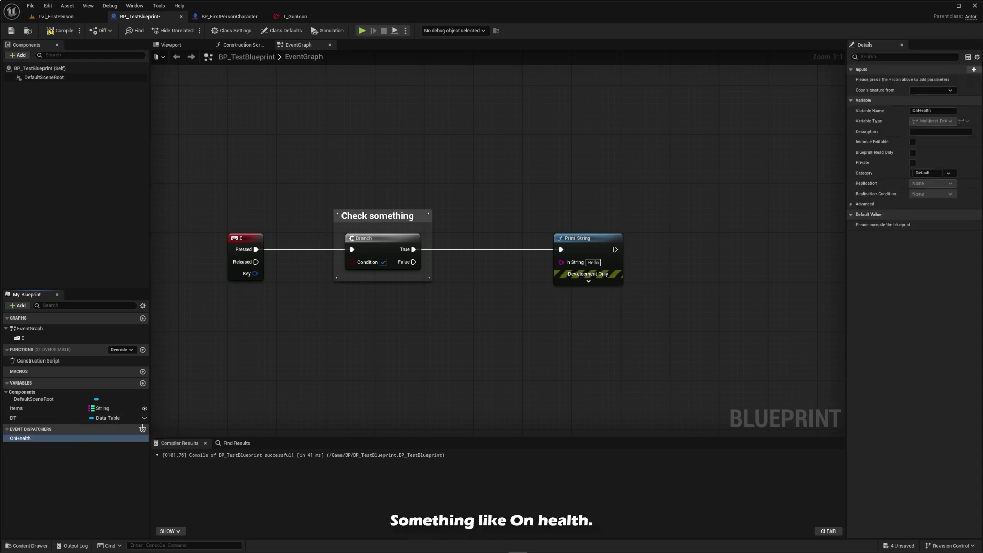
key("Return")
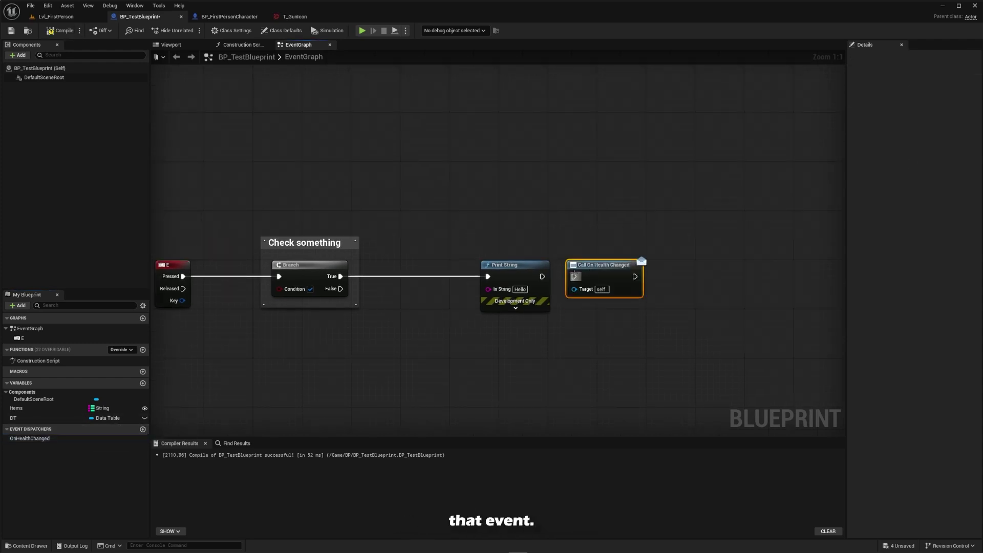
Add a Bind Event node for OnHealthChanged below the E key chain and attach a new custom event named DoSomething
left_click_drag(30, 438, 407, 348)
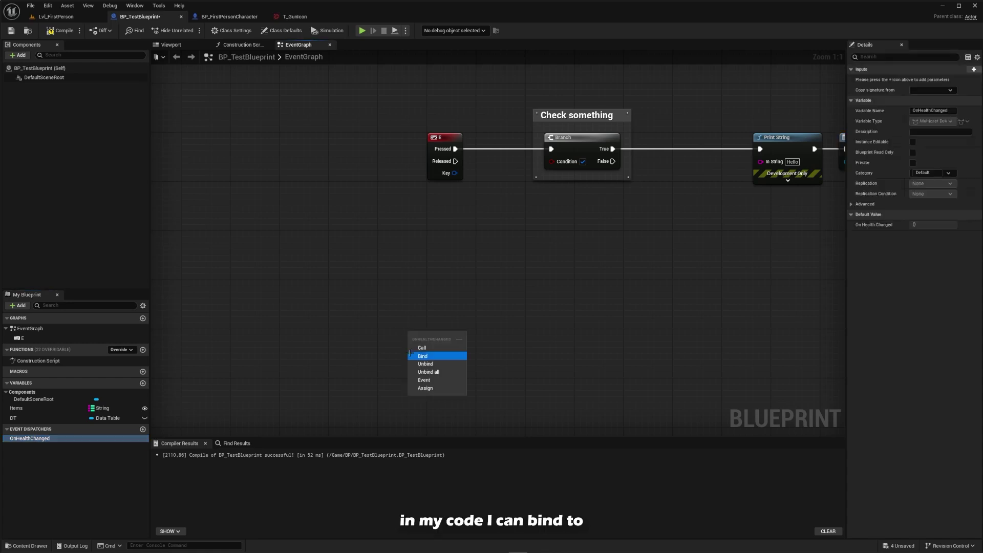
left_click(418, 355)
left_click_drag(334, 343, 292, 408)
type("add c")
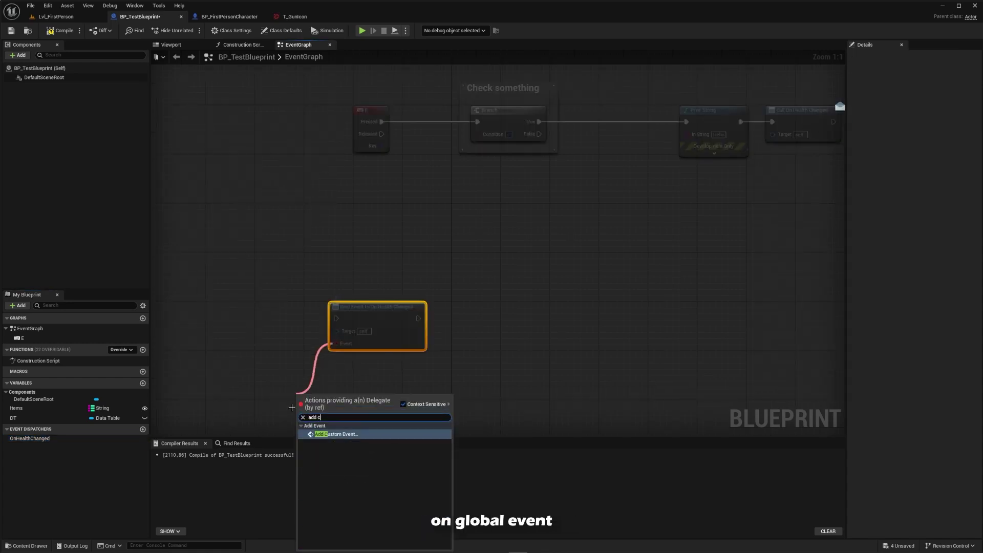
key("Return")
type("DoS")
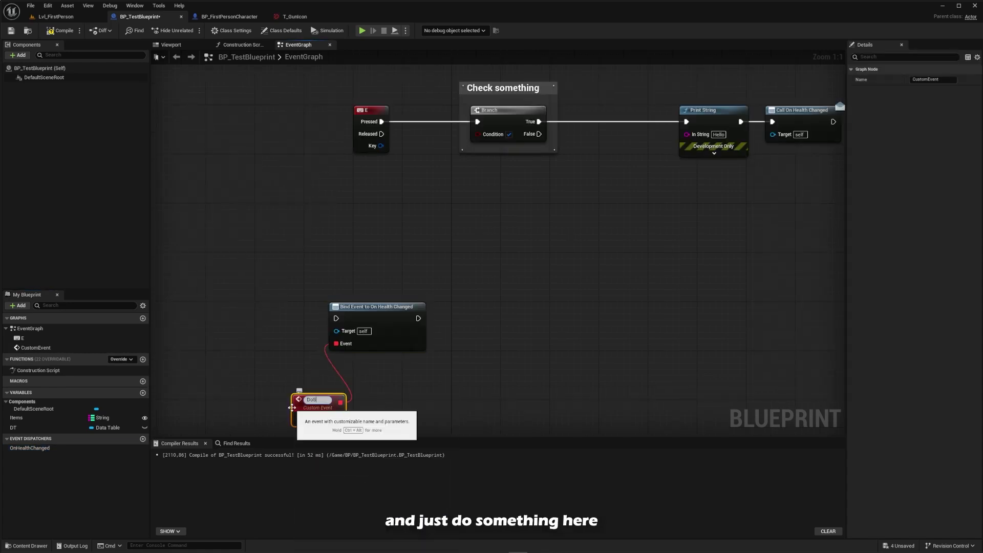
type("omet")
type("hing")
key("Return")
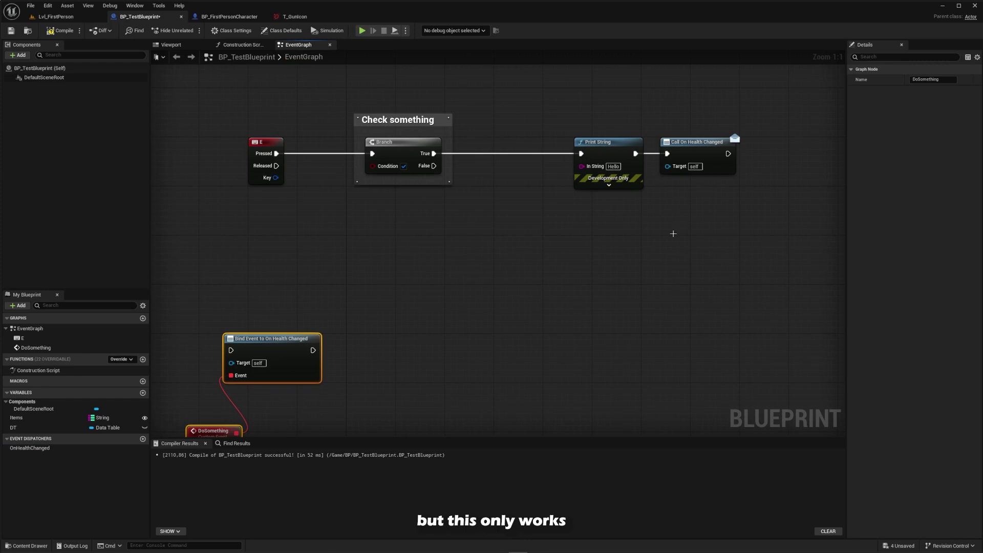
Examine the dispatcher's call and bind nodes, then the Bind Global Event and Call Global Event nodes beside them
mouse_move(681, 233)
left_mouse_down()
mouse_move(686, 153)
mouse_move(704, 122)
left_mouse_up()
left_click_drag(751, 120, 650, 191)
left_click(351, 355)
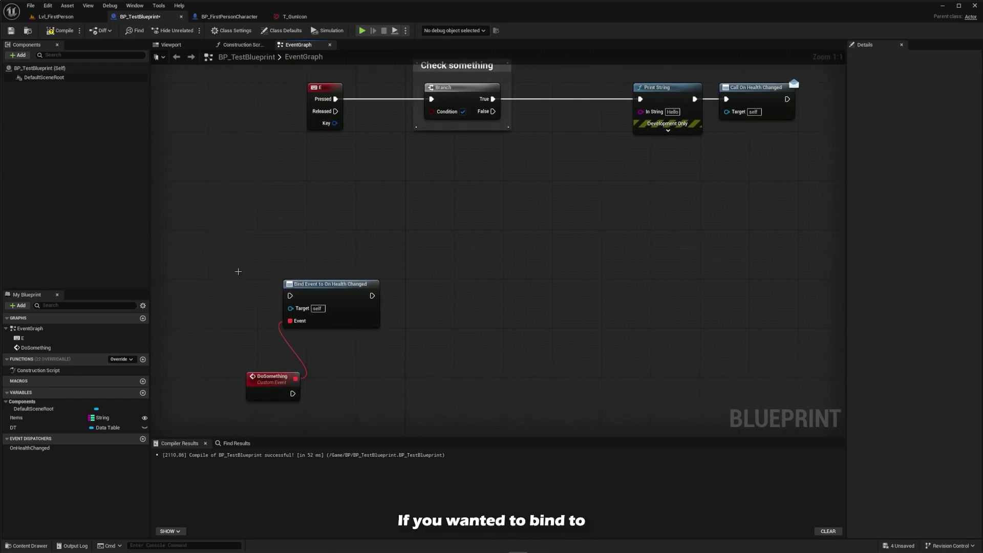
mouse_move(210, 251)
left_mouse_down()
mouse_move(371, 226)
mouse_move(373, 202)
mouse_move(439, 332)
left_mouse_up()
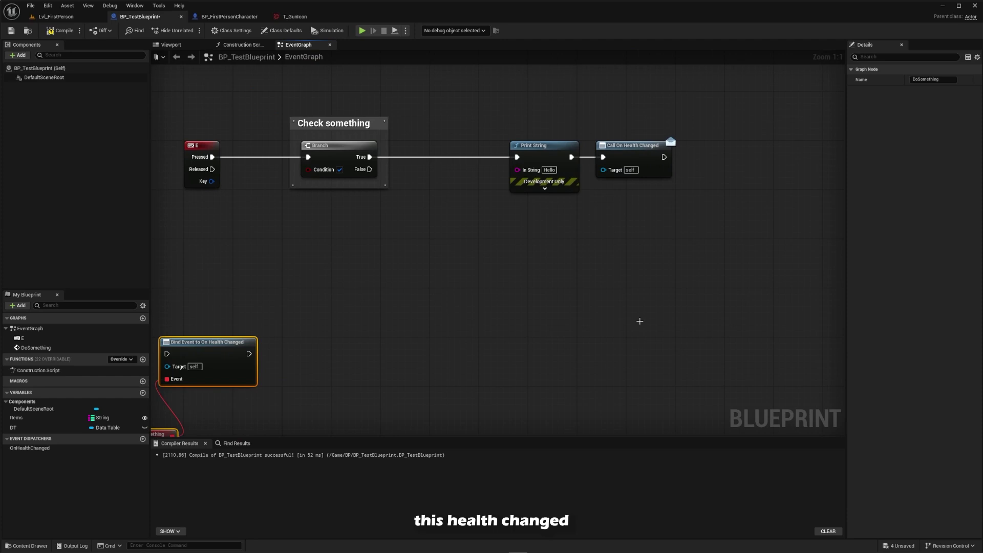
mouse_move(639, 323)
left_mouse_down()
mouse_move(628, 77)
mouse_move(634, 175)
left_mouse_up()
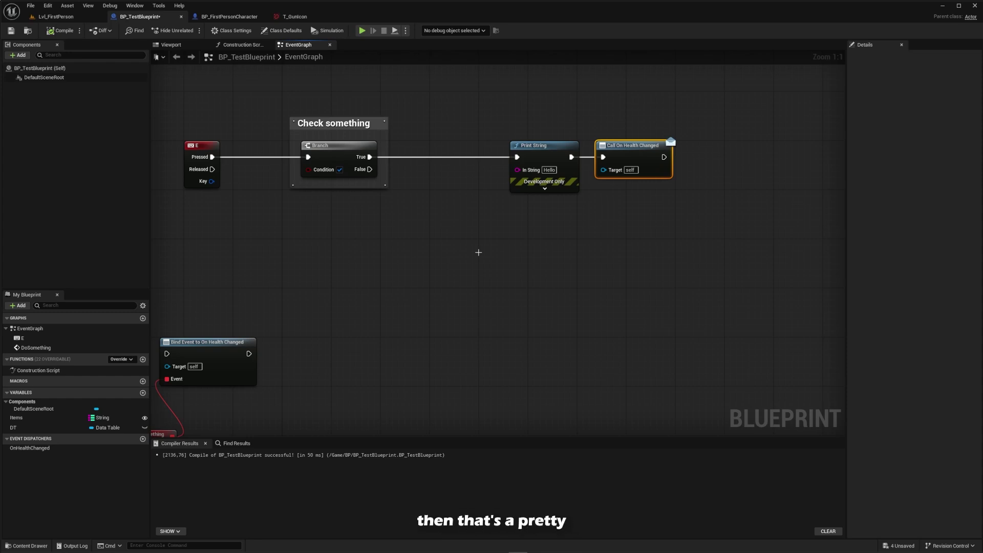
right_click_drag(472, 232, 448, 283)
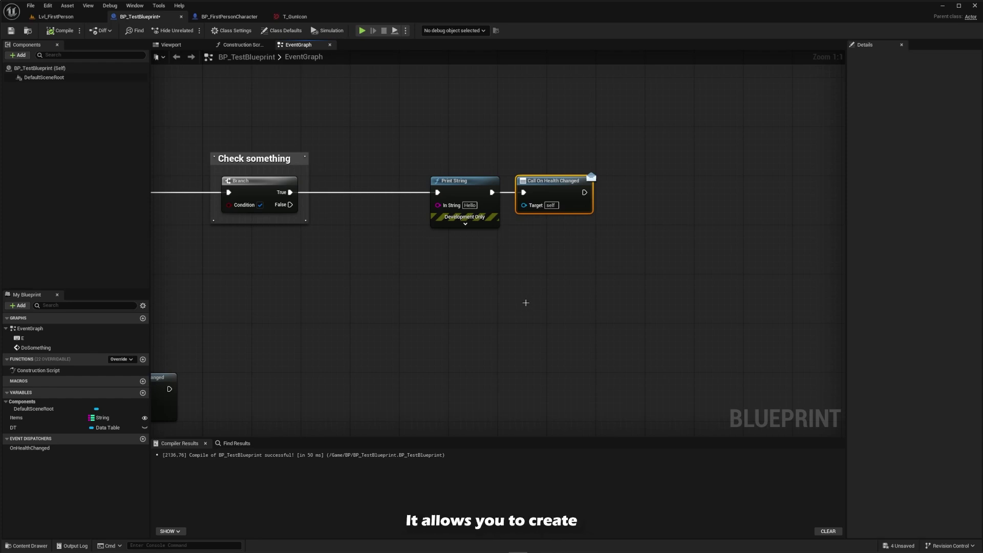
right_click_drag(621, 244, 467, 270)
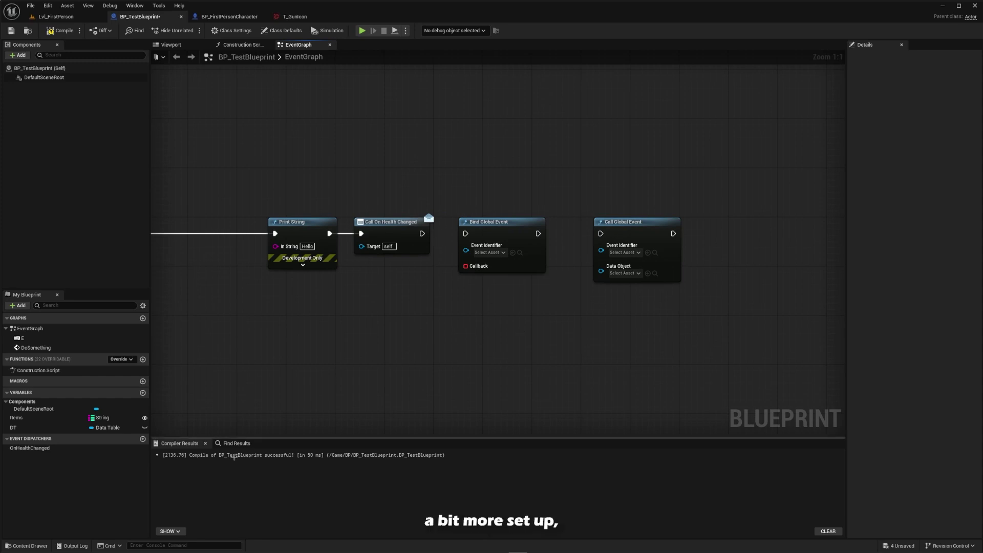
right_click_drag(396, 386, 365, 399)
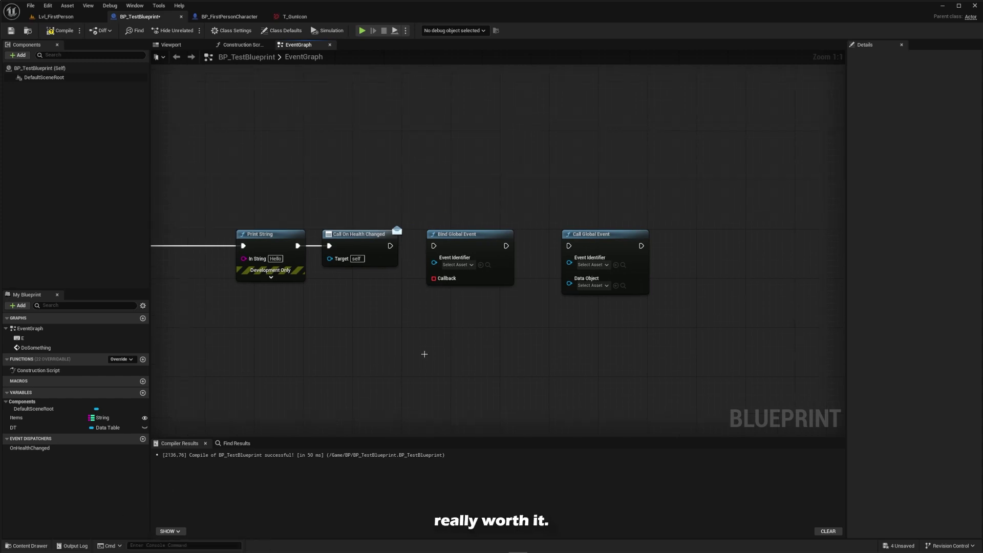
Save all changes and create a Global Event Identifier data asset named GEI_OnGameEnded in the BP folder
key("ctrl+shift+s")
key("ctrl+space")
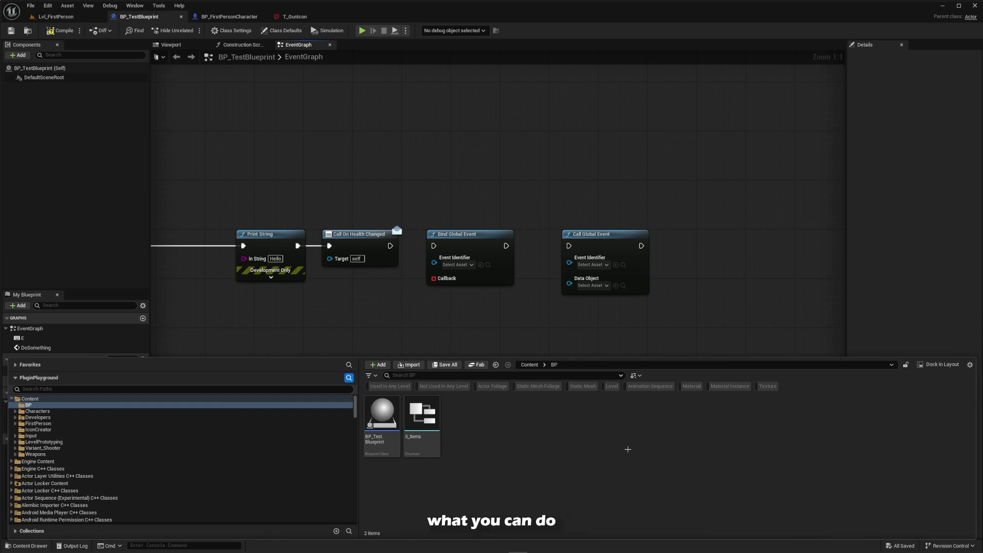
right_click(556, 435)
mouse_move(579, 425)
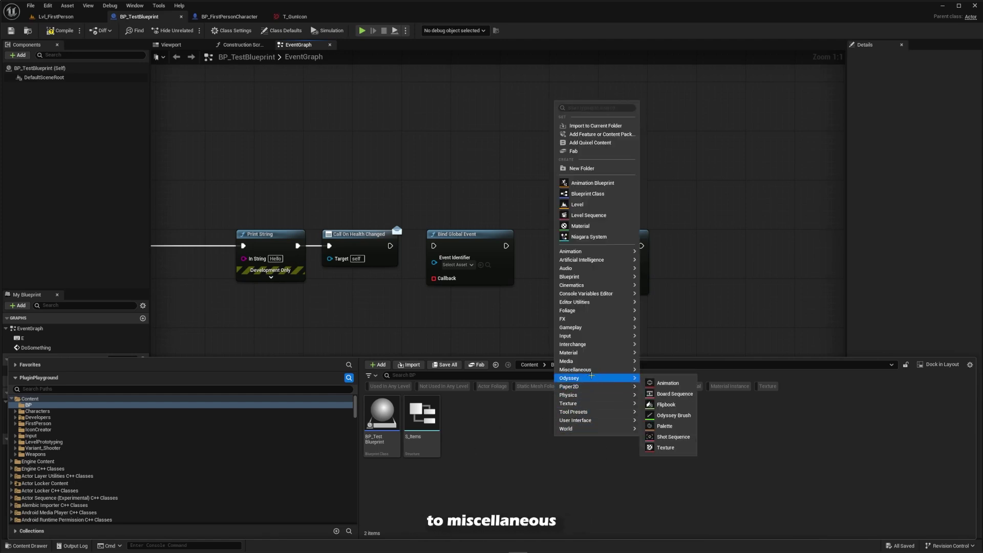
mouse_move(614, 369)
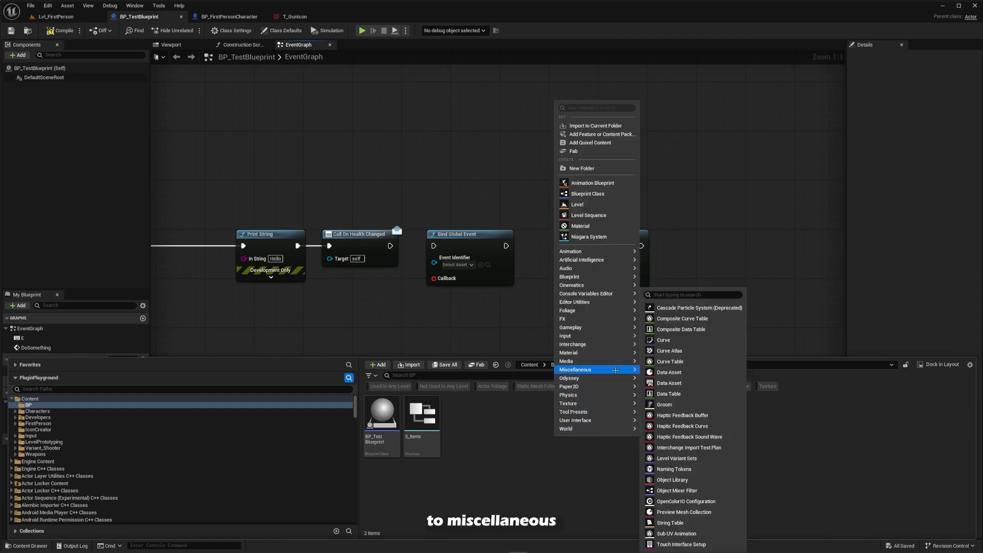
left_click(722, 374)
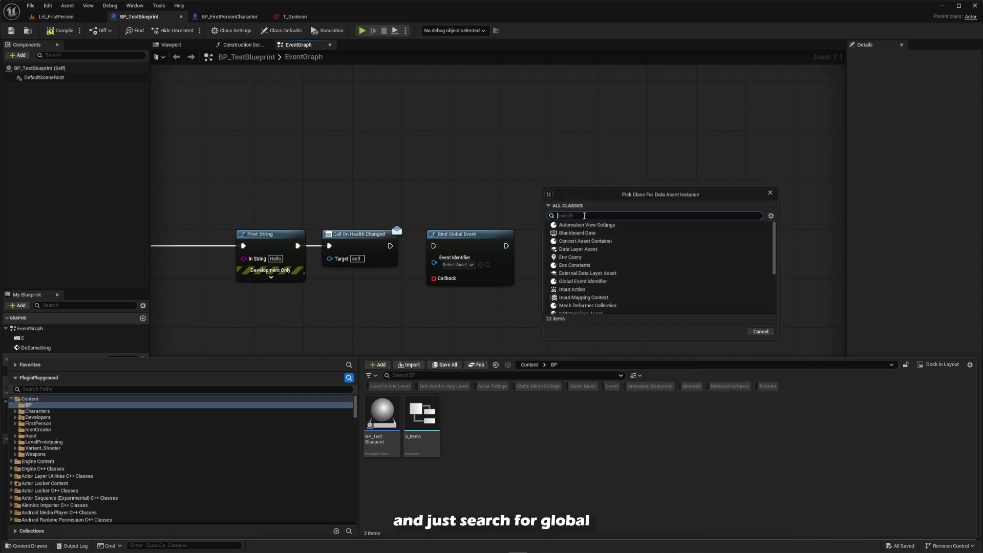
type("global event")
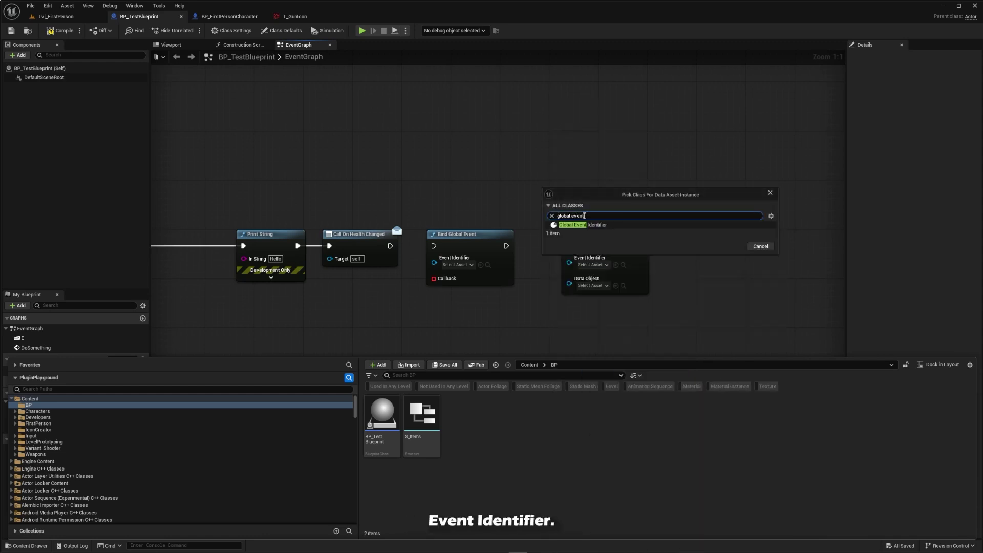
left_click(726, 226)
left_click(730, 247)
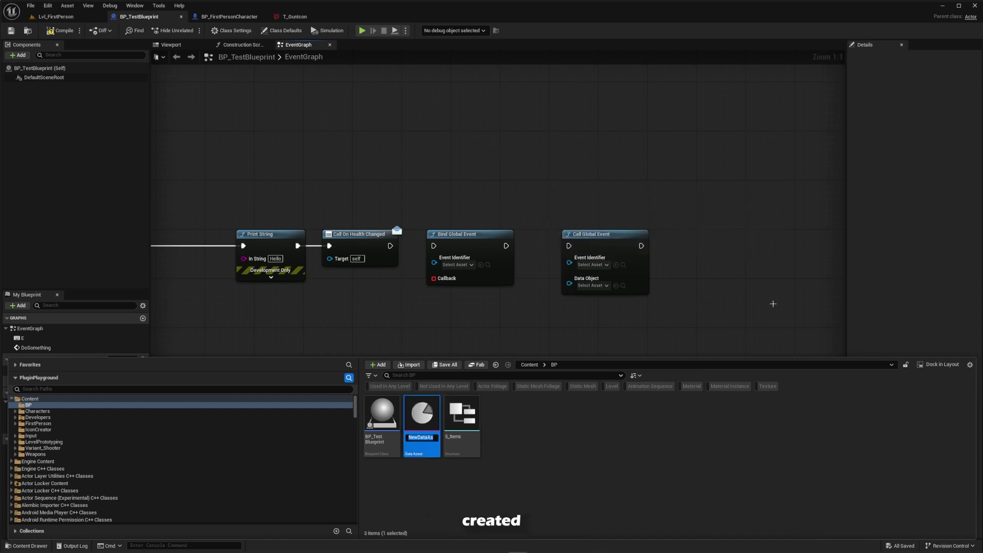
type("GEL_On")
type("GameEn")
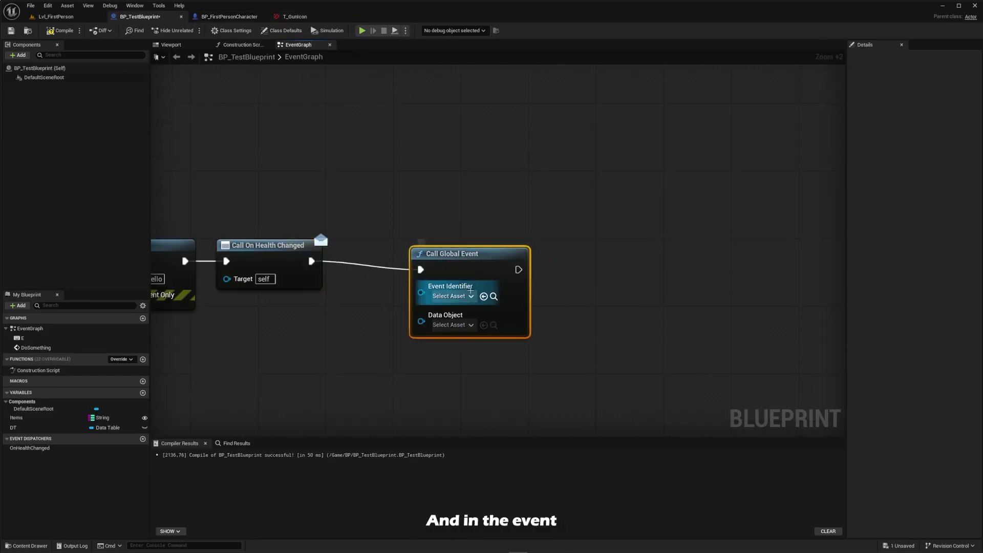
Align the Call Global Event node with the chain and set its Event Identifier to GEI_OnGameEnded
left_click(460, 296)
left_click_drag(466, 287, 477, 247)
left_click(456, 288)
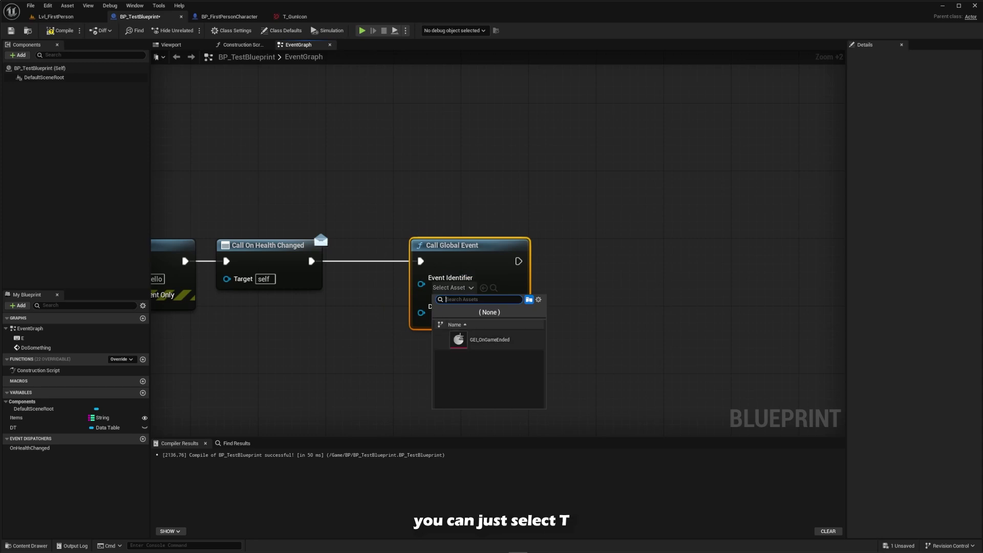
left_click(461, 338)
right_click_drag(617, 322, 587, 310)
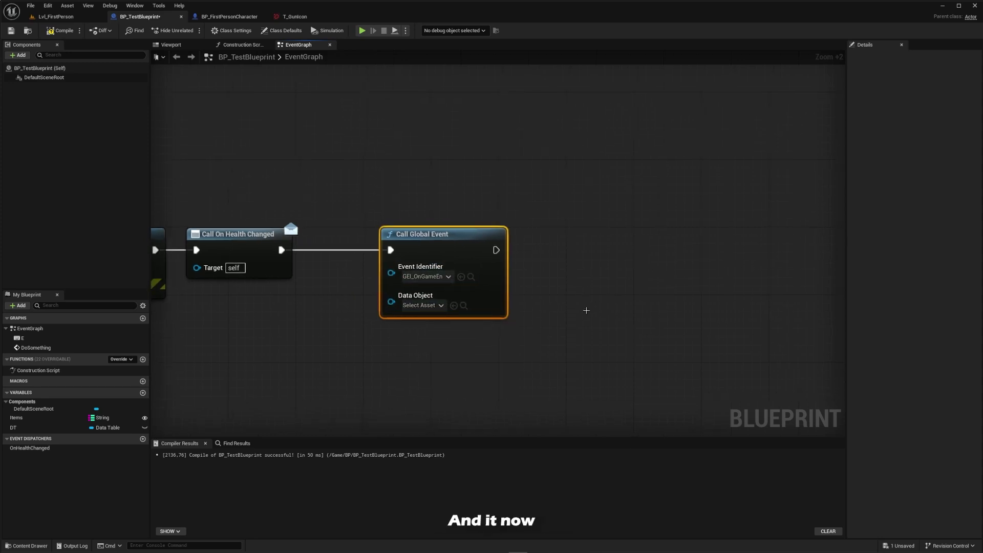
Add two Boolean input parameters to the OnHealthChanged event dispatcher
left_click(140, 446)
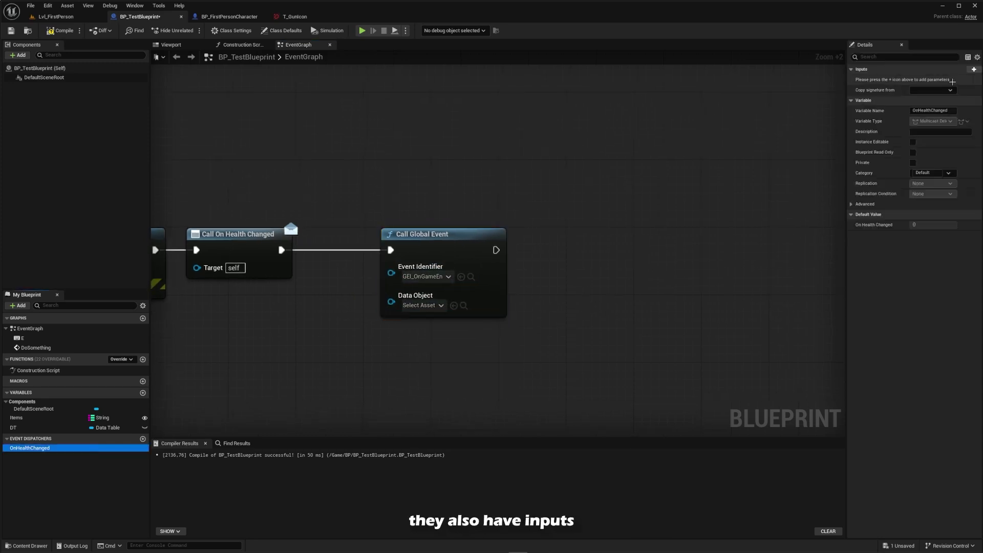
left_click(965, 71)
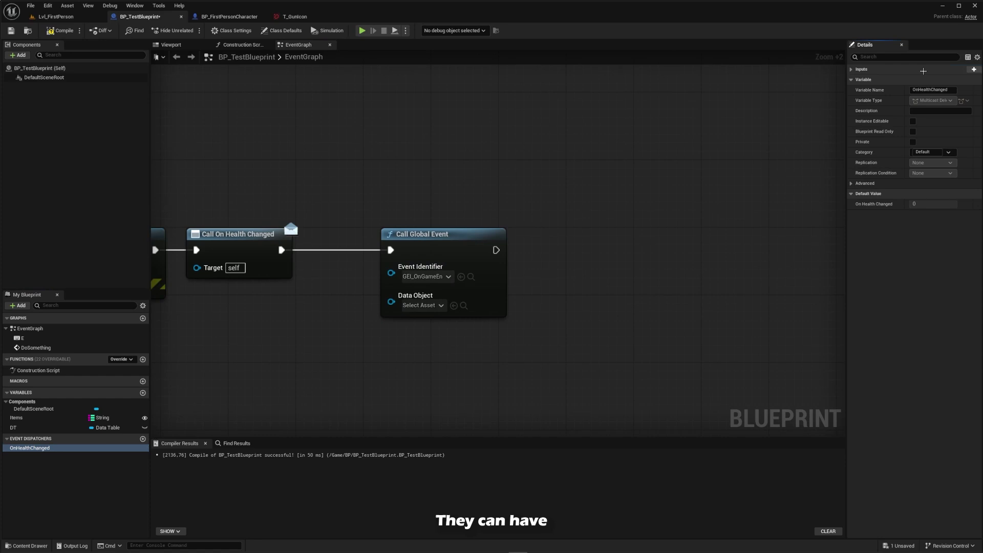
left_click(910, 79)
left_click(909, 70)
left_click(910, 70)
left_click(966, 71)
left_click(966, 70)
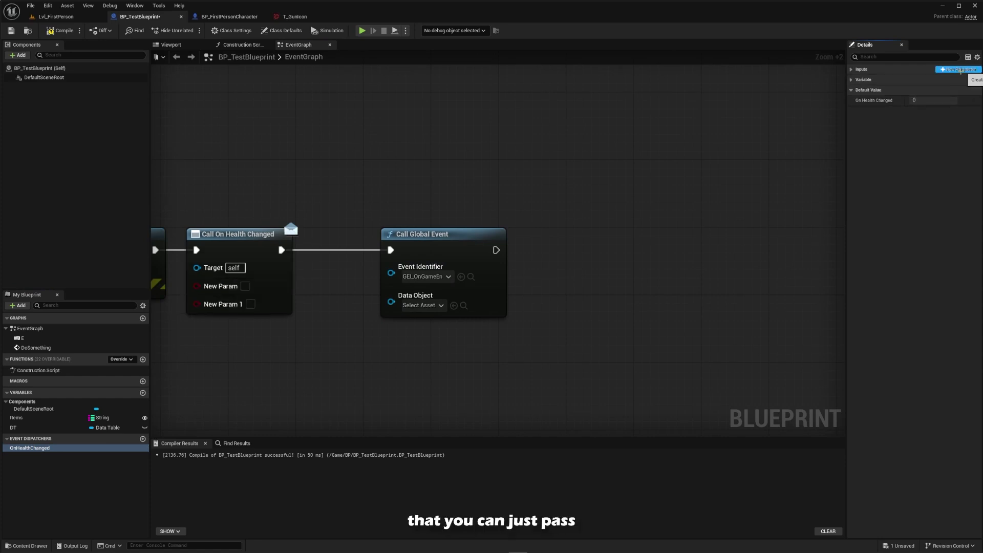
Compare the new parameters on the Call On Health Changed node with the Data Object input of Call Global Event
scroll(320, 210, "up", 5)
scroll(349, 297, "down", 4)
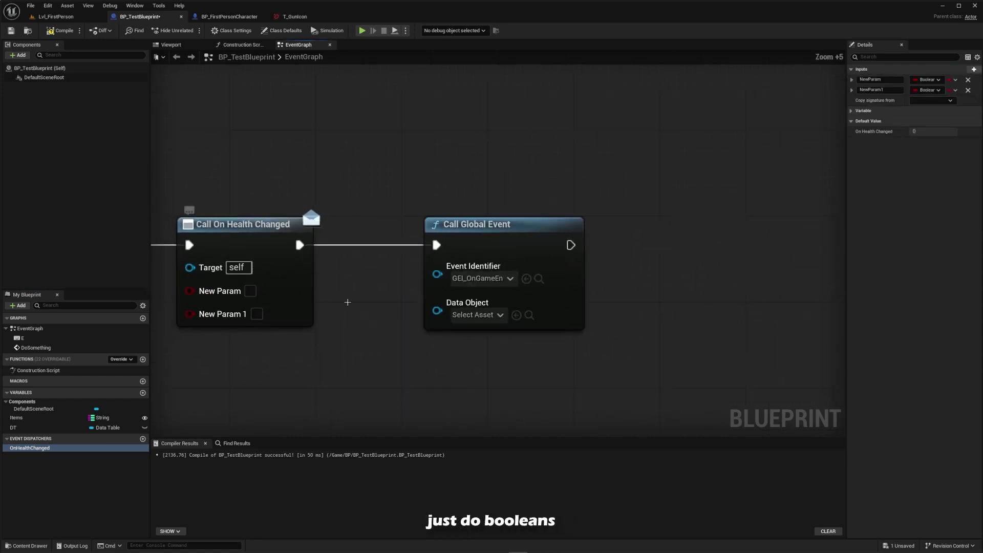
left_click(468, 313)
left_click(469, 313)
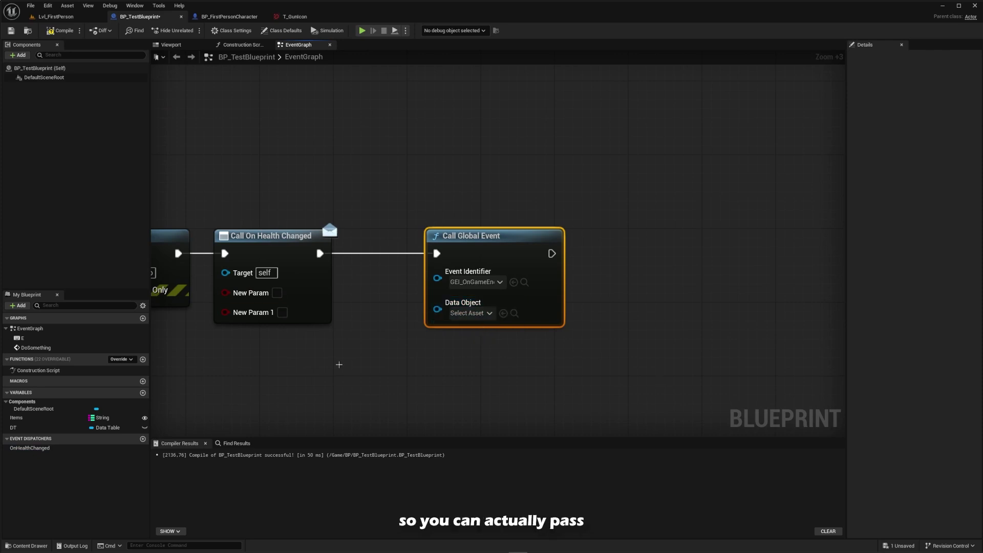
right_click_drag(742, 362, 714, 367)
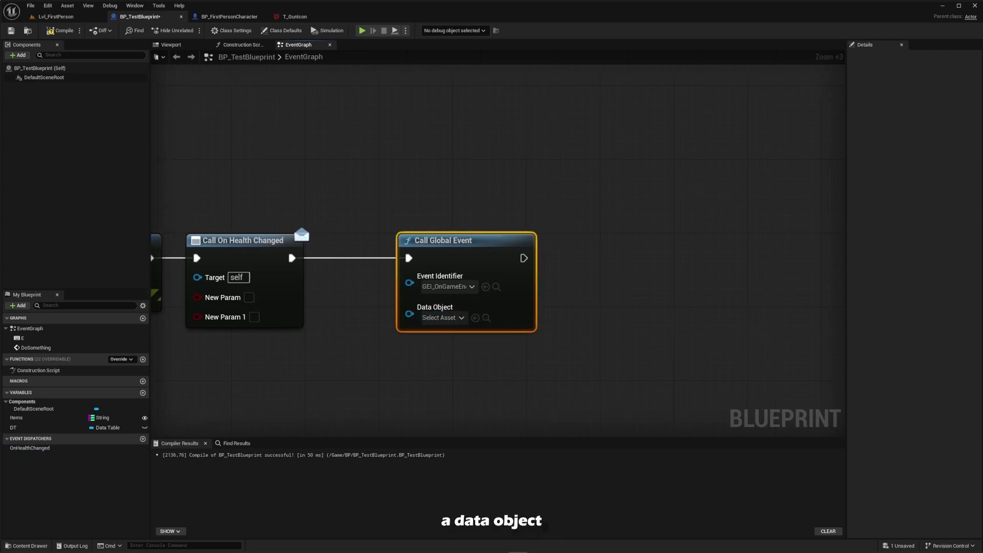
right_click_drag(446, 287, 416, 262)
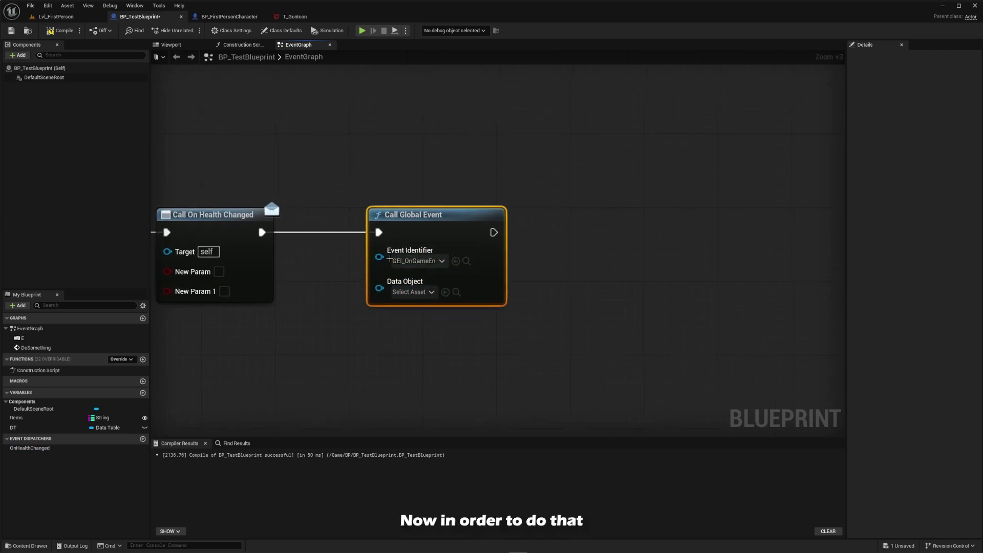
Create a Blueprint class with Object as its parent in the BP folder and name it GameEndetData
key("ctrl+space")
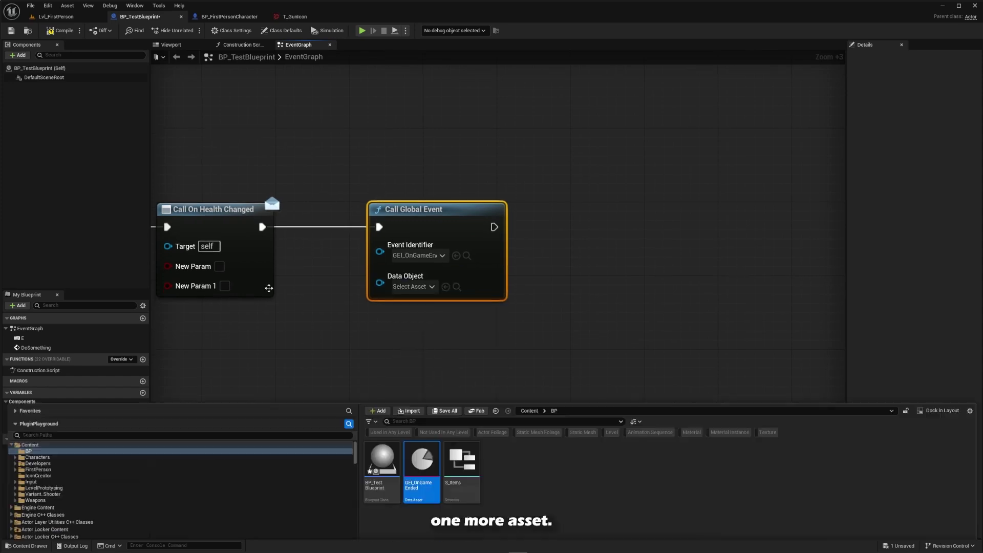
right_click(549, 476)
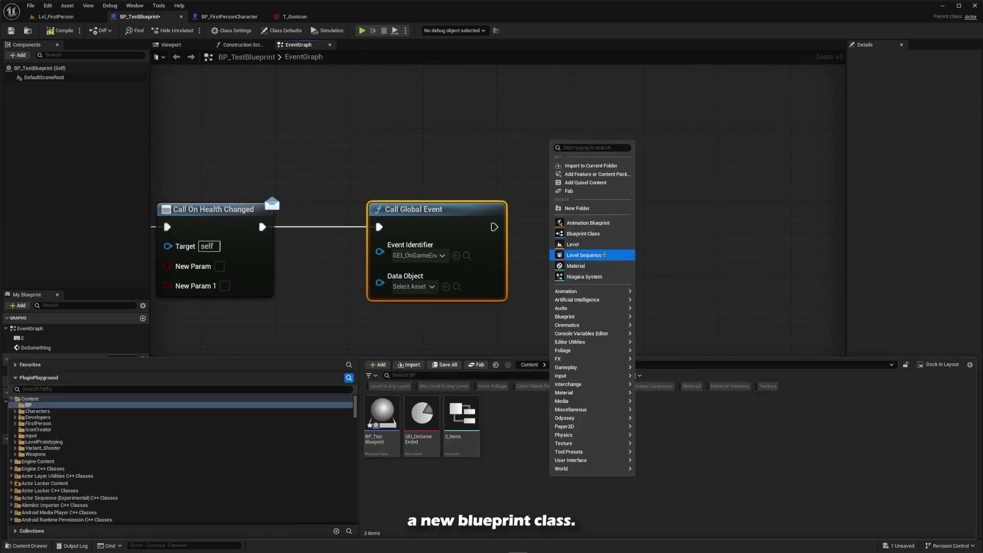
left_click(584, 234)
left_click(557, 332)
left_click(569, 360)
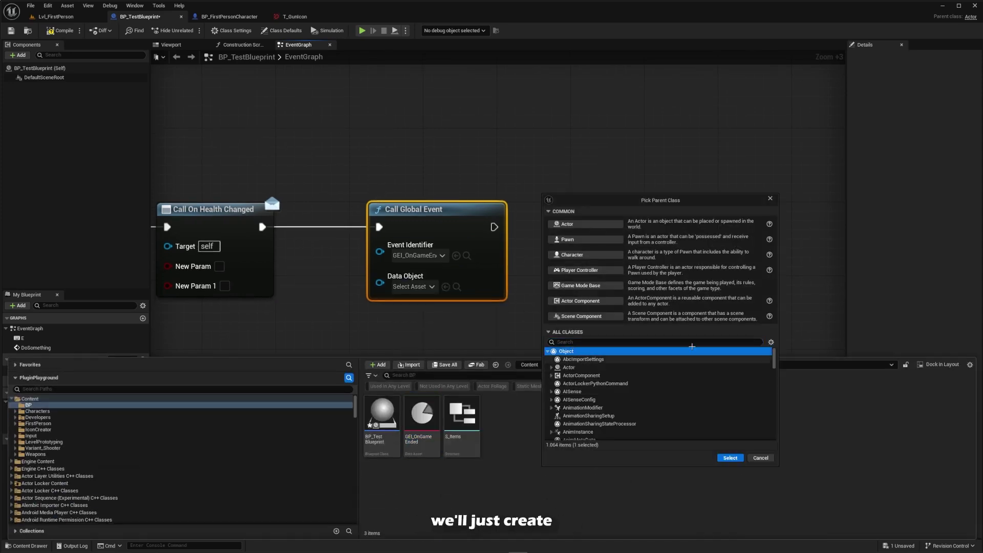
left_click(731, 455)
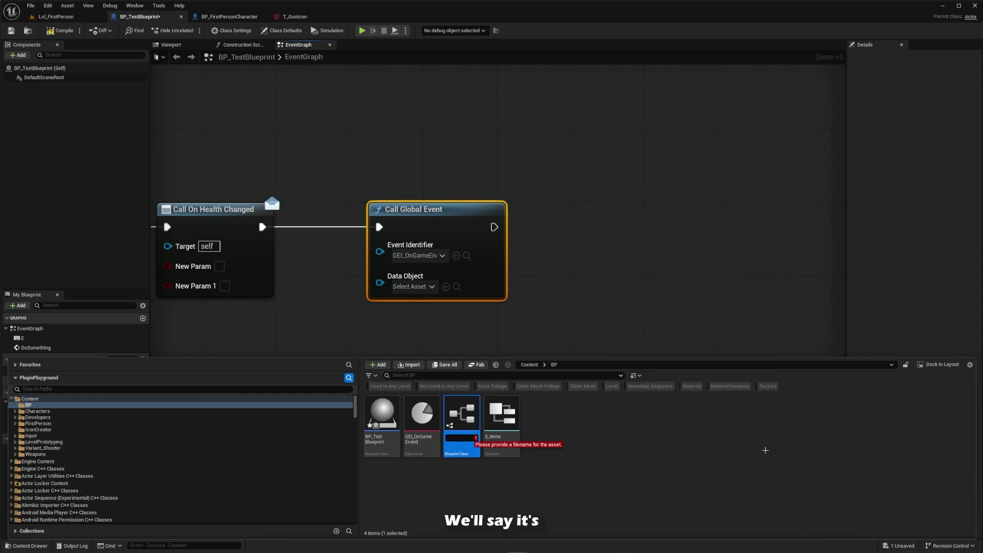
type("Ga,eE")
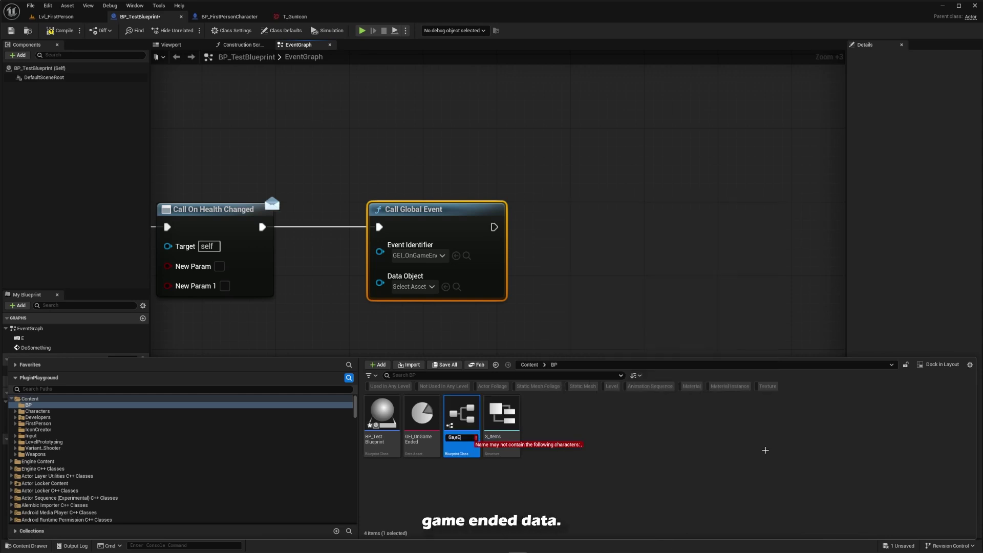
type("meEndetData")
key("Return")
Open GameEndetData and add a Boolean variable PlayerDied and a Float variable Score
double_click(423, 425)
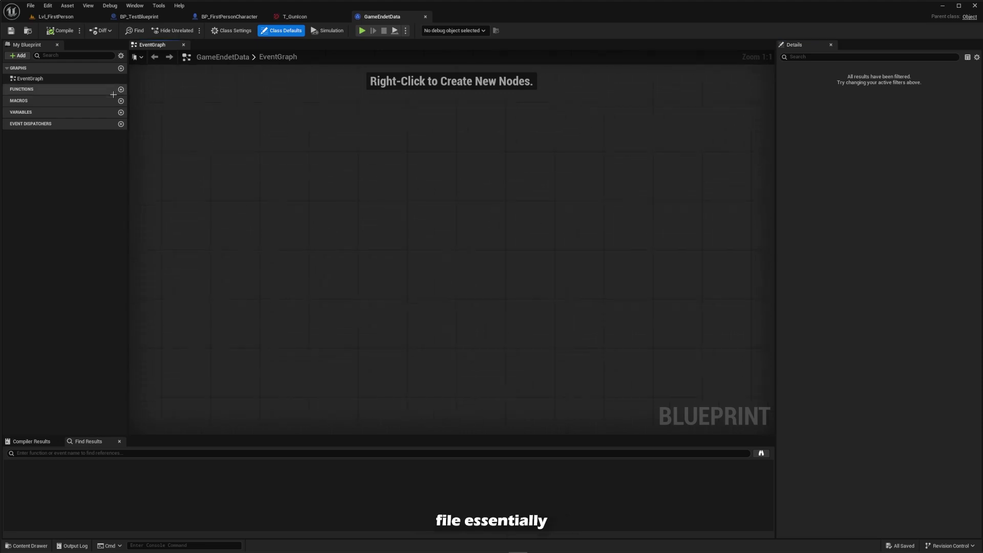
left_click(120, 112)
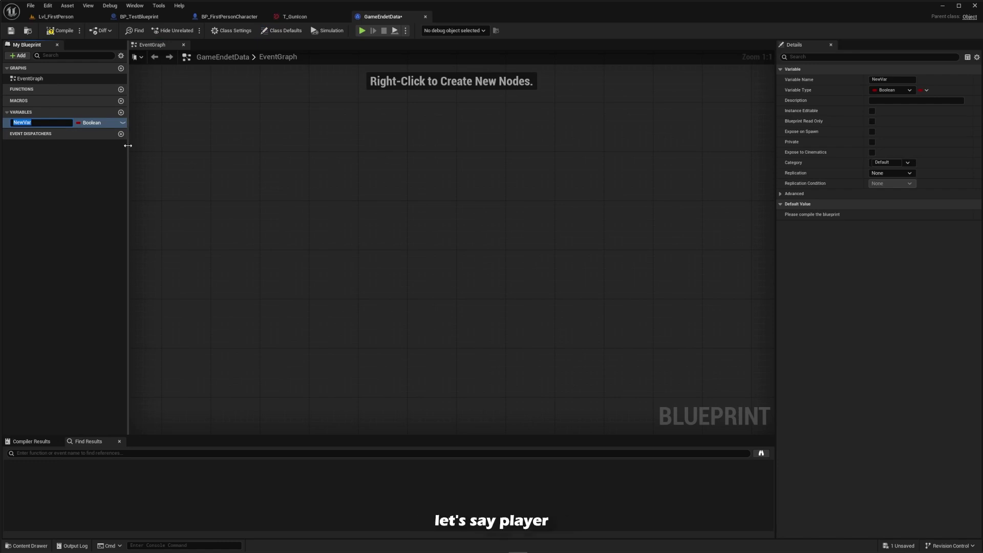
type("Ga")
key("BackSpace")
key("BackSpace")
type("PlayerDied")
key("Return")
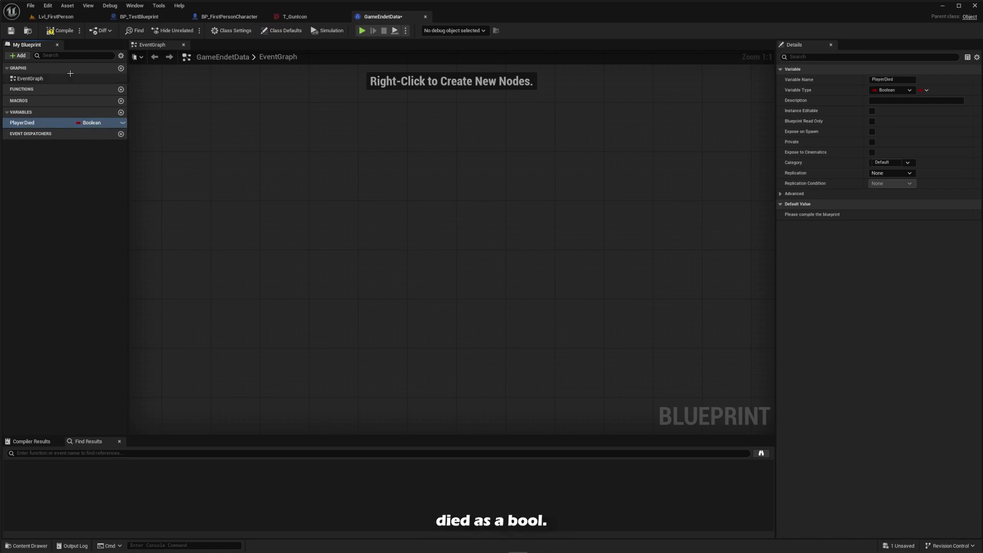
left_click(121, 111)
type("Score")
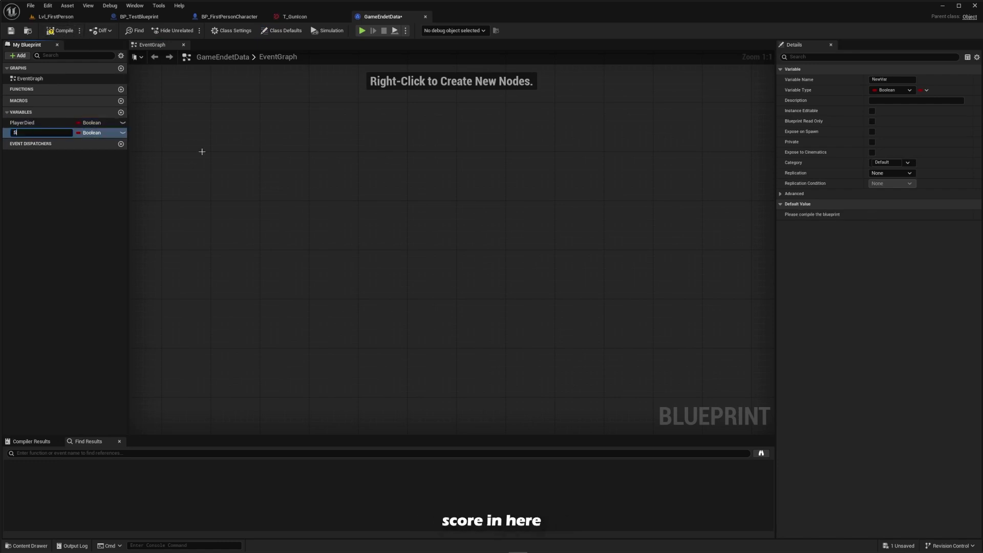
In BP_TestBlueprint, set the Data Object of the Call Global Event node to GameEndetData
left_click(229, 17)
right_click_drag(635, 250, 264, 232)
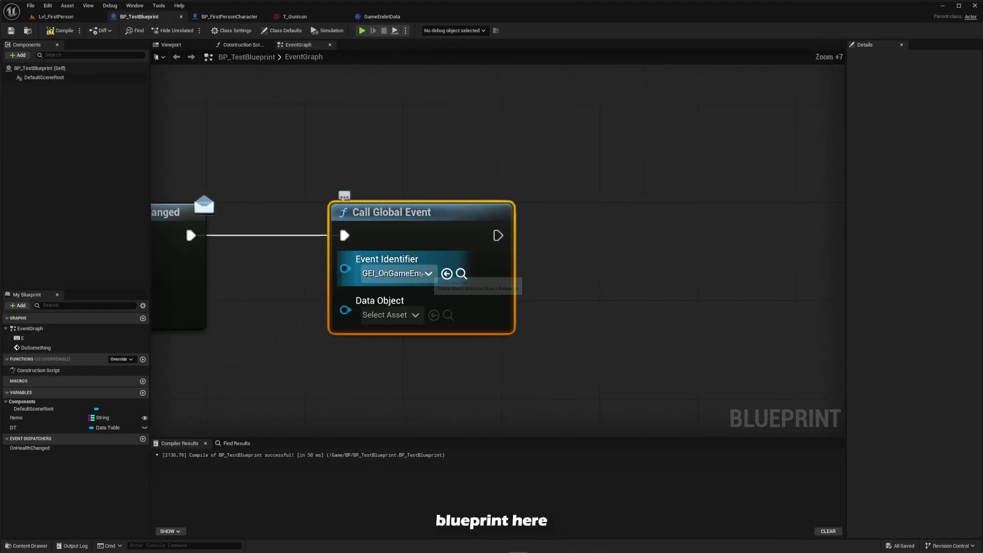
left_click(416, 316)
left_click(426, 325)
left_click(416, 318)
type("GameEnde")
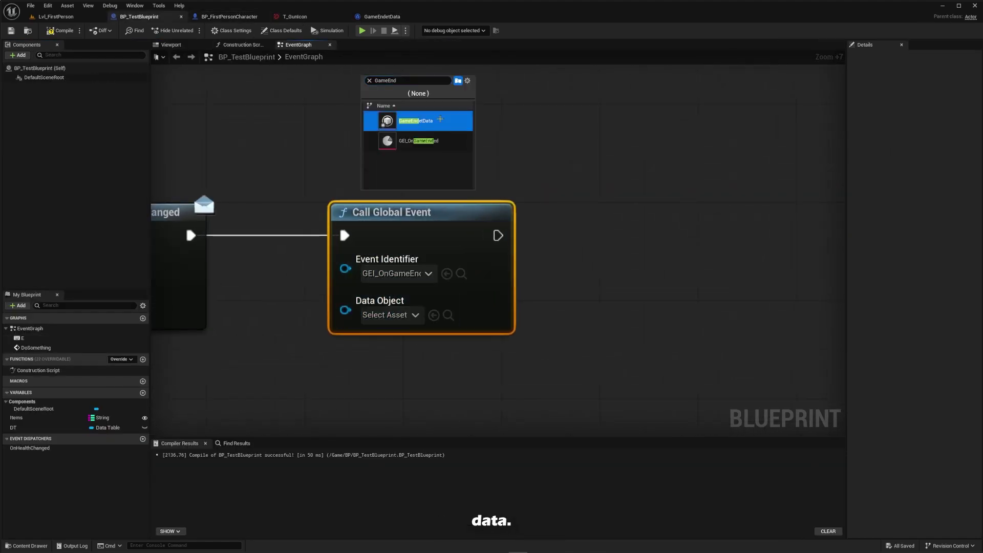
left_click(439, 121)
Move the Call Global Event node farther away from Call On Health Changed to make room between them
left_click_drag(434, 231, 705, 230)
right_click_drag(550, 343, 488, 316)
scroll(564, 289, "down", 2)
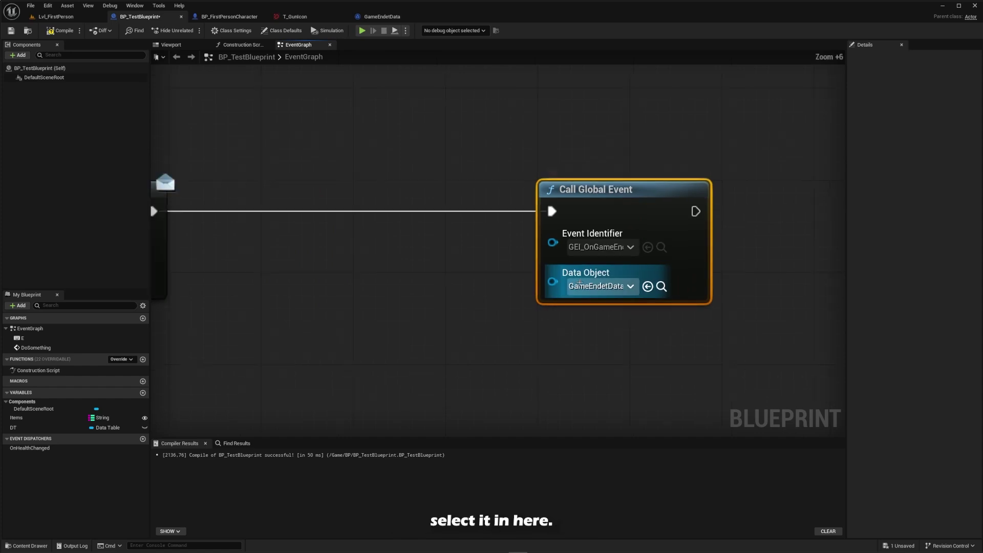
right_click_drag(568, 285, 652, 282)
Insert a Construct Object from Class node between Call On Health Changed and Call Global Event, with GameEndetData as its class
right_click(388, 219)
type("construct")
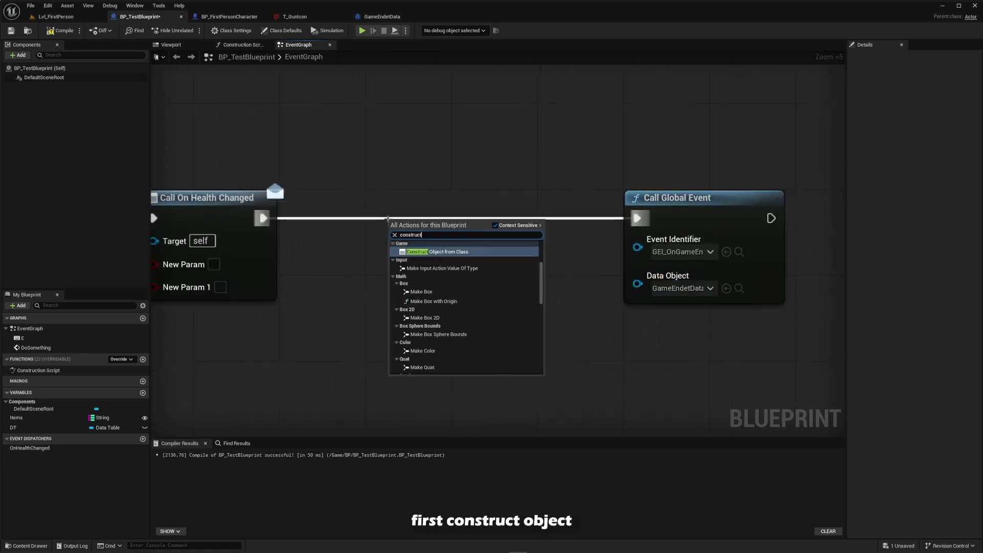
key("Return")
left_click_drag(415, 219, 399, 207)
left_click(408, 252)
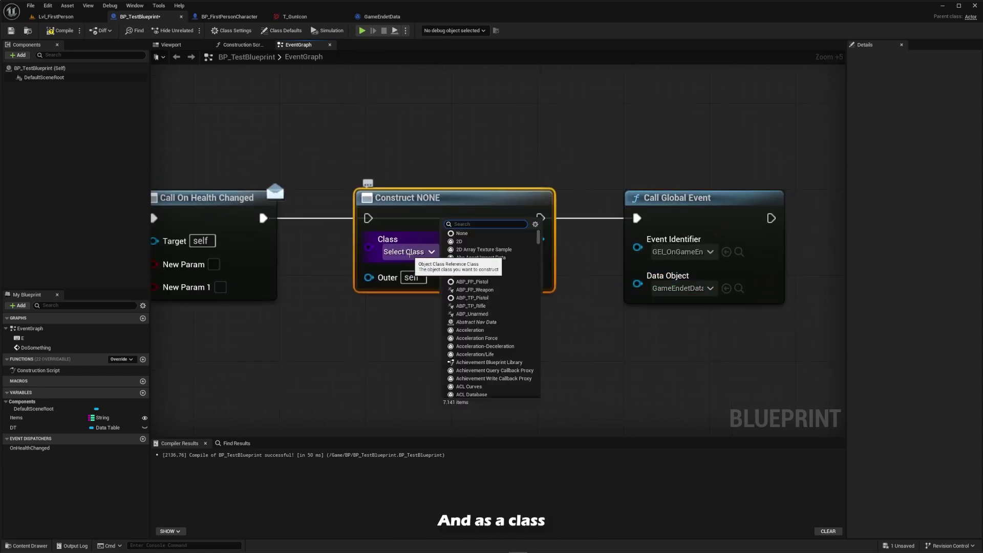
type("gameend")
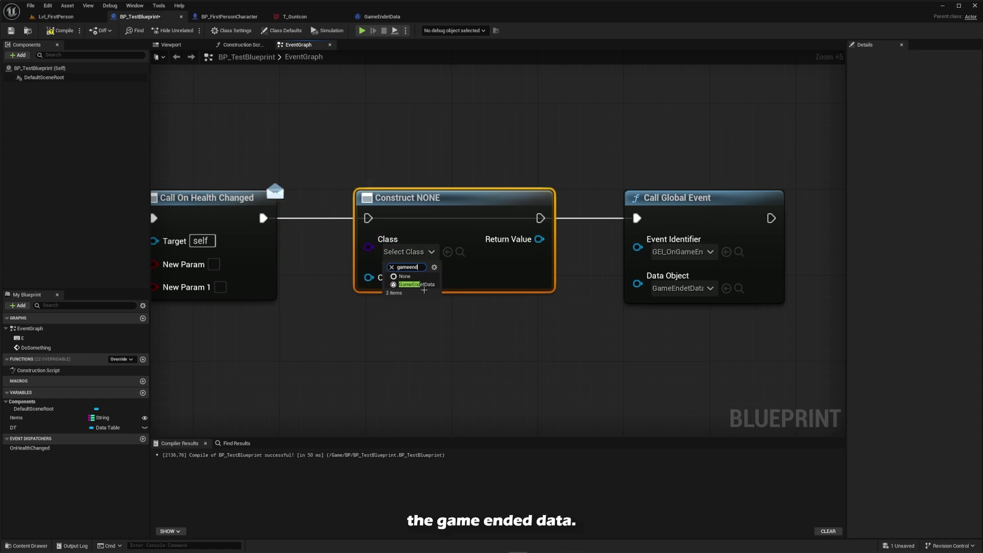
key("Return")
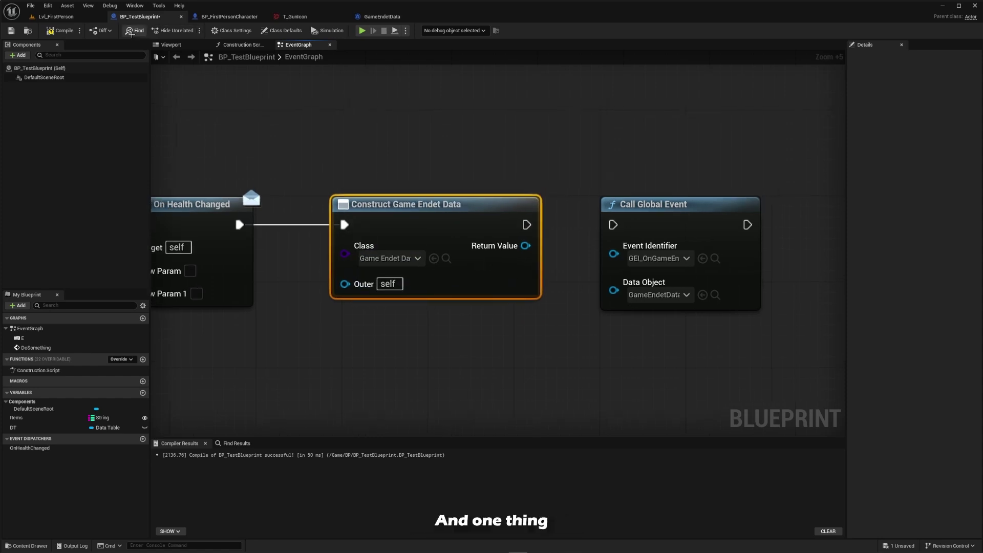
In GameEndetData, make PlayerDied and Score instance editable and exposed on spawn, and compile and save the changes
left_click(385, 16)
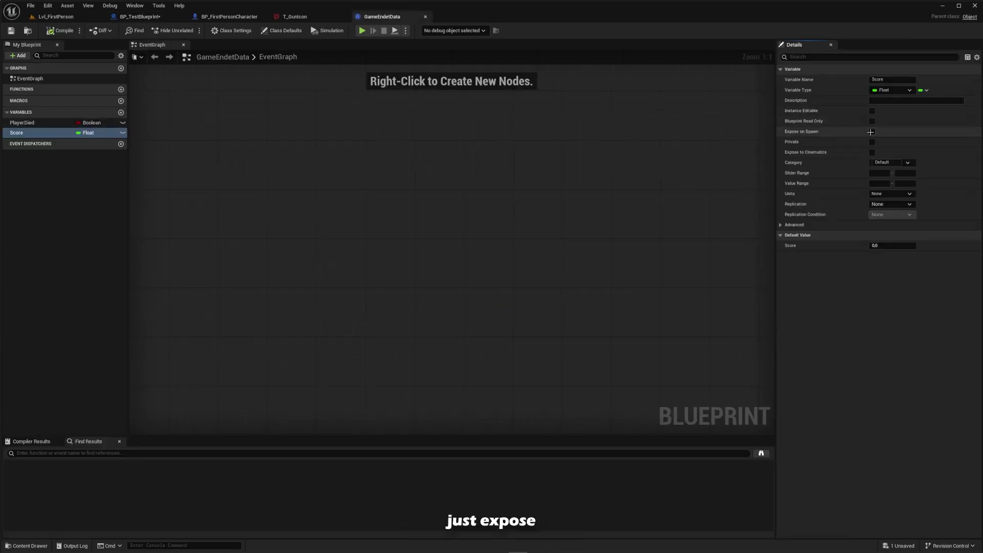
left_click(46, 123)
left_click(872, 131)
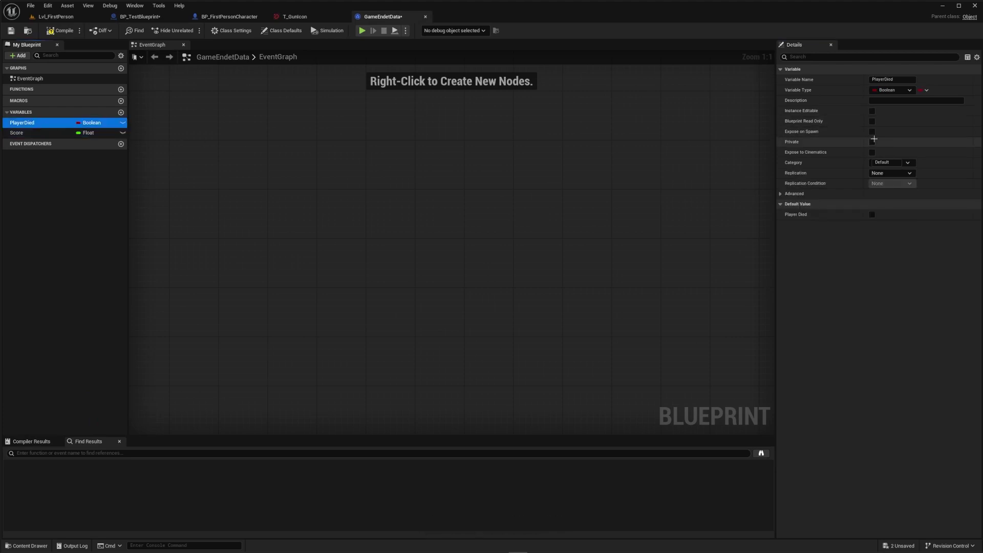
left_click(58, 32)
key("ctrl+shift+s")
left_click(123, 123)
left_click(122, 133)
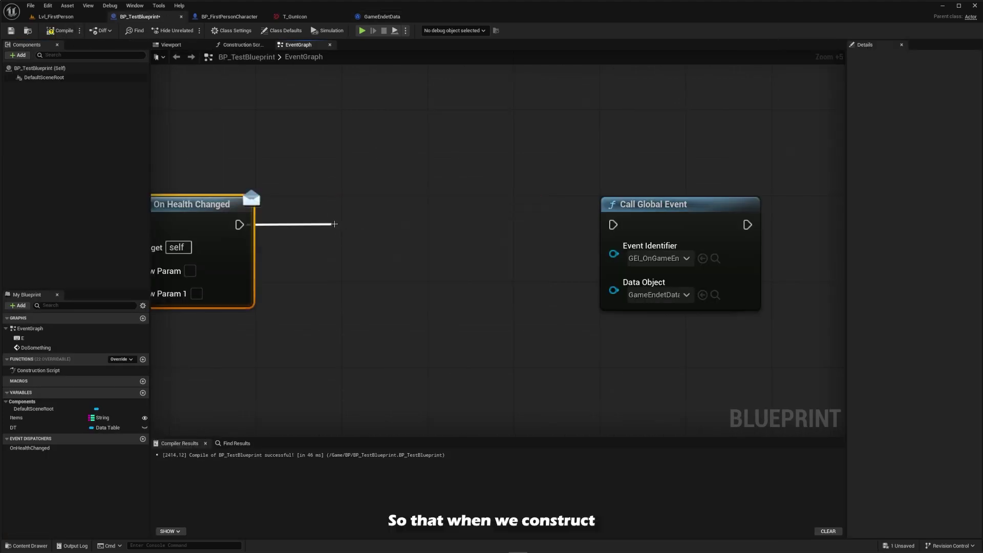
Add a new Construct Object from Class node after Call On Health Changed in BP_TestBlueprint and set its class to GameEndetData
left_click_drag(330, 223, 336, 225)
type("construct")
key("Return")
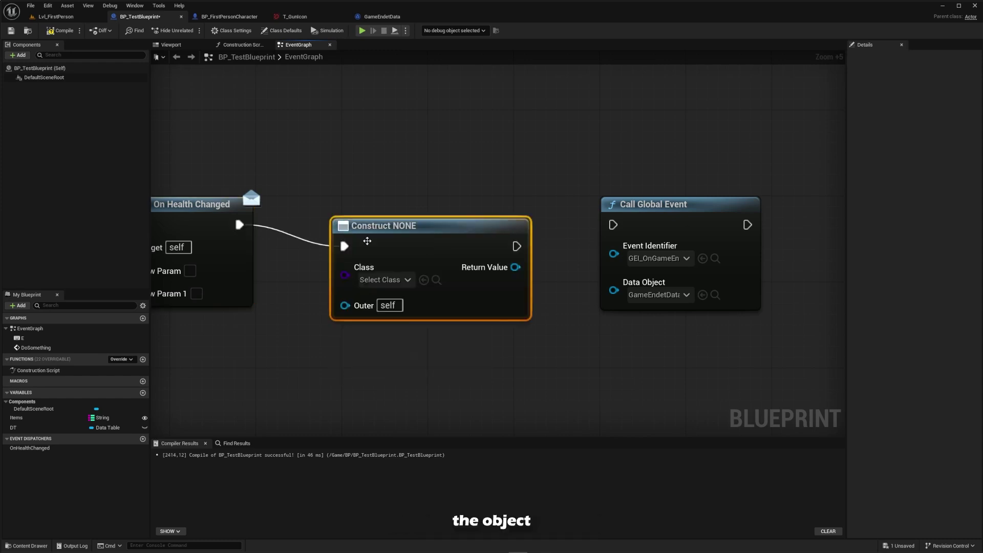
left_click_drag(391, 244, 382, 225)
left_click(373, 258)
type("game")
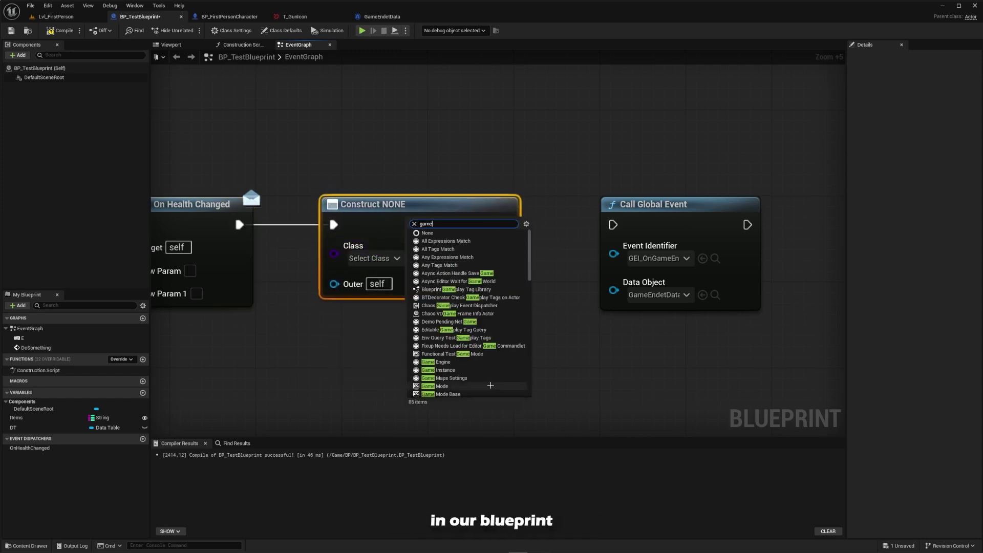
type("en")
left_click(486, 241)
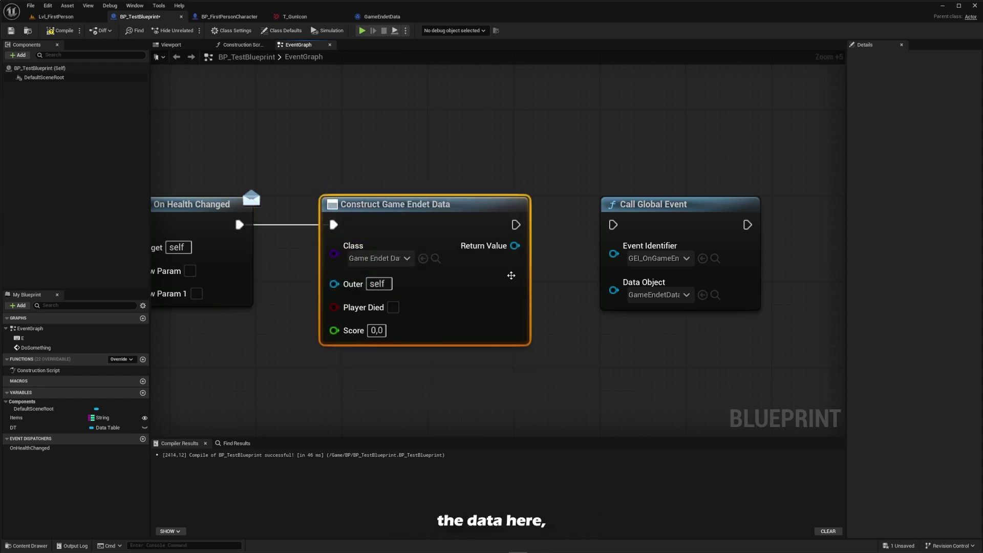
Enable Player Died and set Score to 1341 on the Construct Game Endet Data node
right_click_drag(407, 302, 356, 270)
left_click_drag(283, 276, 175, 349)
left_click(391, 277)
left_click(375, 300)
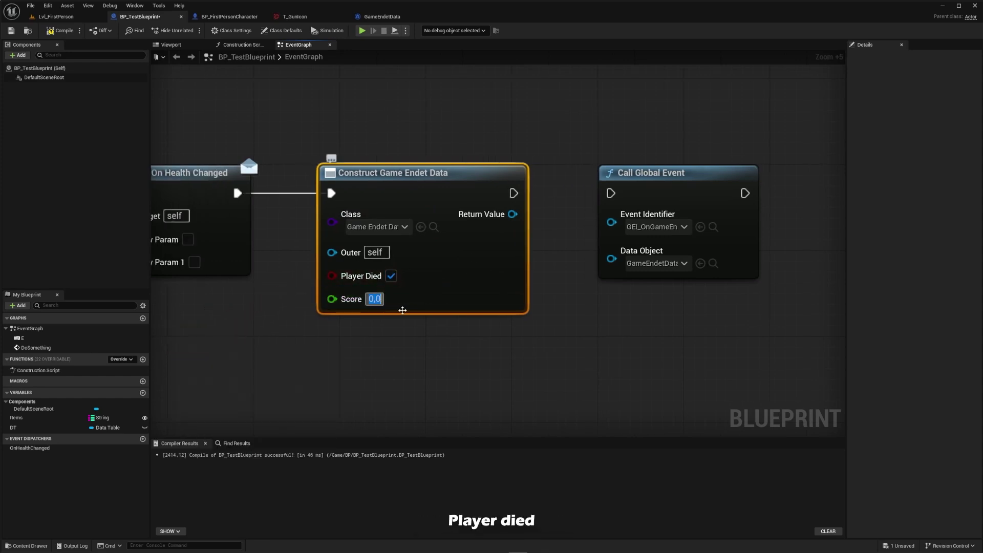
type("1341")
key("Return")
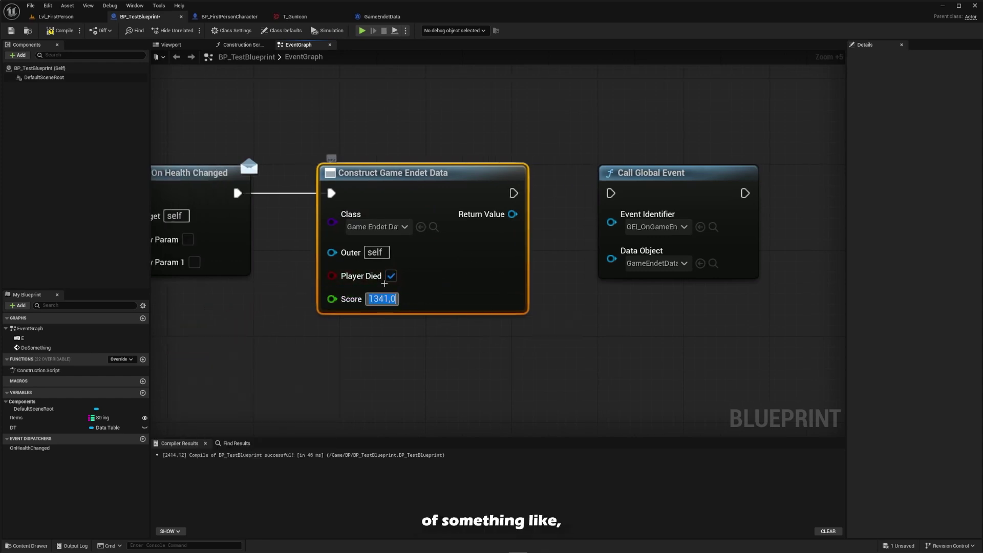
Connect the construct node's execution output to Call Global Event, keep GEI_OnGameEnded as identifier, and feed Return Value into Data Object
right_click_drag(494, 313, 454, 316)
left_click_drag(475, 196, 571, 197)
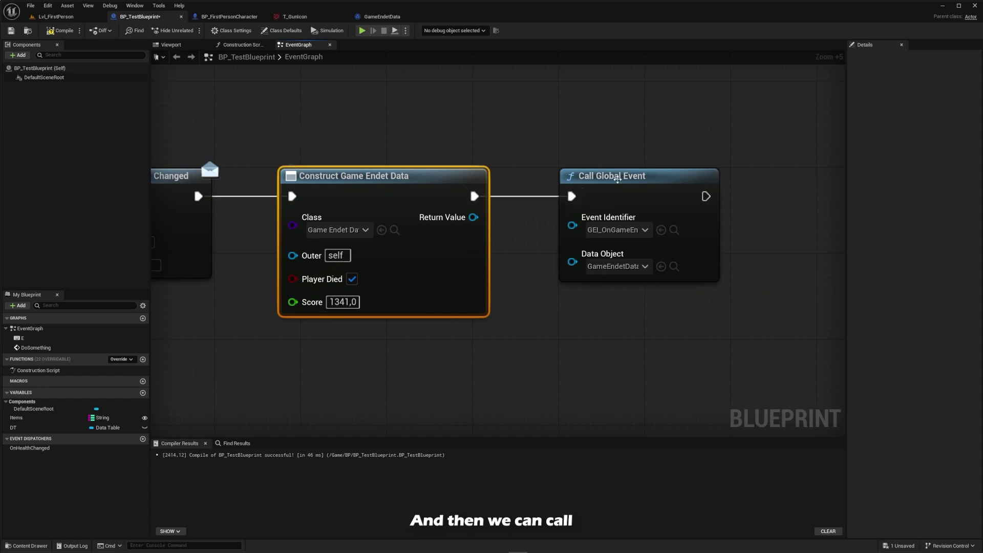
right_click_drag(463, 222, 388, 230)
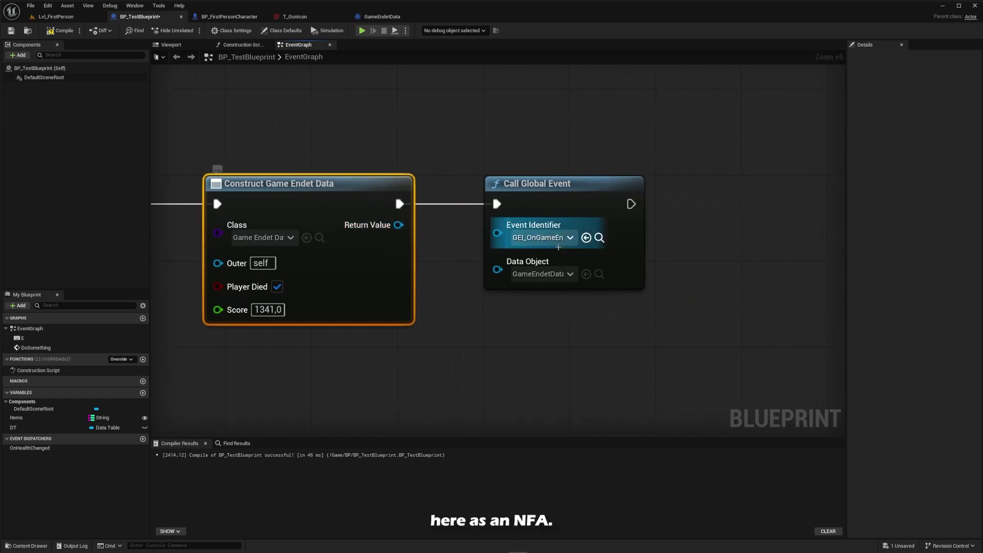
left_click(543, 238)
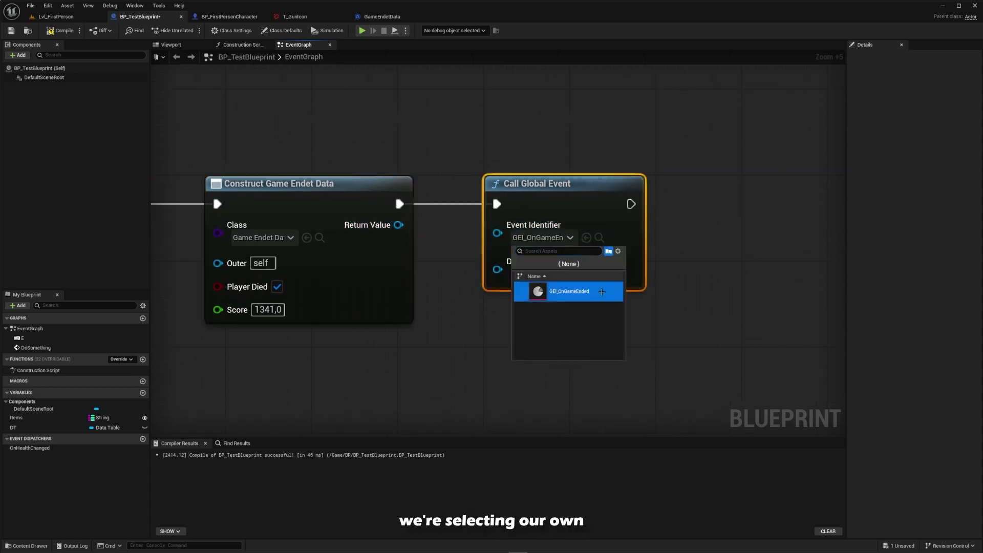
left_click(570, 292)
left_click_drag(399, 225, 499, 270)
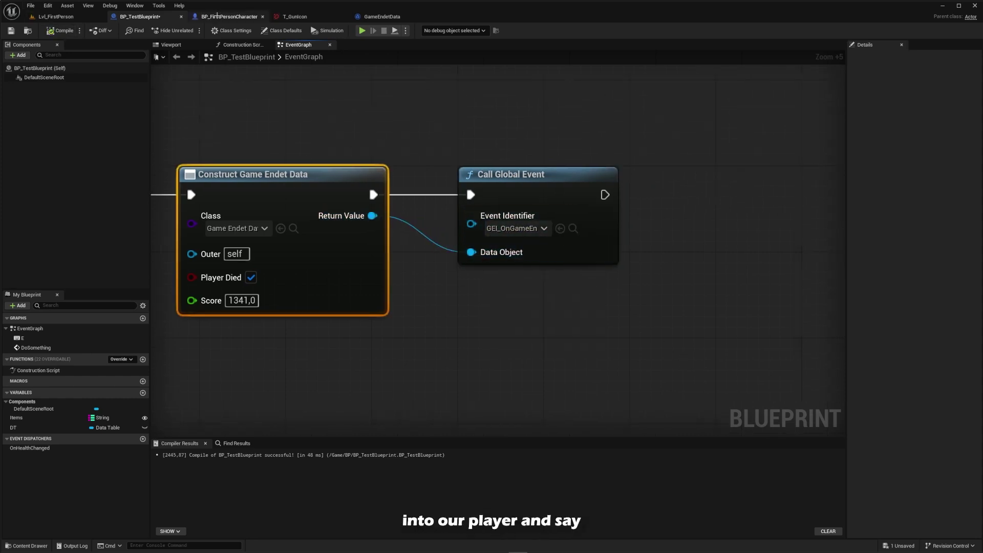
In the BP_FirstPersonCharacter event graph, add an Event BeginPlay node below the comment box
left_click(230, 17)
scroll(492, 172, "down", 5)
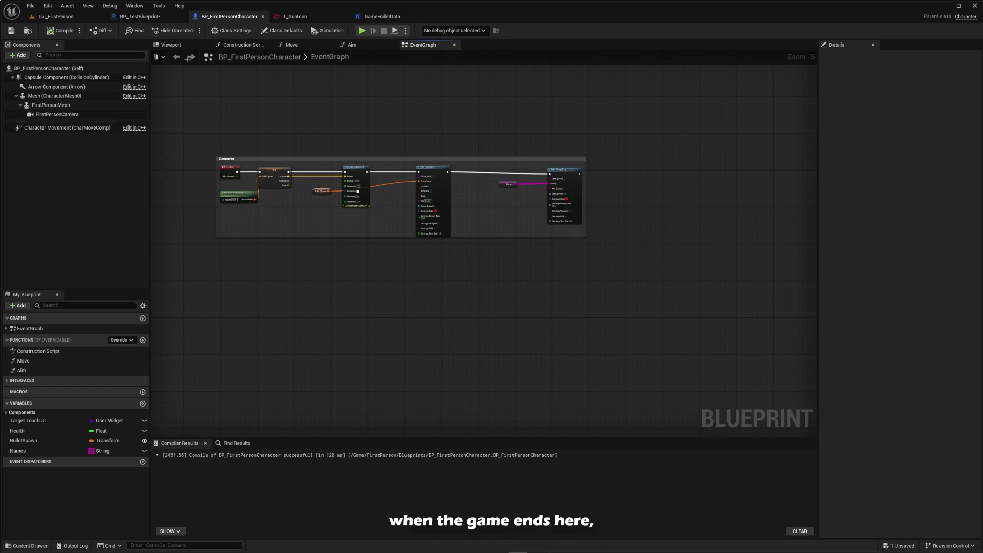
scroll(255, 215, "up", 5)
right_click_drag(255, 217, 314, 367)
right_click(314, 367)
type("event beg")
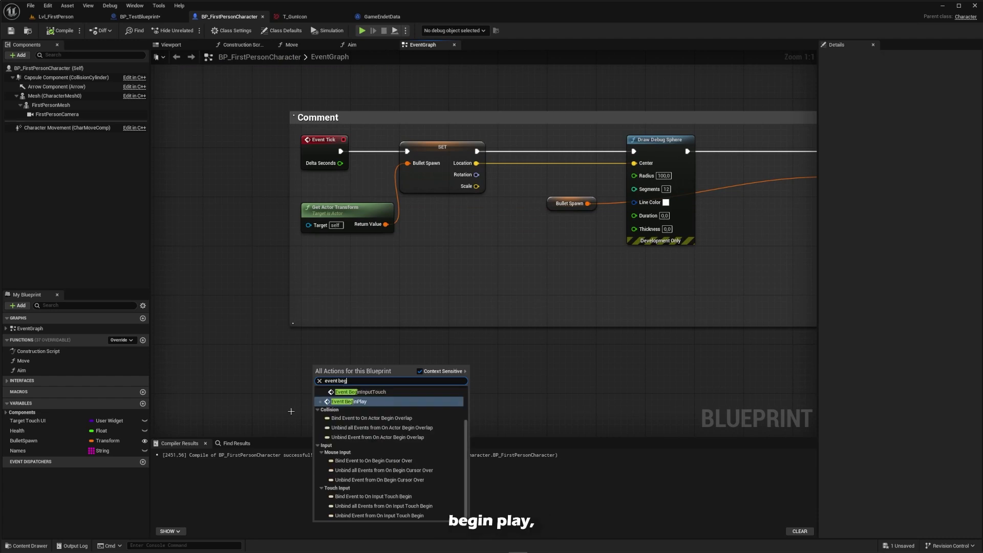
key("Return")
Add a Bind Global Event node fed by Event BeginPlay and set its Event Identifier to GEI_OnGameEnded
right_click_drag(399, 379, 324, 341)
right_click(324, 341)
type("bind global")
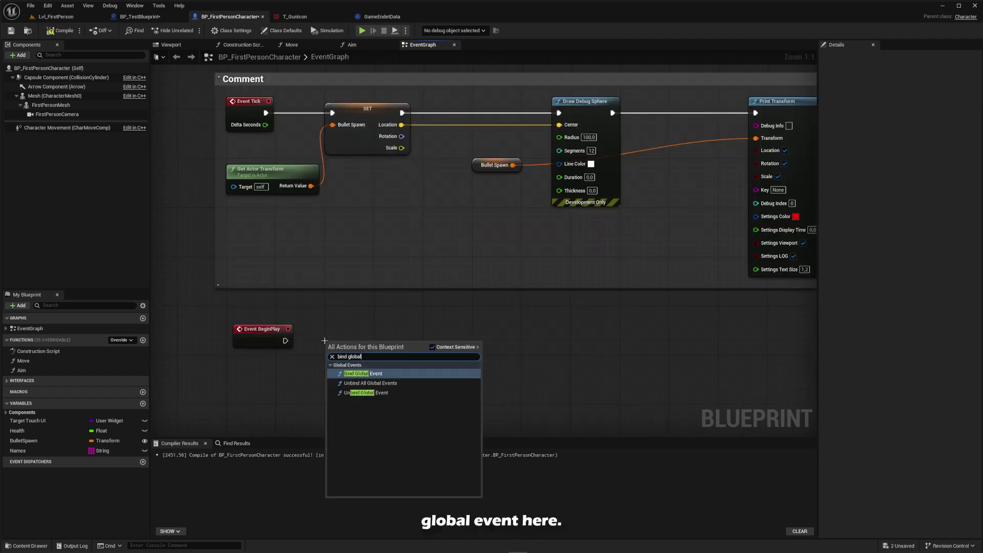
key("Return")
left_click_drag(285, 341, 332, 334)
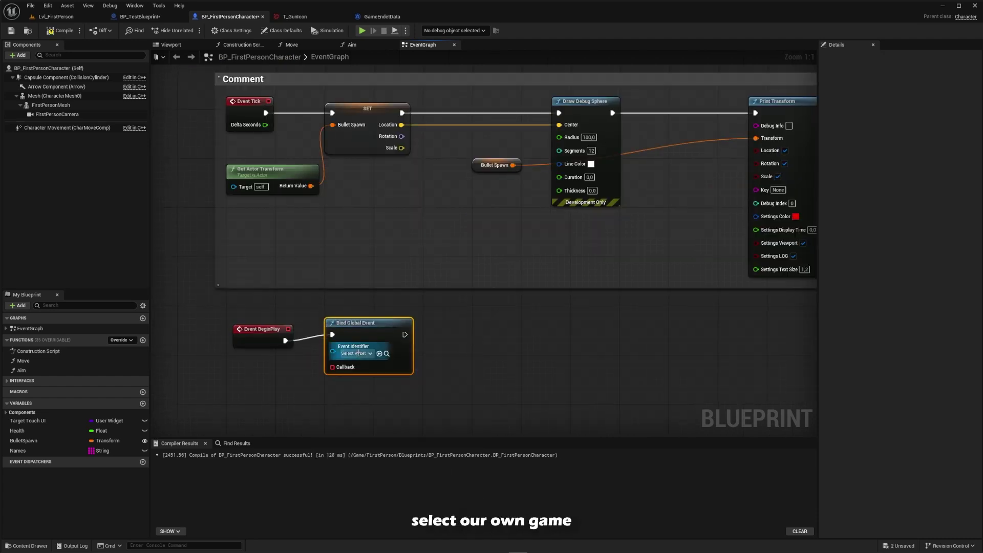
left_click(359, 353)
left_click(392, 409)
Attach a custom event named OnGameEndet to the Callback of Bind Global Event and compile the Blueprint
left_click_drag(332, 373, 272, 417)
type("add c")
key("Return")
right_click_drag(419, 386, 467, 301)
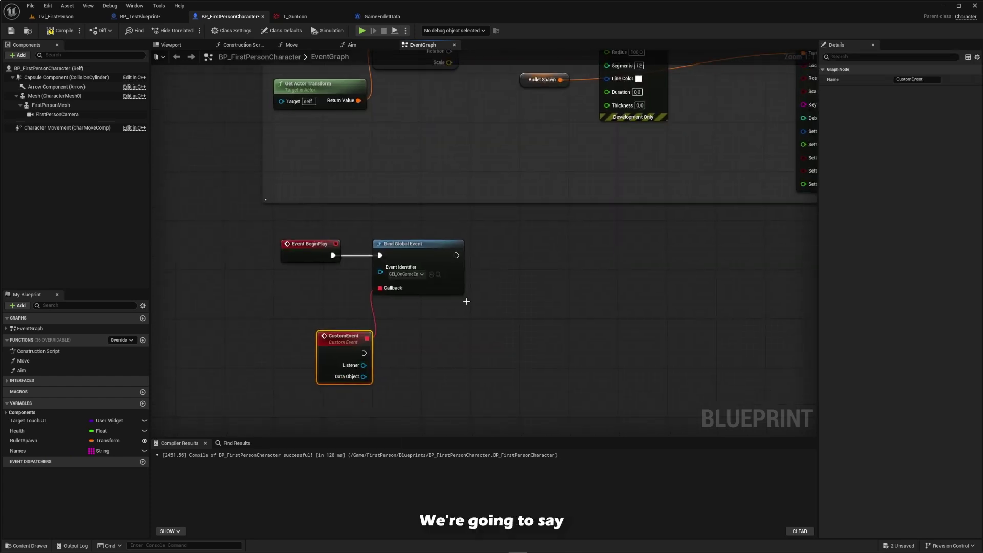
double_click(355, 336)
type("OnGameEndet")
key("Return")
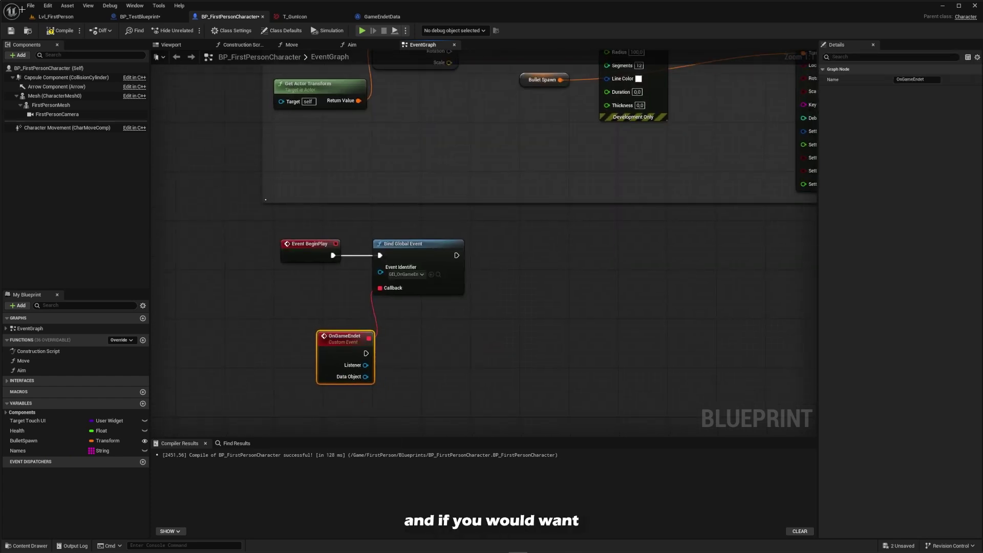
left_click(64, 30)
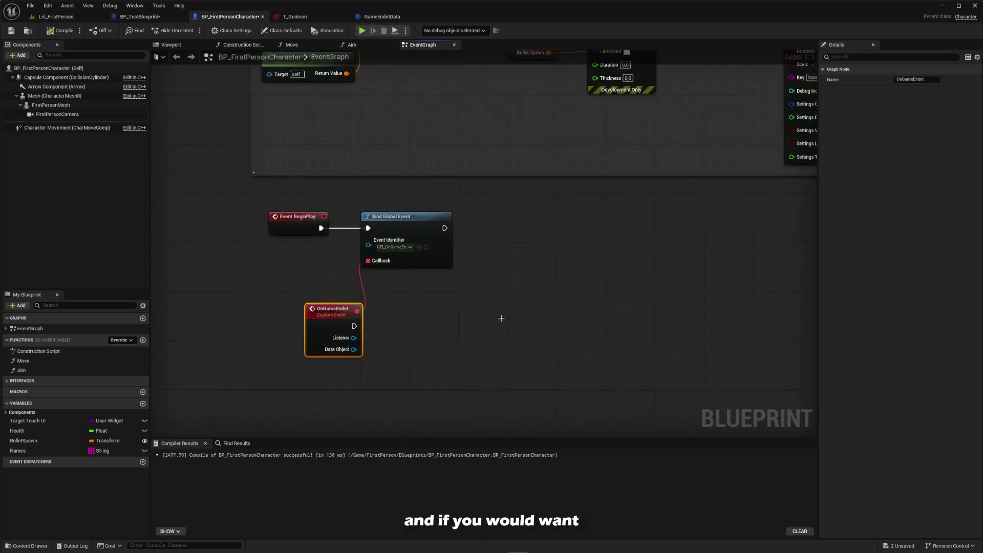
Cast the Data Object of the OnGameEndet event to GameEndetData and place the cast node beside the event
scroll(438, 315, "up", 4)
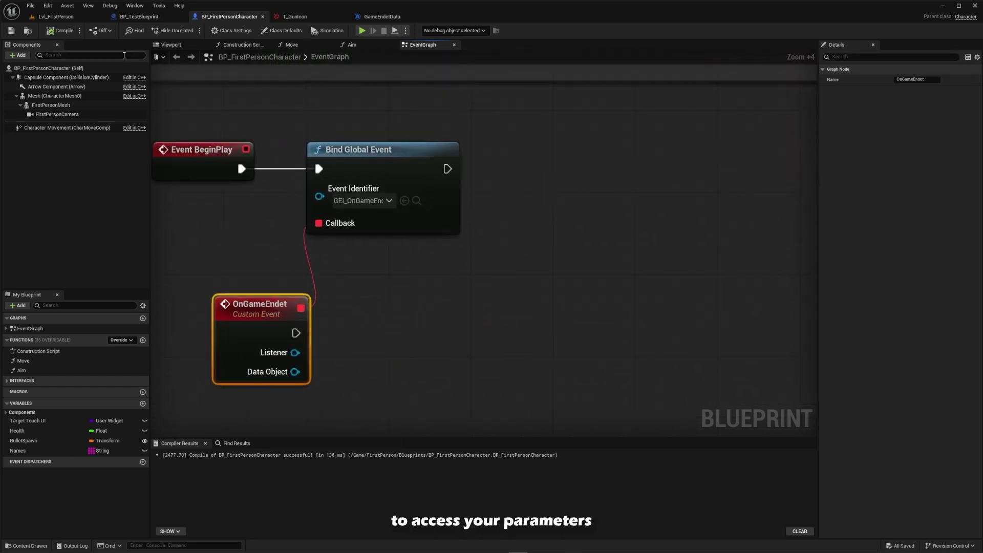
left_click(161, 20)
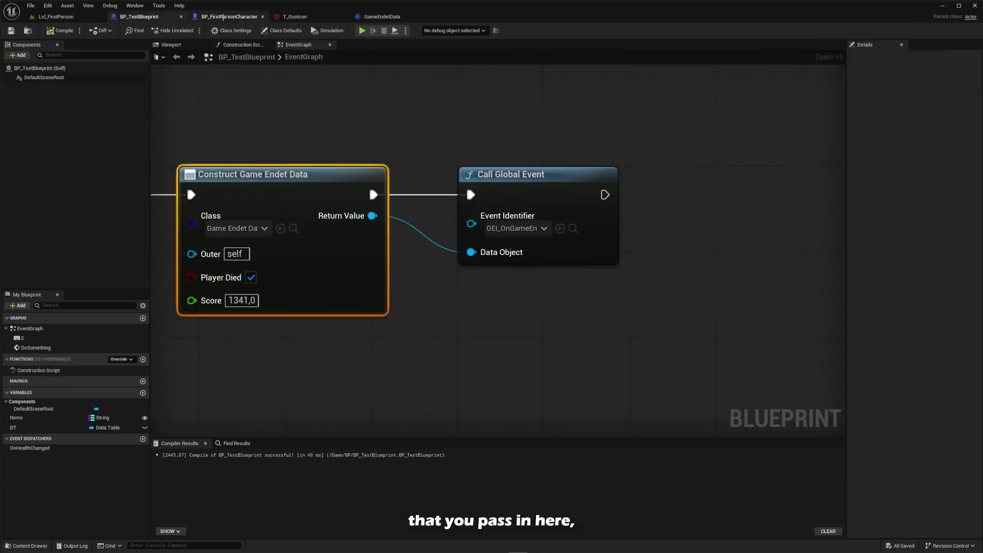
left_click(232, 17)
left_click_drag(295, 372, 349, 351)
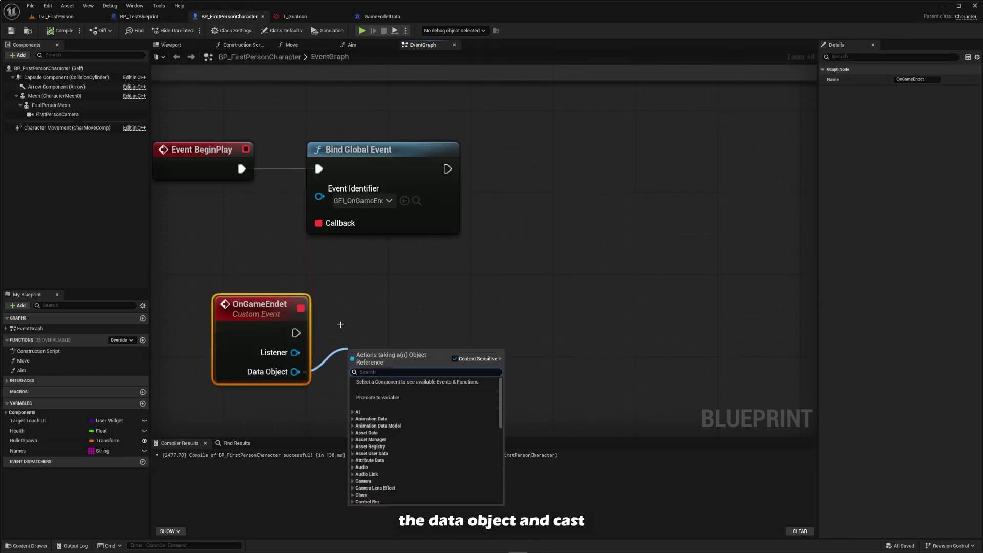
type("cast to")
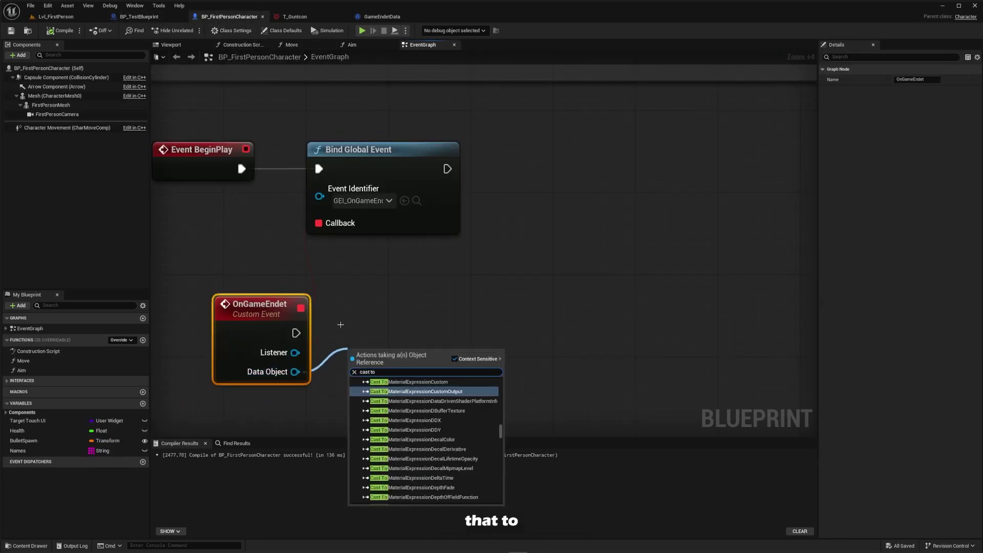
type(" game")
left_click(385, 382)
left_click_drag(384, 362, 357, 317)
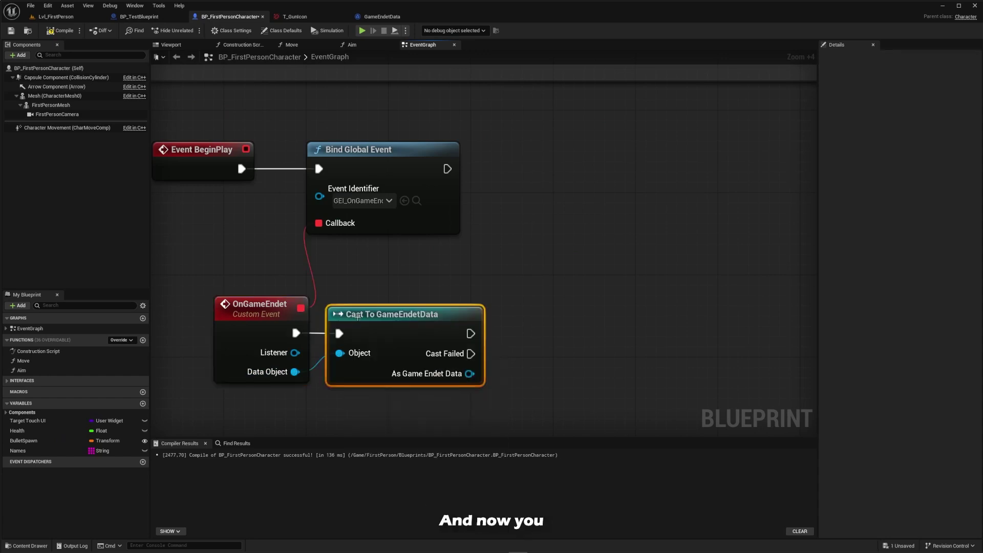
Add a Get Score node from the cast's As Game Endet Data output and compile the Blueprint
right_click_drag(357, 316, 244, 281)
left_click_drag(357, 338, 445, 403)
type("get scor")
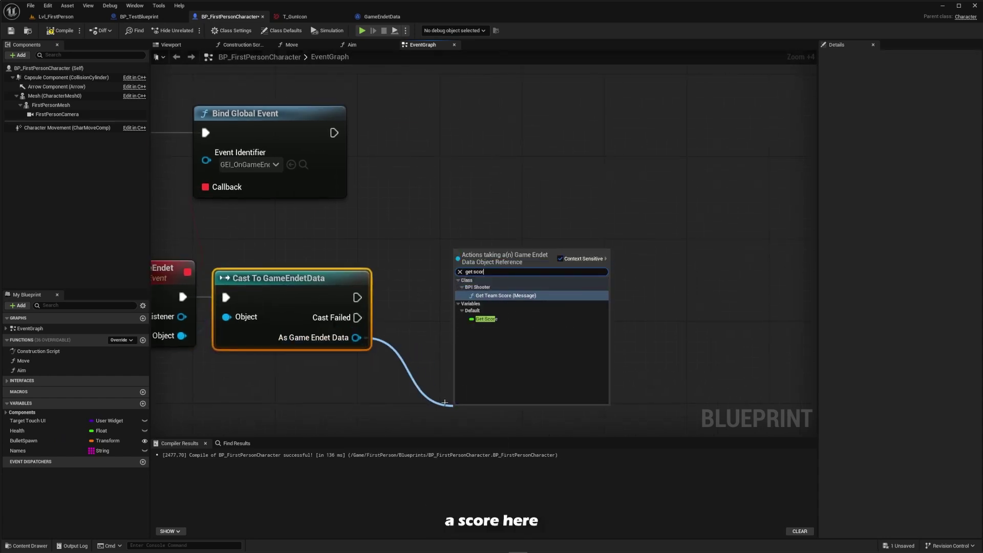
type("e")
key("Return")
scroll(812, 318, "down", 2)
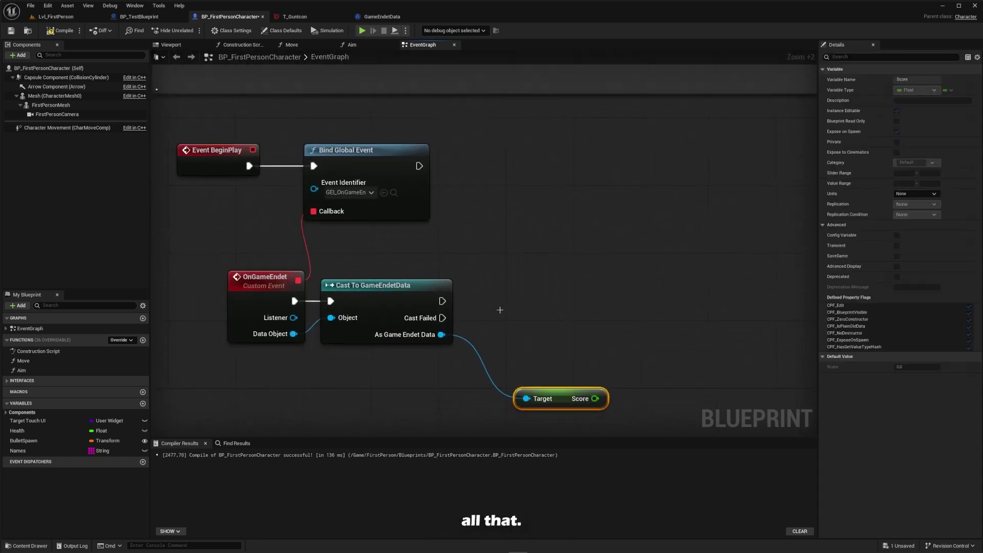
left_click(60, 30)
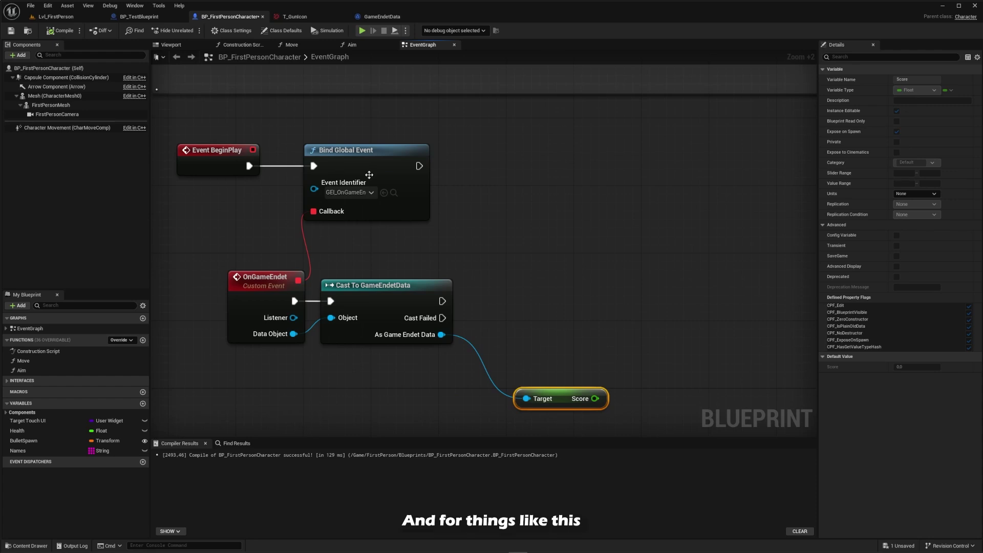
Locate the Bind Global Event node's identifier asset in the project content and review the event nodes
left_click(394, 193)
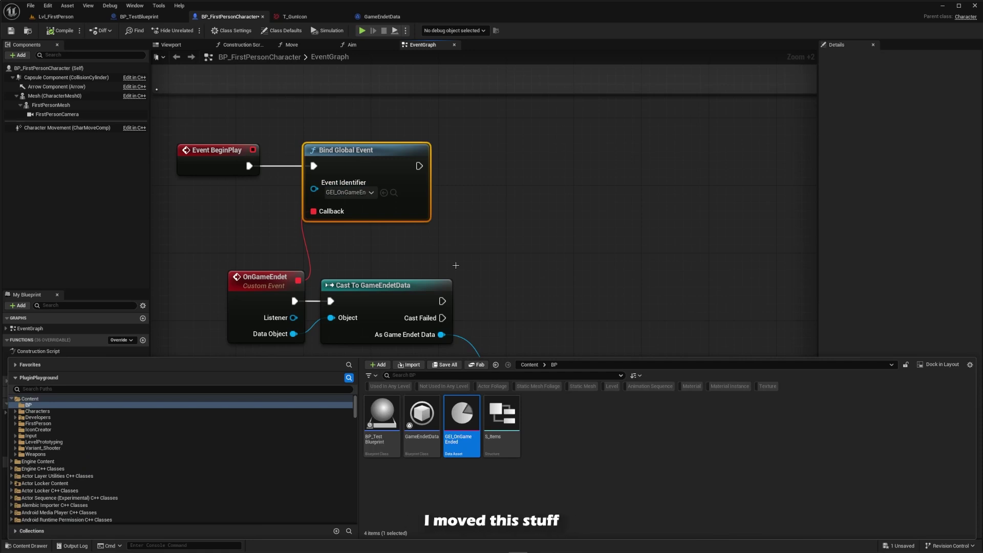
left_click(450, 231)
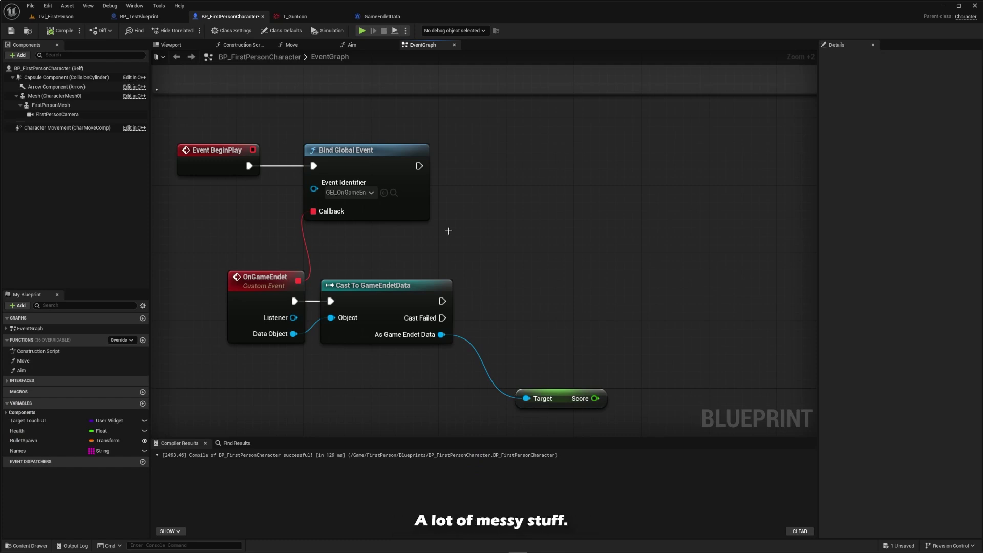
left_click_drag(200, 209, 609, 415)
left_click(636, 360)
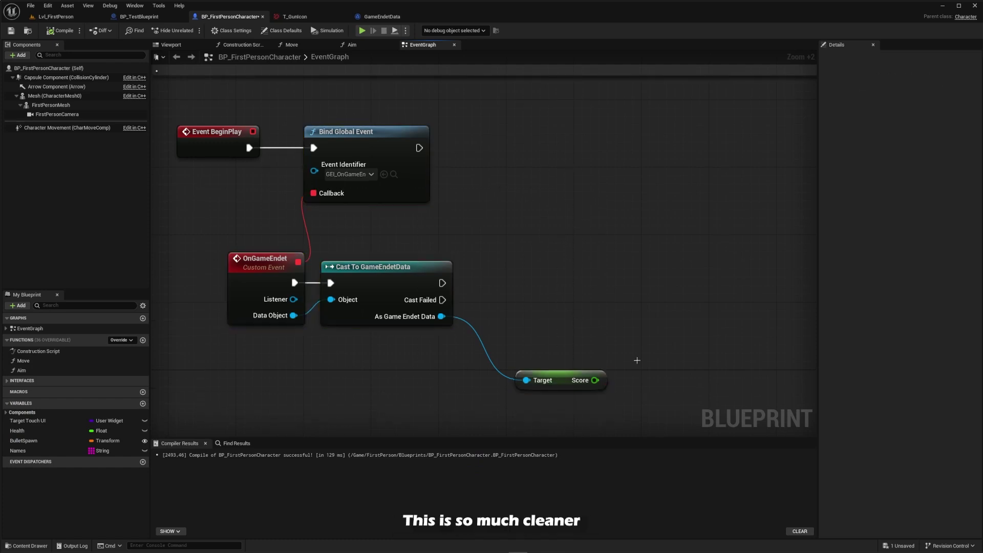